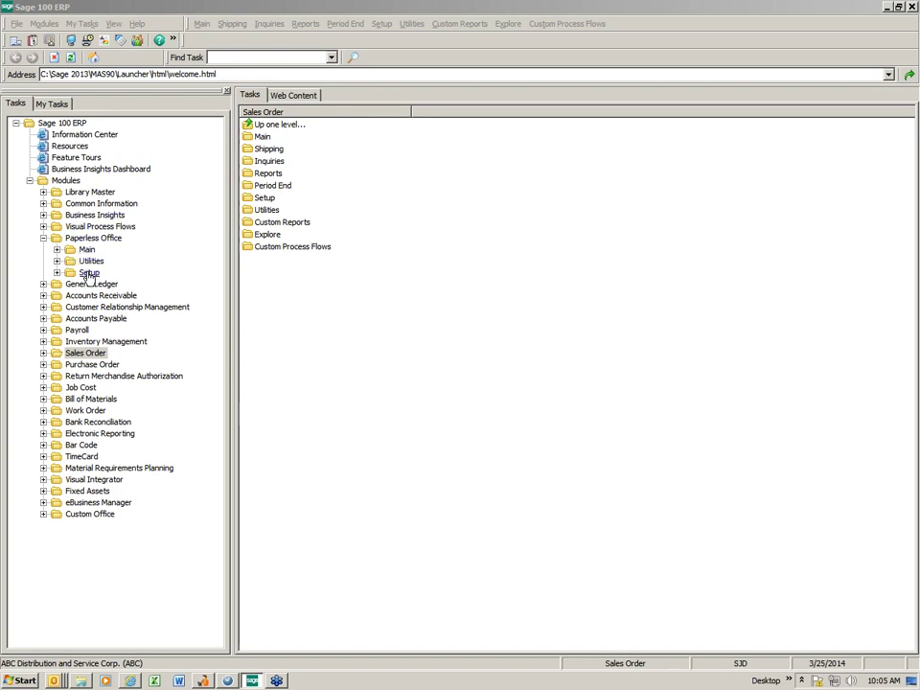
Review and accept the Paperless Office Options with all delivery, viewer and keep-last-PDF options enabled.
click(89, 273)
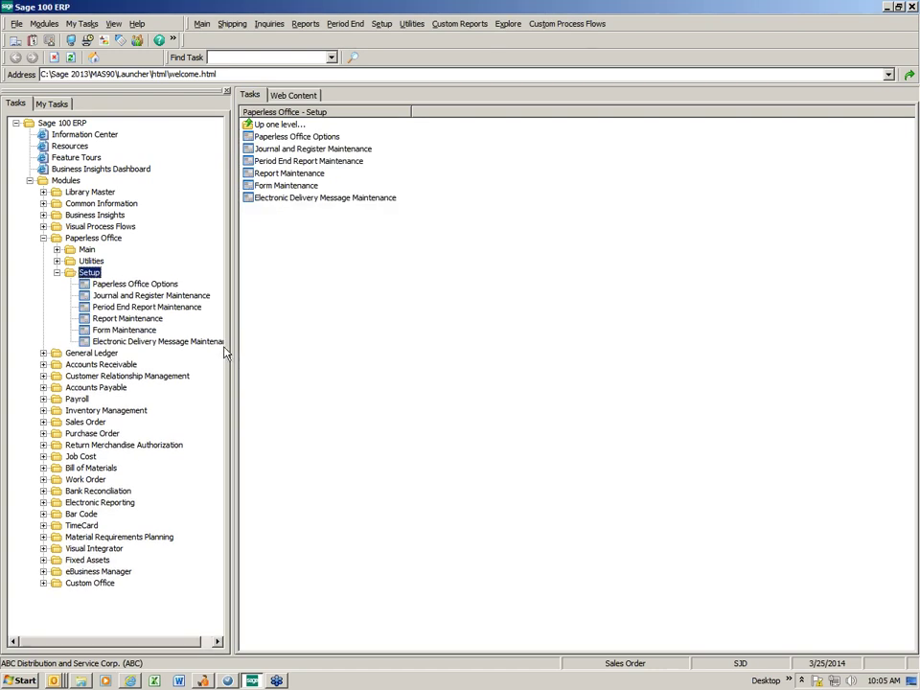
click(287, 140)
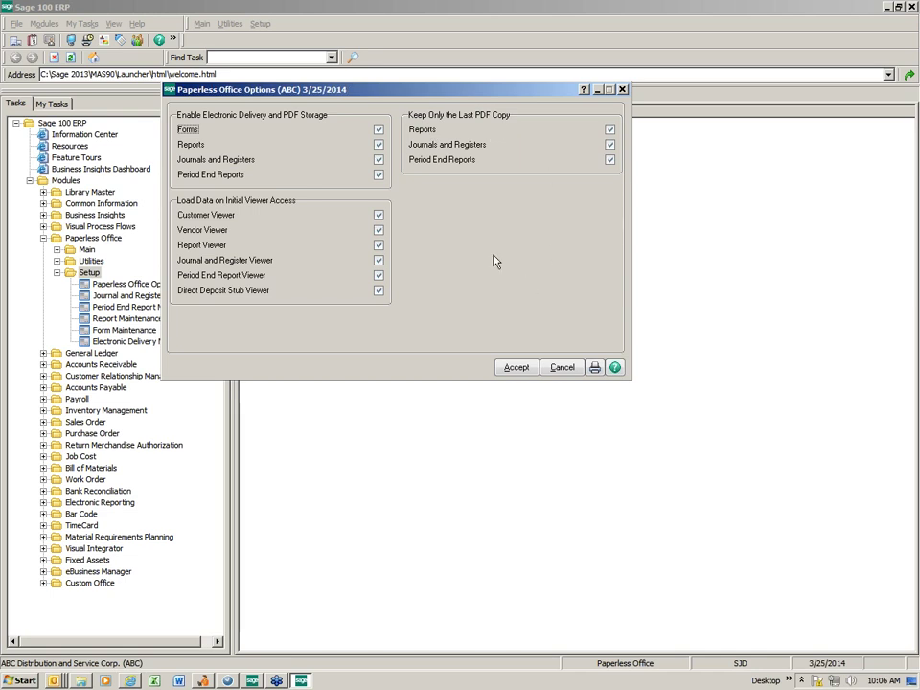
click(512, 370)
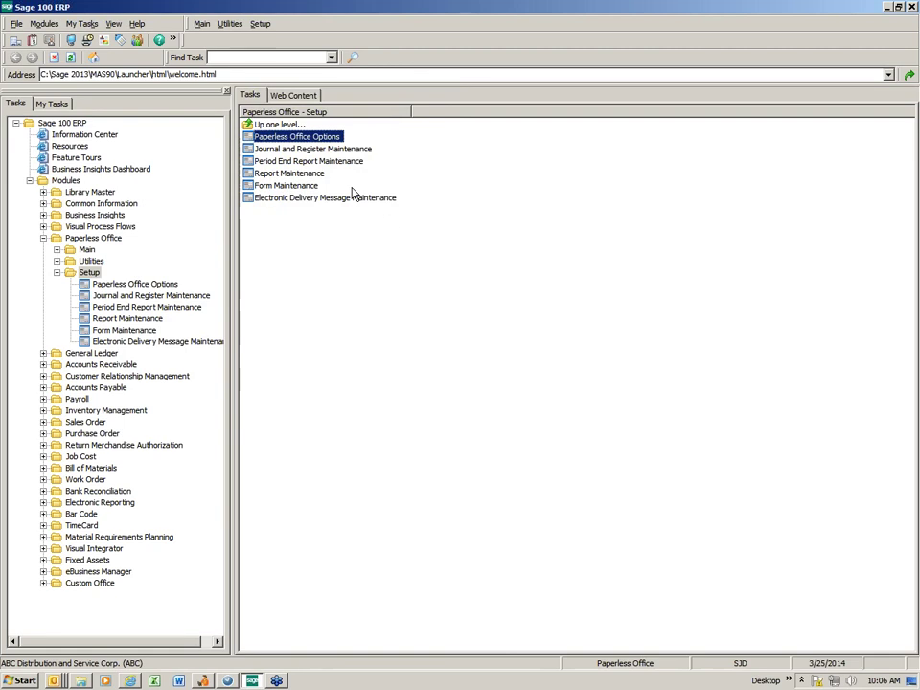
Load the All Companies / All Modules record in Journal and Register Maintenance, review it, then cancel.
click(301, 156)
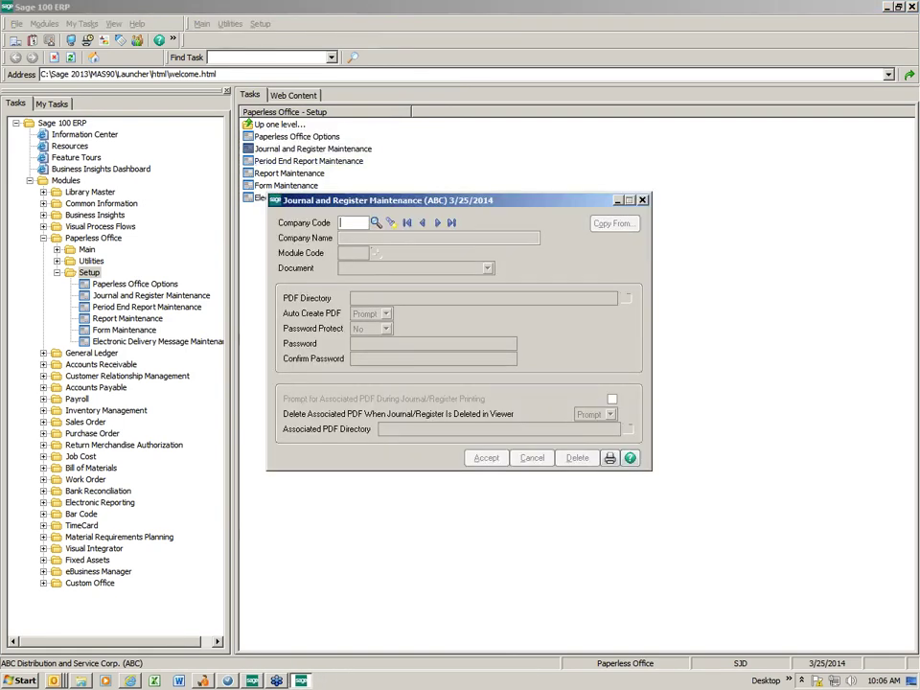
drag(408, 207, 312, 89)
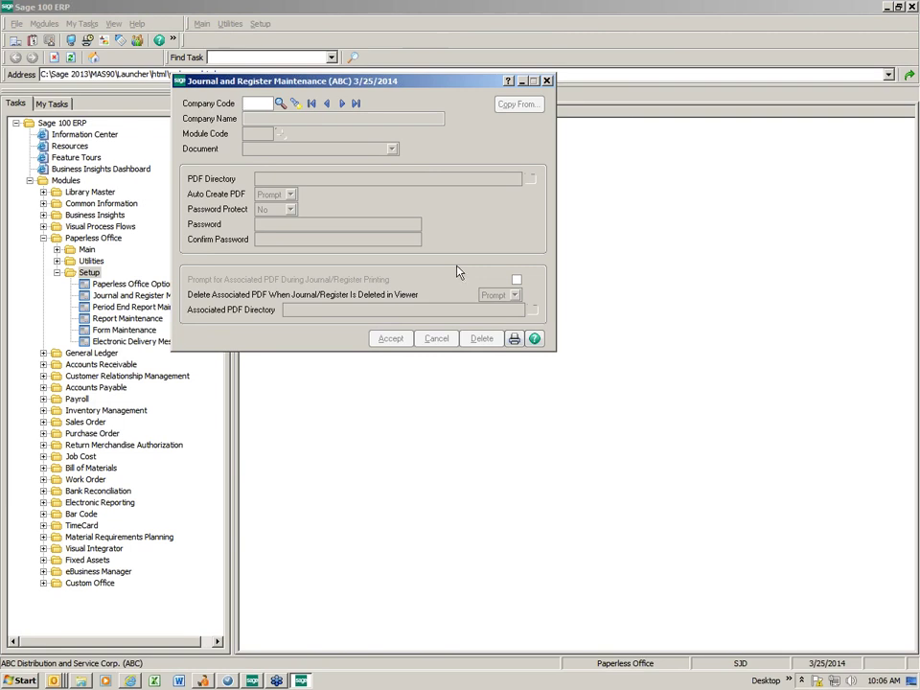
click(297, 108)
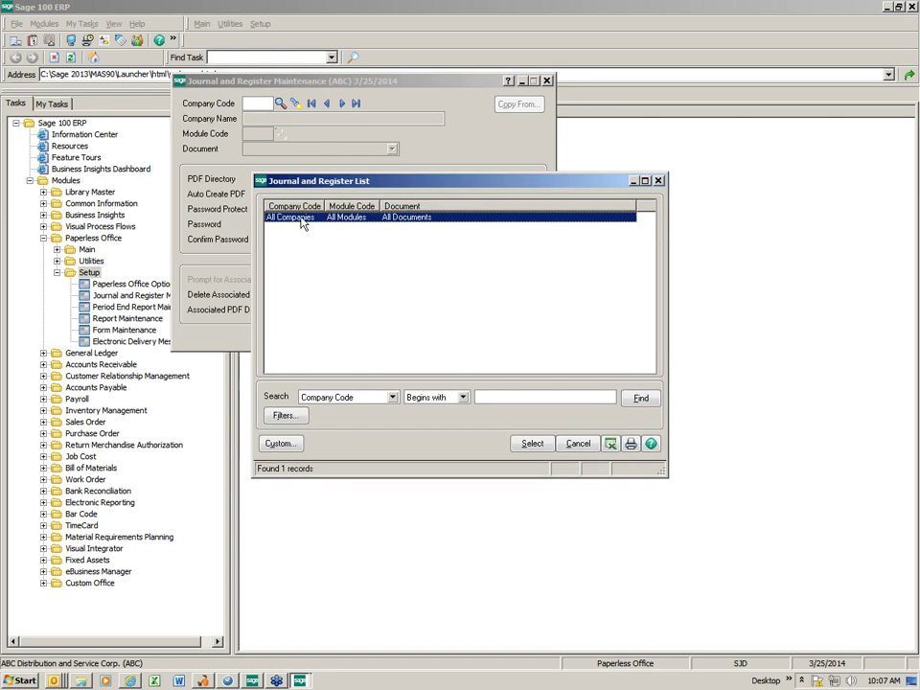
double_click(336, 222)
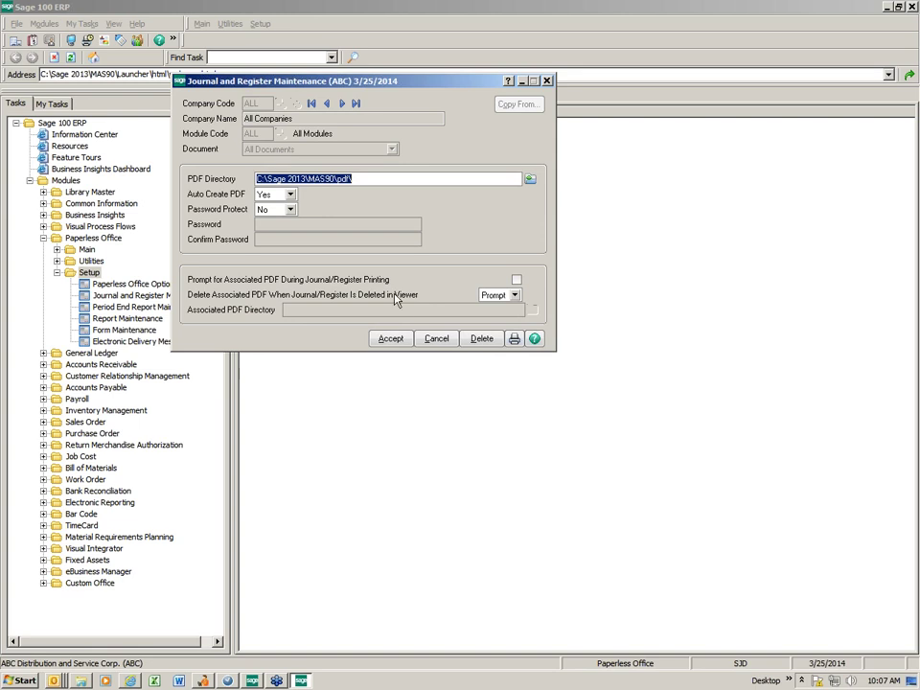
click(436, 339)
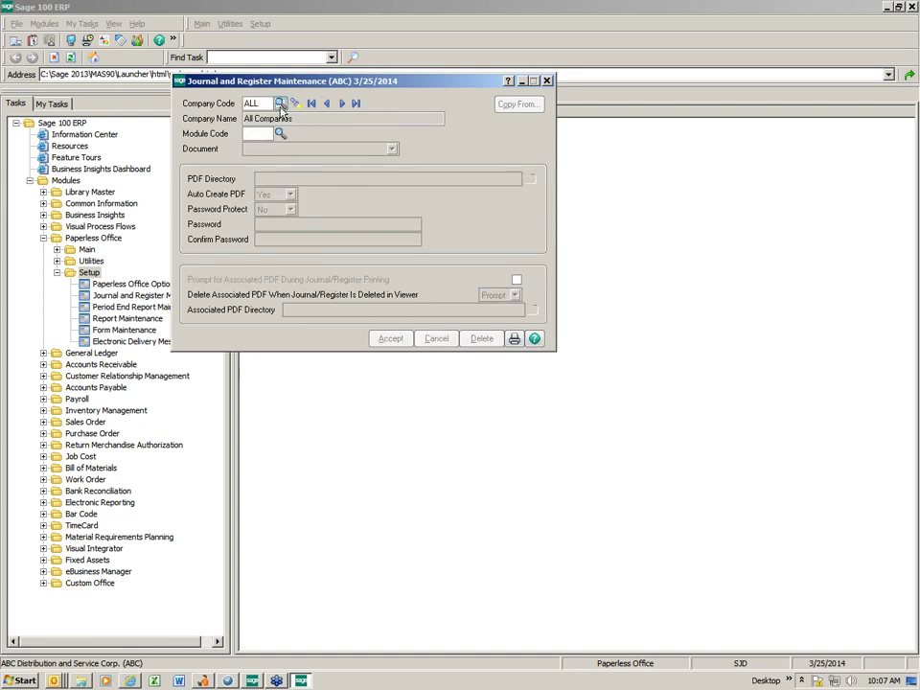
Create a journal and register record for company ABC, module ALL, document All Documents.
click(279, 103)
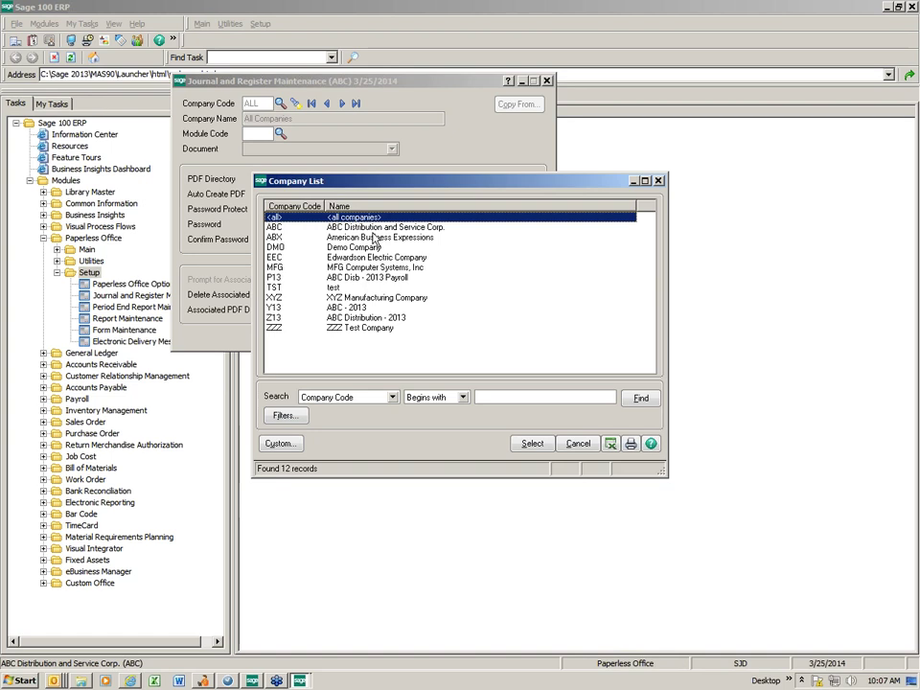
double_click(373, 228)
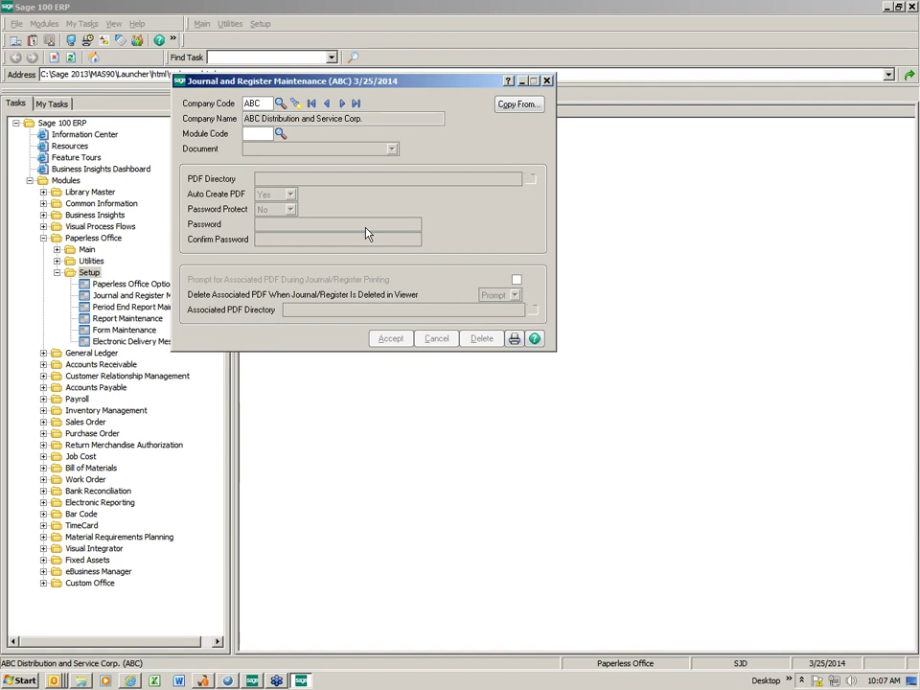
click(279, 136)
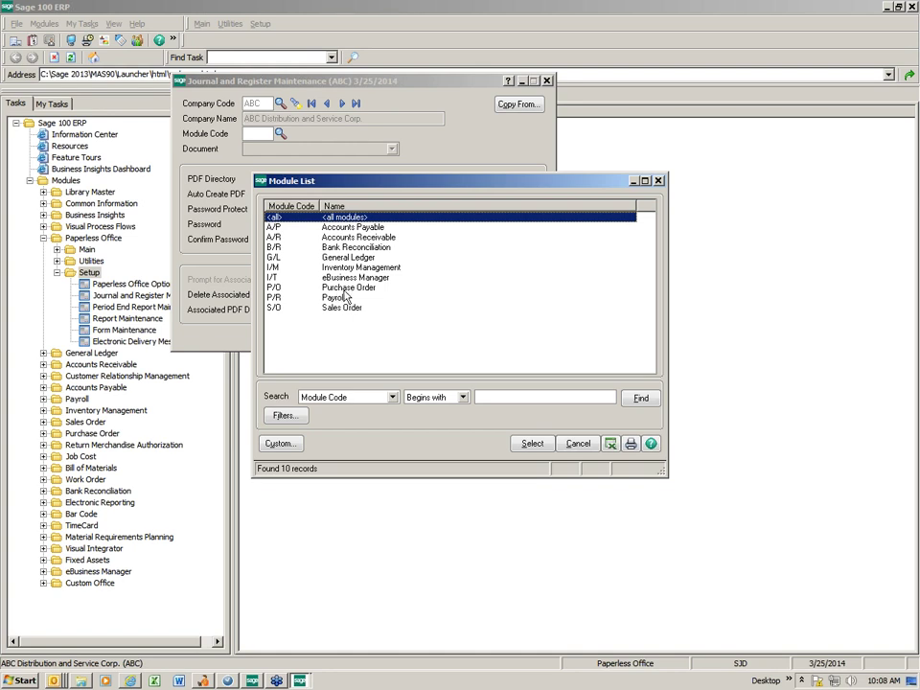
double_click(312, 222)
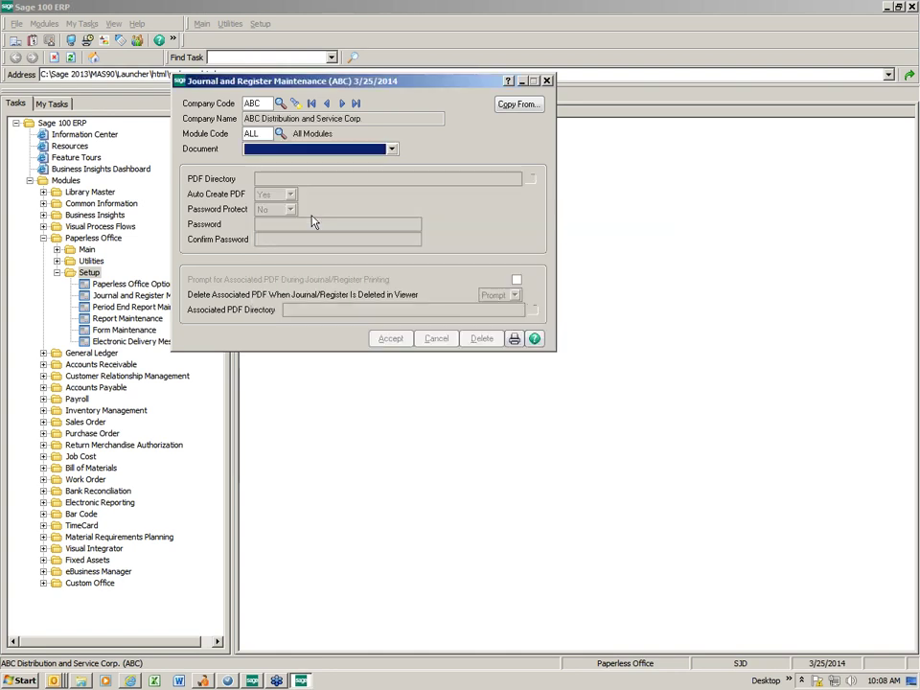
click(391, 148)
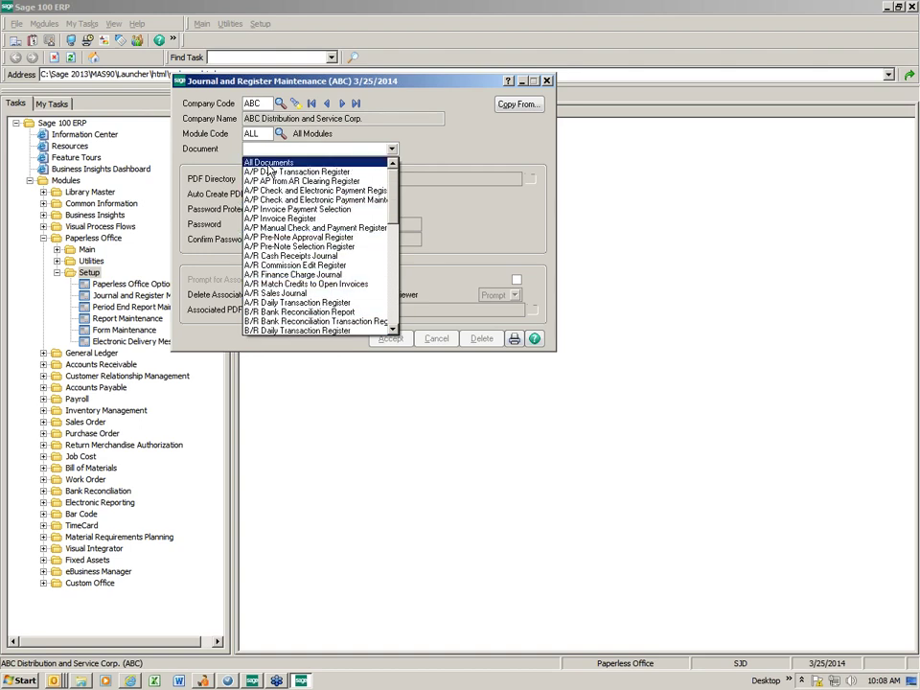
click(270, 164)
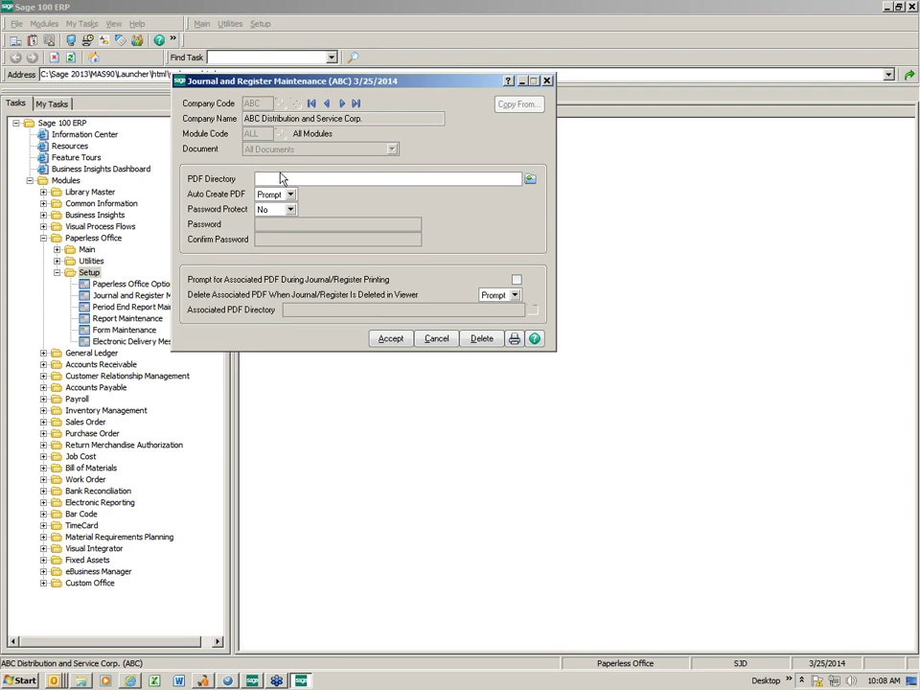
Set ABC's journal and register PDF directory to C:\Sage 2013\PDF Documents\.
click(529, 180)
click(215, 203)
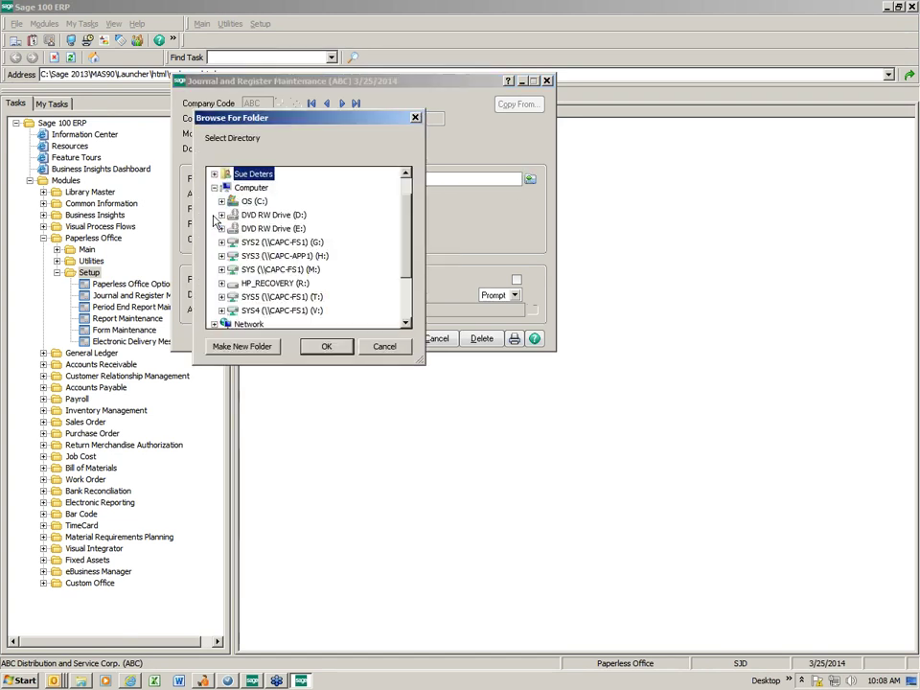
click(222, 201)
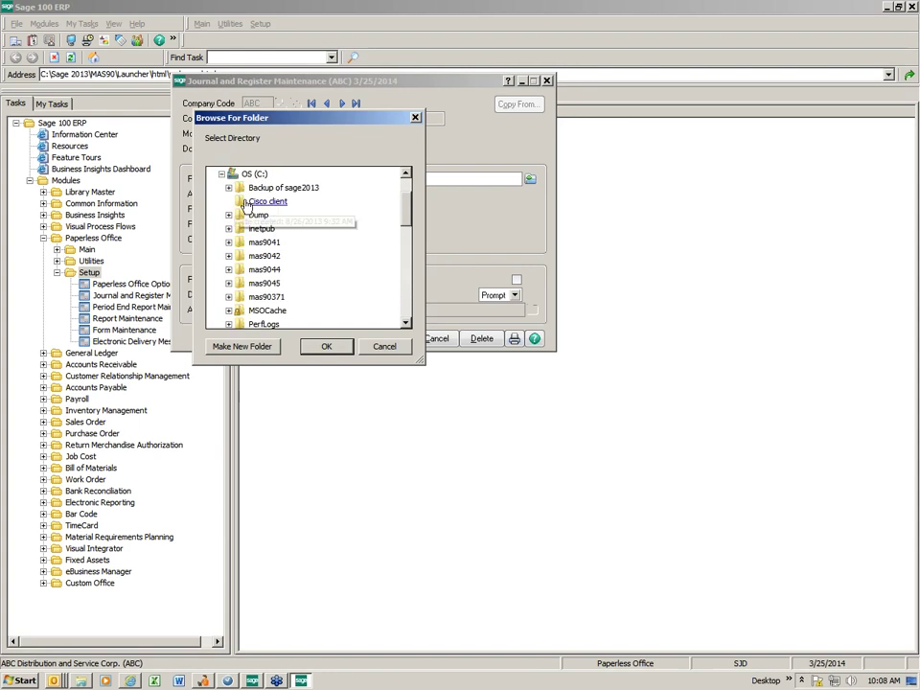
click(407, 293)
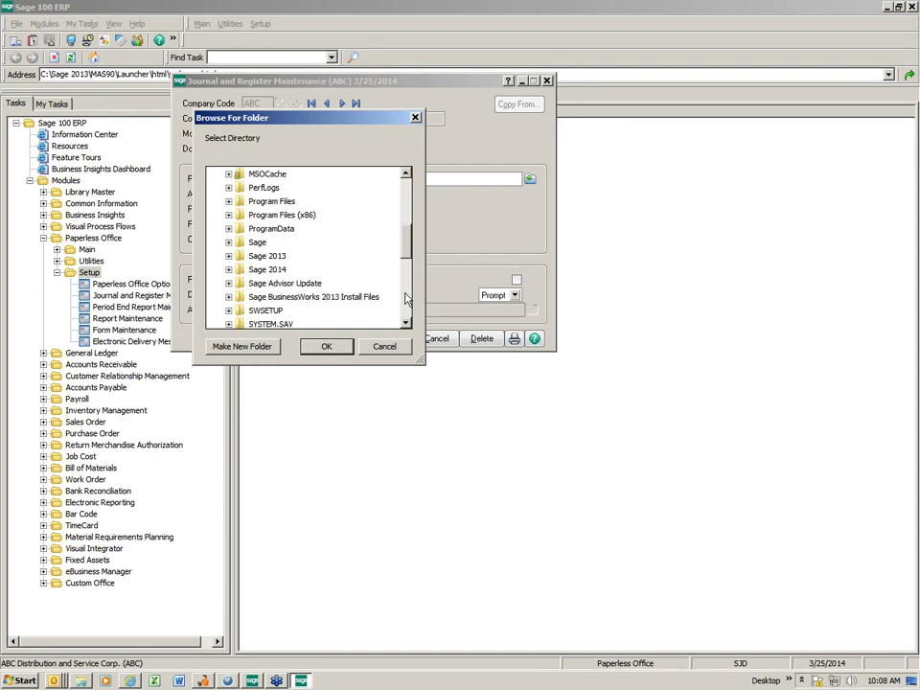
click(229, 256)
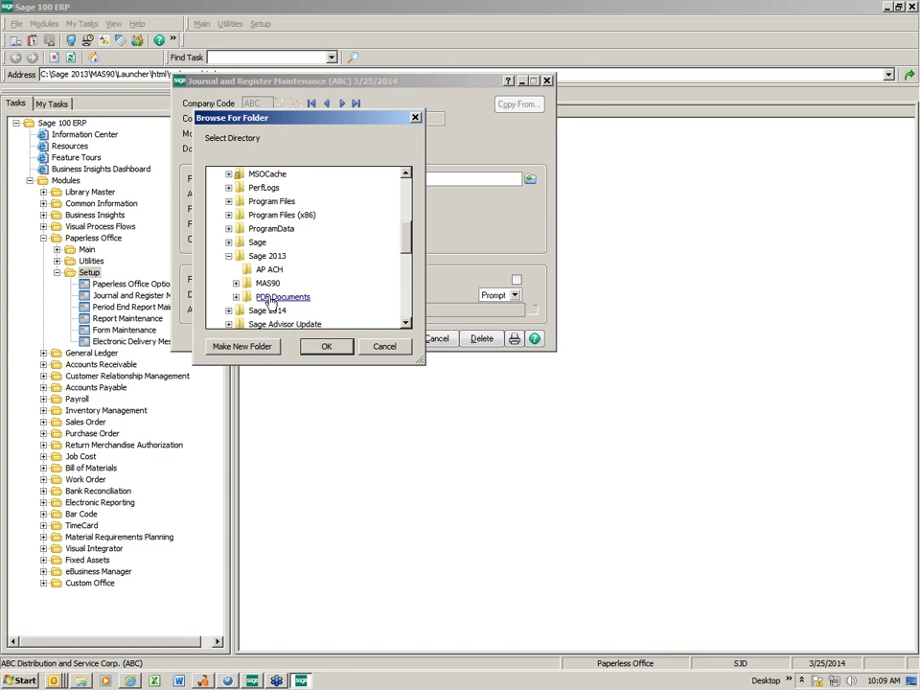
click(272, 298)
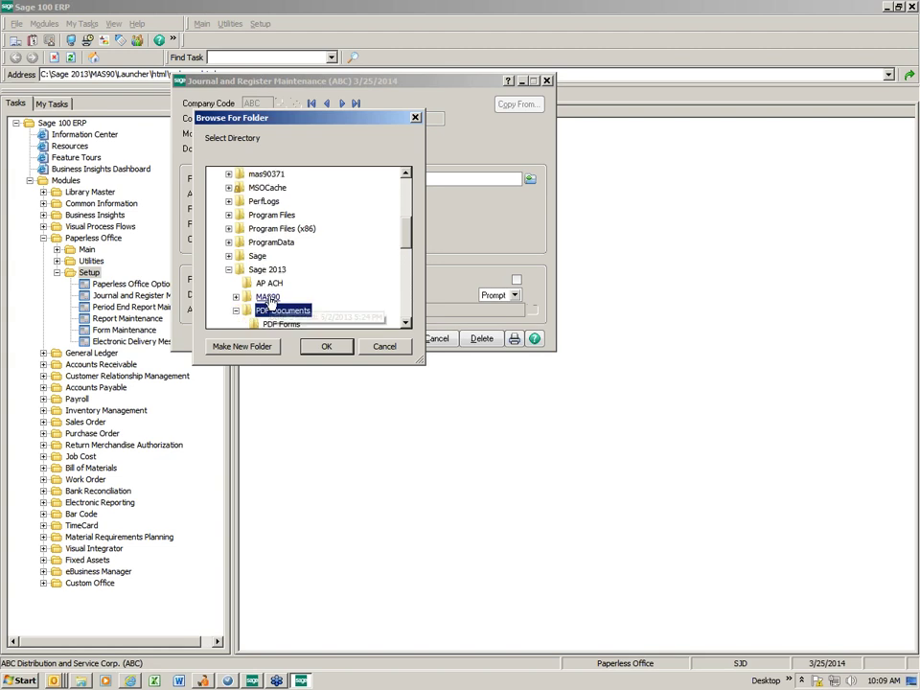
click(406, 323)
click(406, 323)
click(407, 323)
click(406, 323)
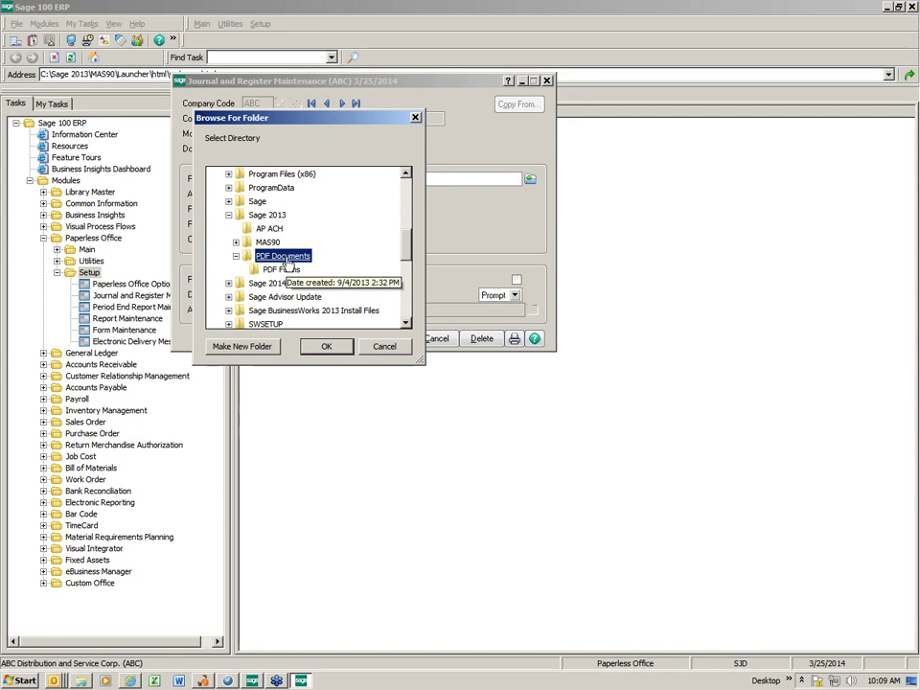
click(326, 346)
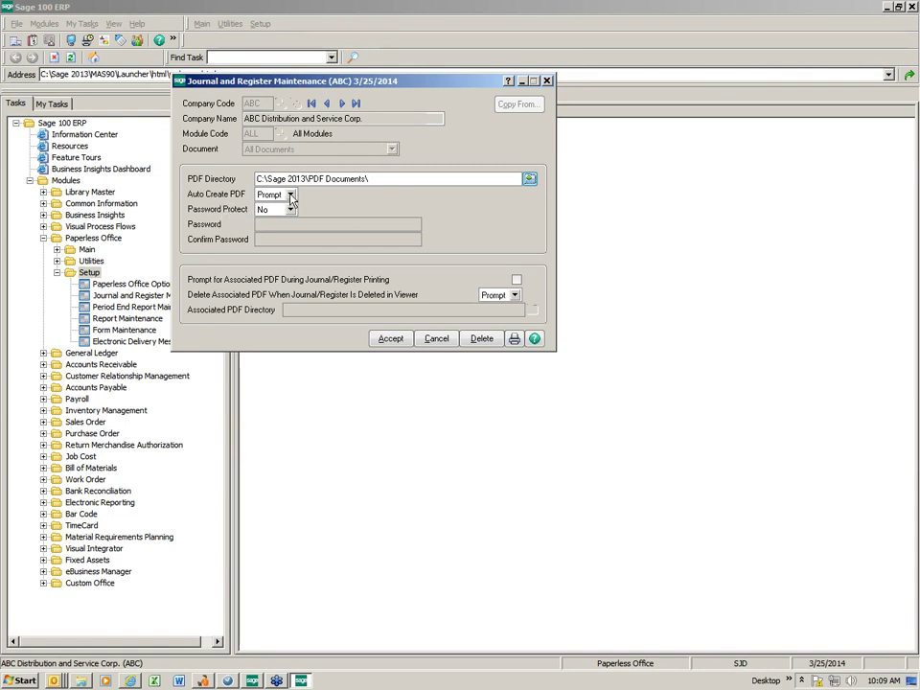
Set Auto Create PDF to Yes with Password Protect No, then close Journal and Register Maintenance.
click(291, 197)
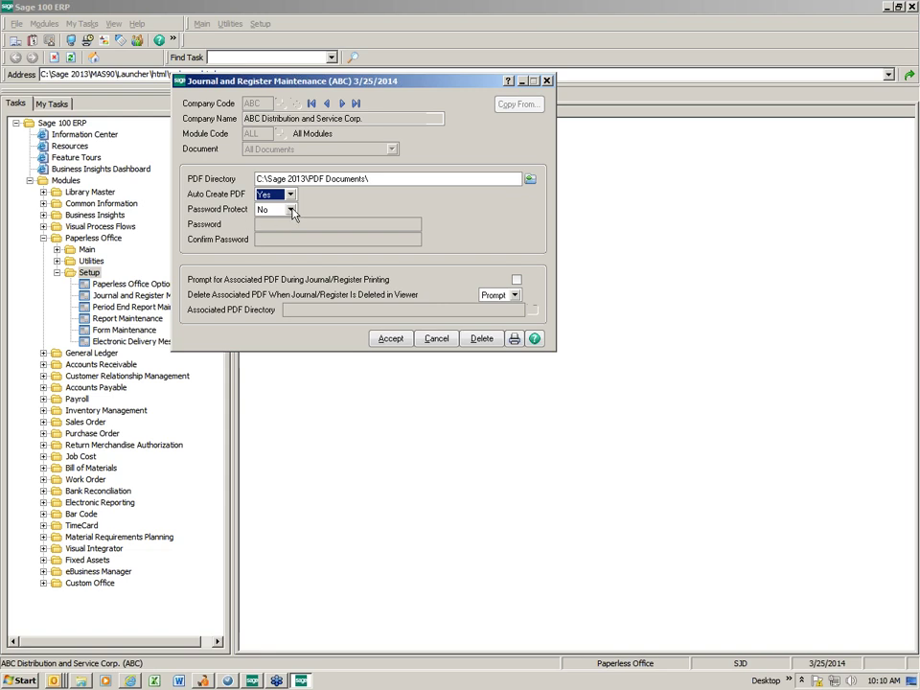
click(290, 210)
click(291, 210)
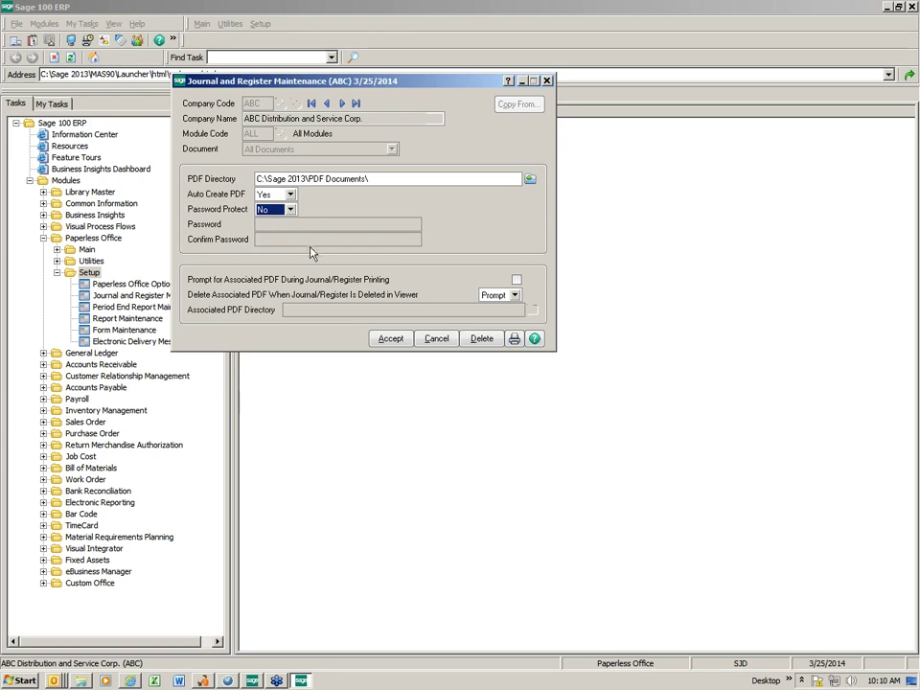
click(436, 340)
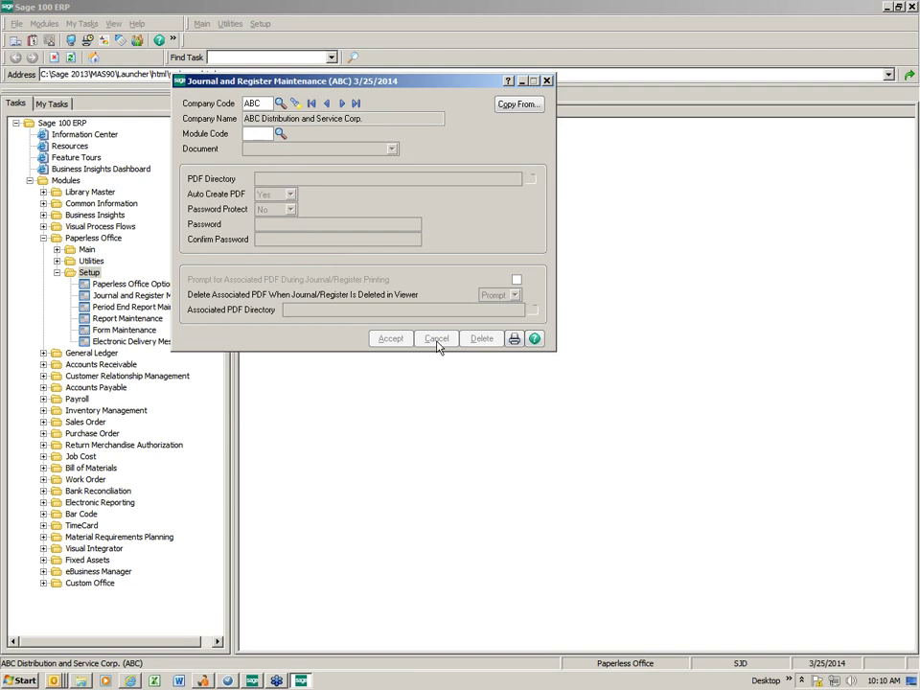
click(546, 80)
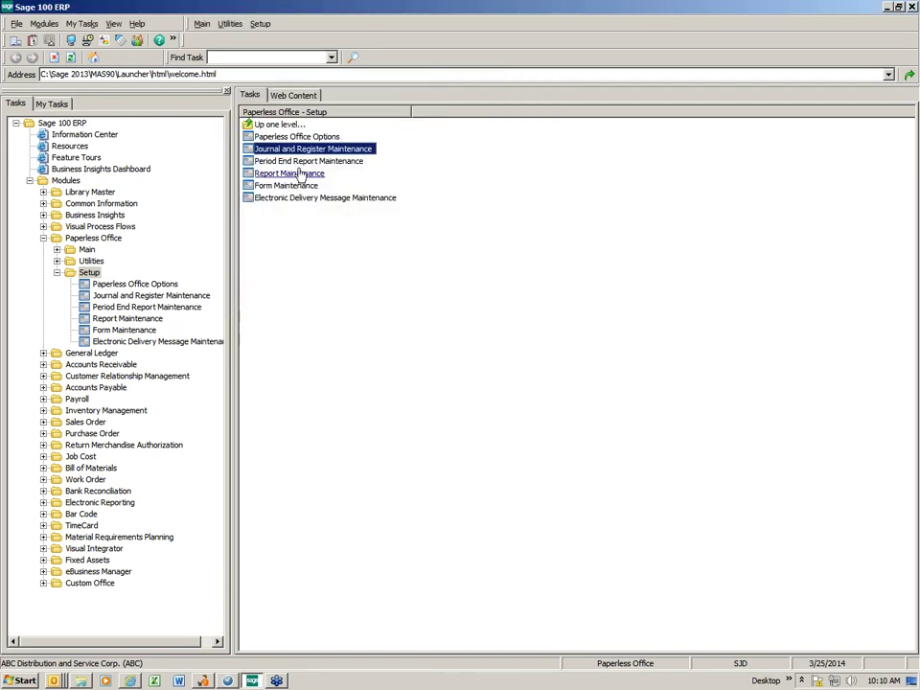
Check that the All Companies period end record auto-saves PDFs to C:\Sage 2013\PDF Documents\, then close.
click(300, 161)
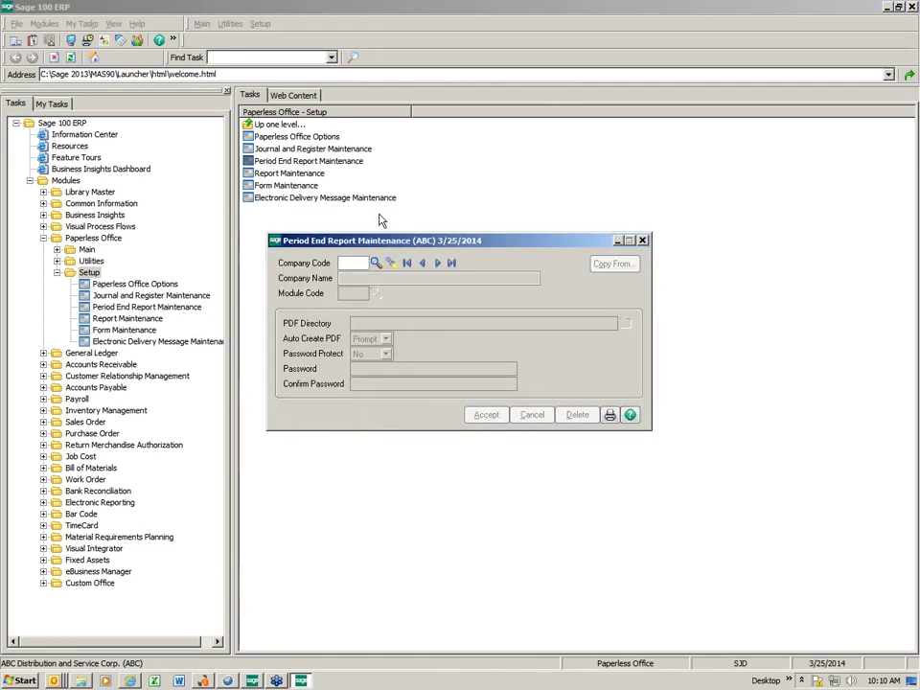
click(375, 263)
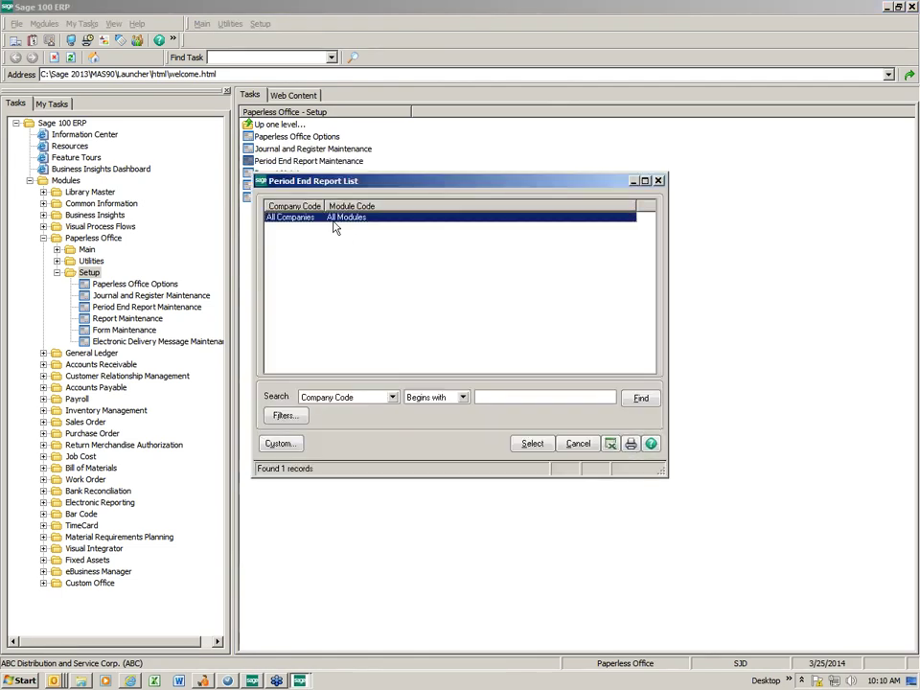
double_click(334, 220)
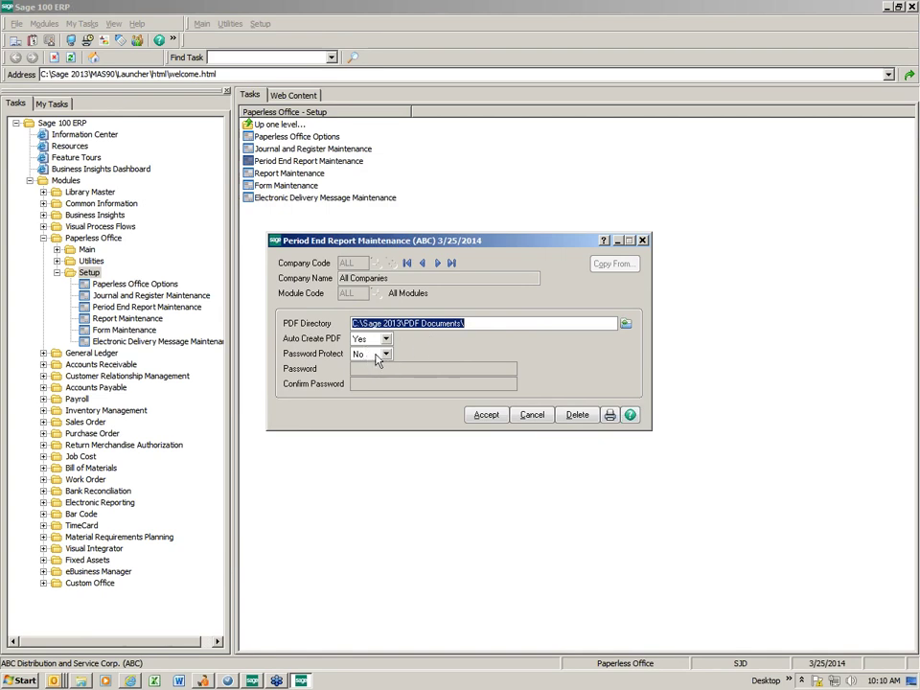
click(643, 240)
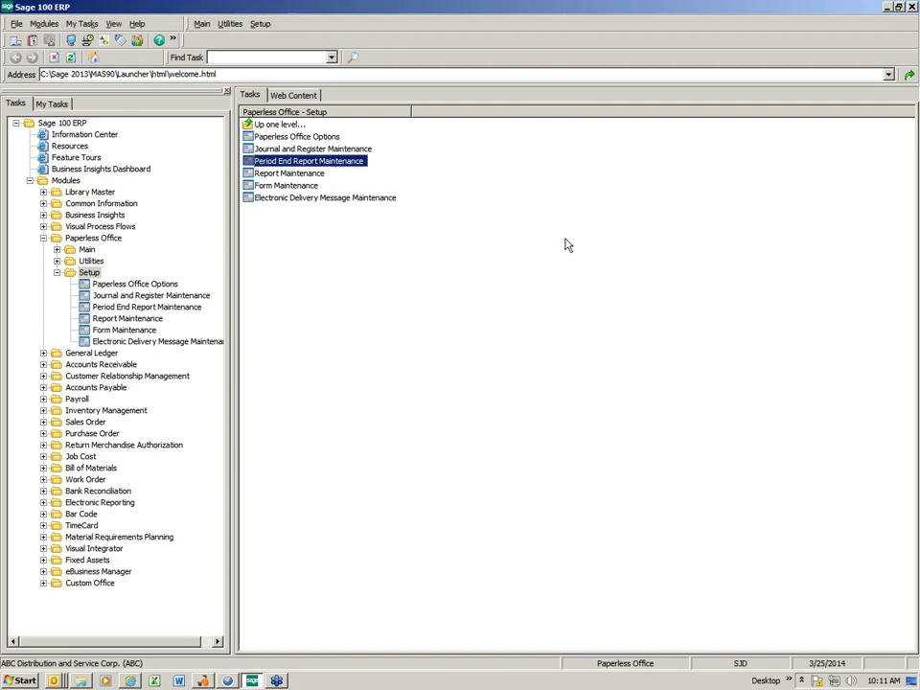
Load the All Companies record in Report Maintenance, check its C:\Sage 2013\PDF Documents\ folder, and cancel.
click(299, 175)
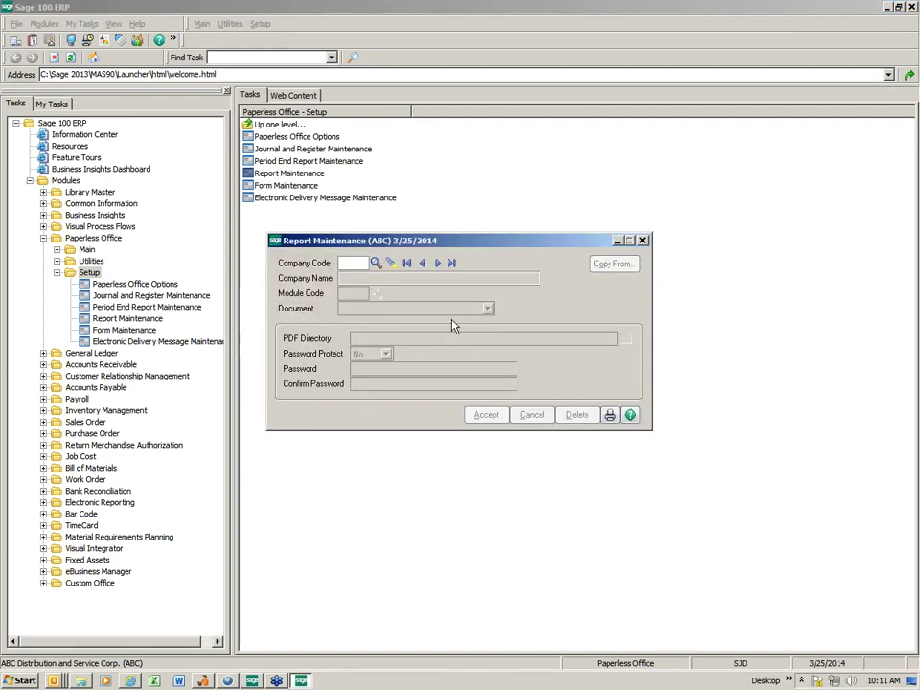
click(392, 265)
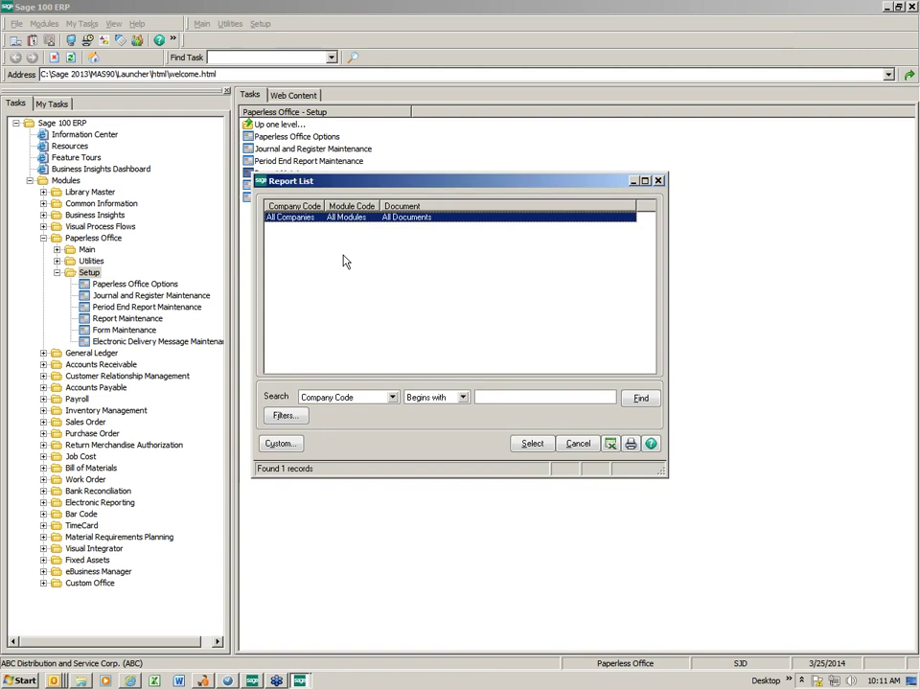
double_click(351, 227)
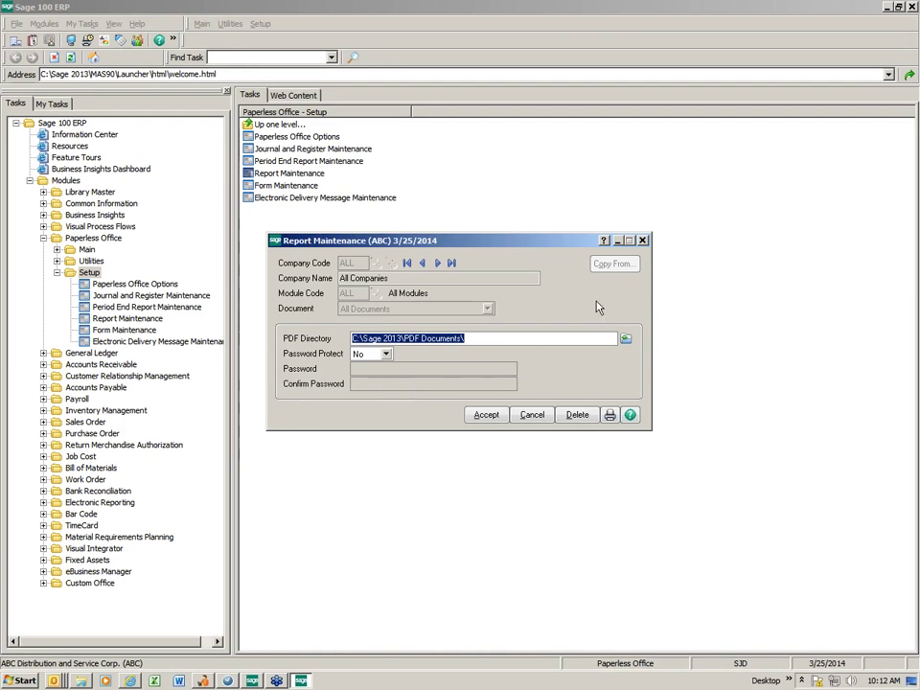
click(530, 418)
Close the Report Maintenance window and switch to Form Maintenance from the Setup tasks.
click(642, 241)
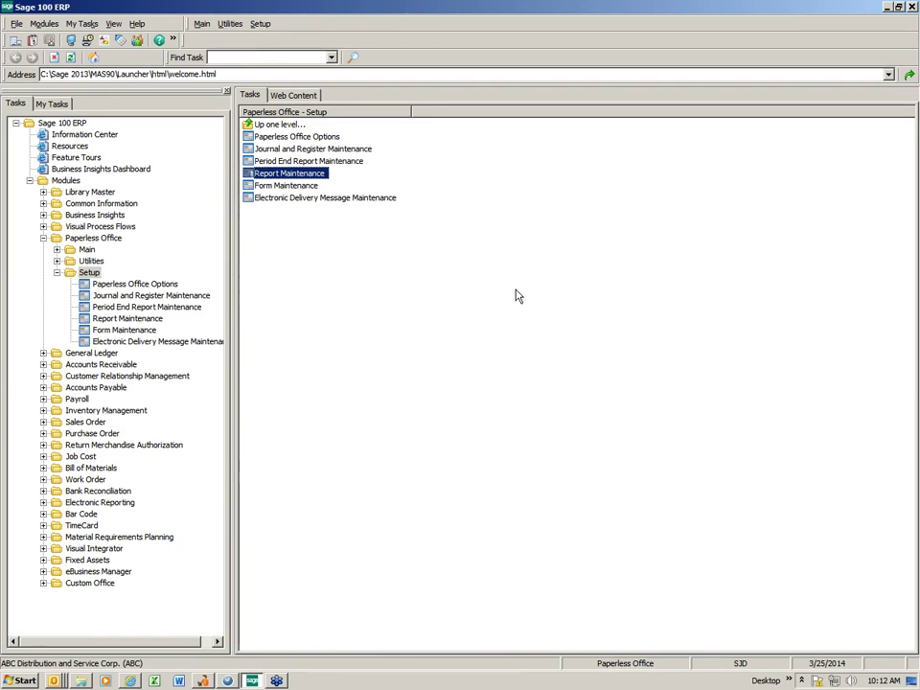
click(286, 186)
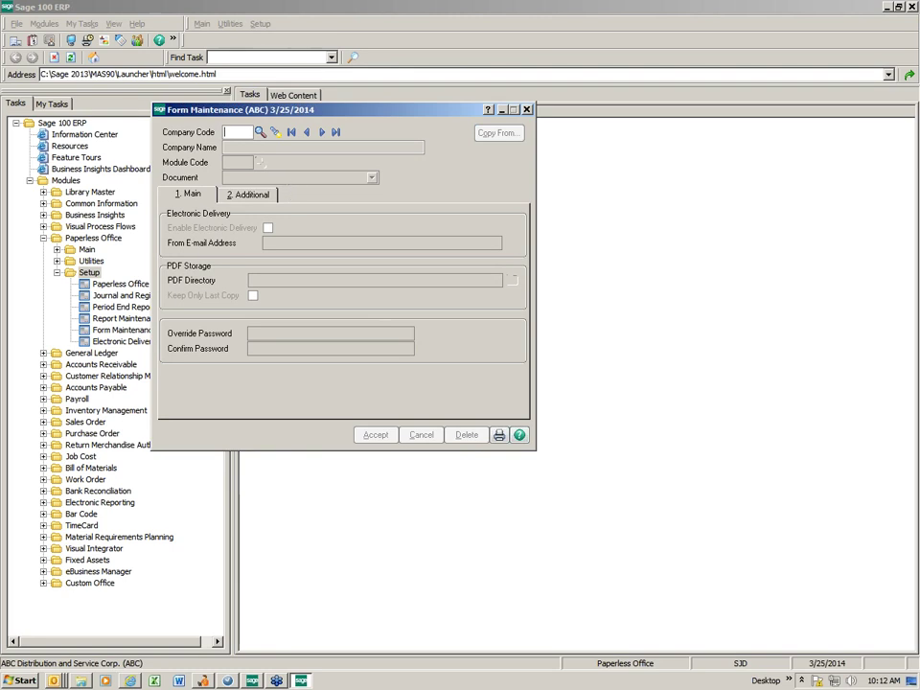
click(259, 131)
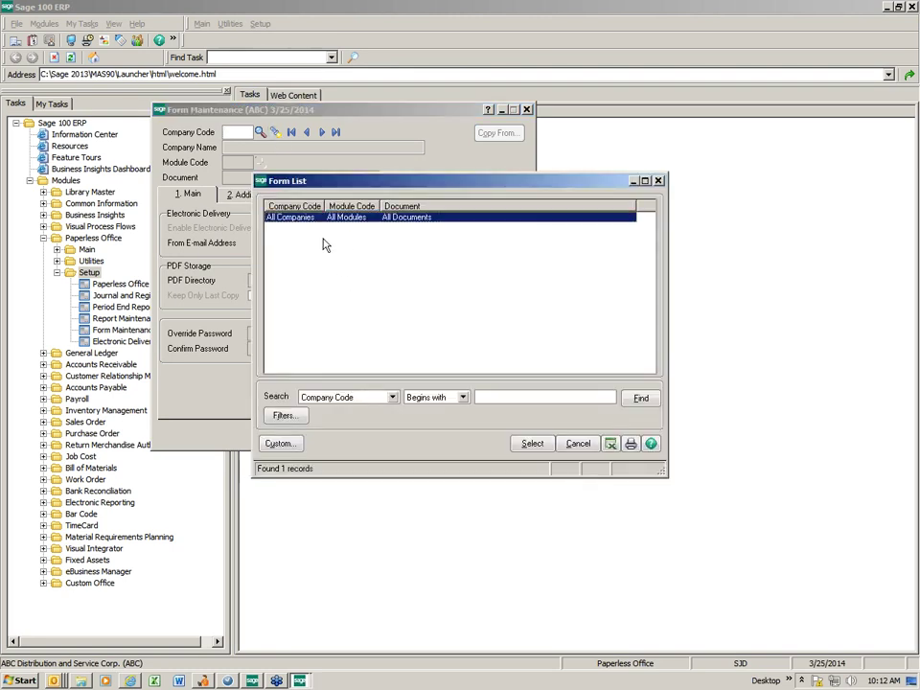
double_click(329, 219)
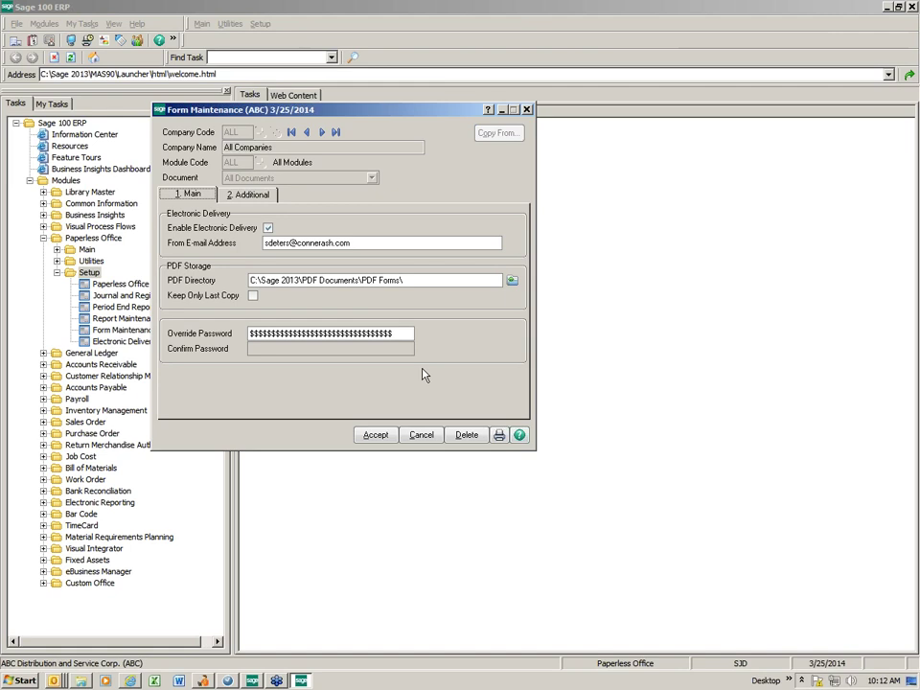
click(422, 435)
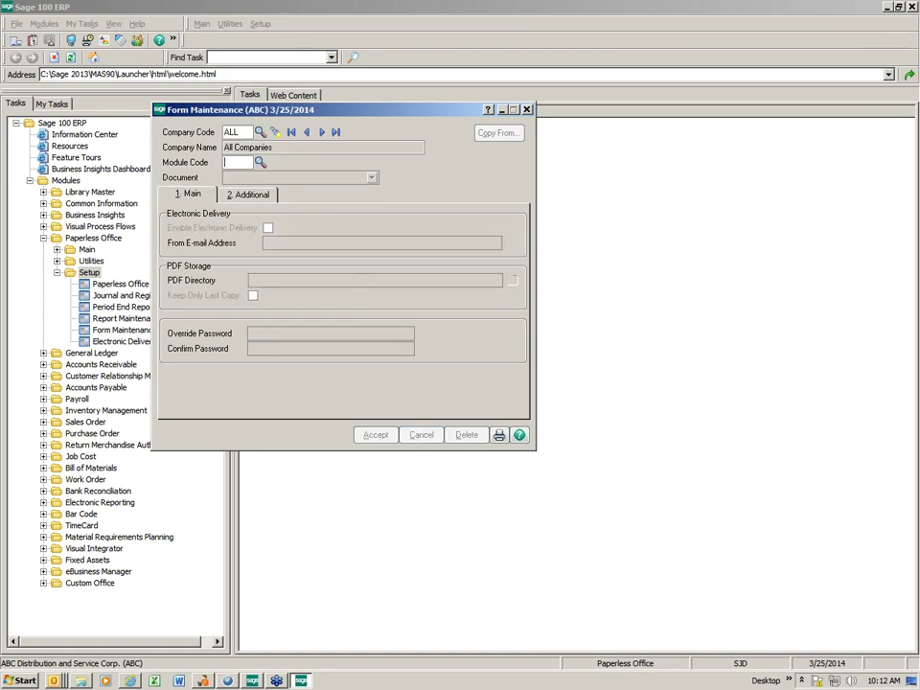
Enter Company Code ABC and Module Code S/O (Sales Order) in Form Maintenance.
click(258, 131)
double_click(304, 228)
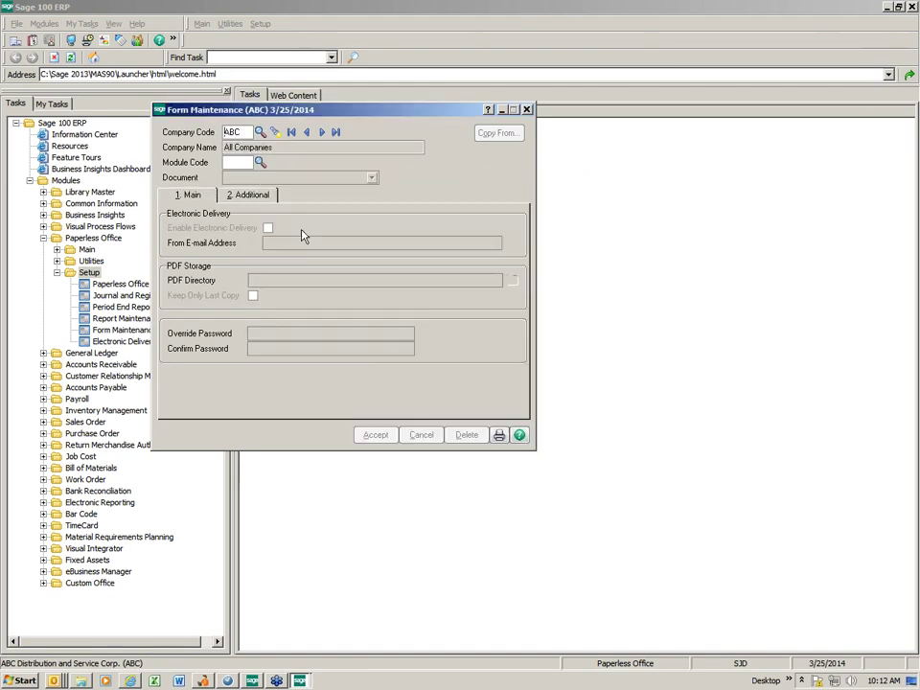
click(260, 163)
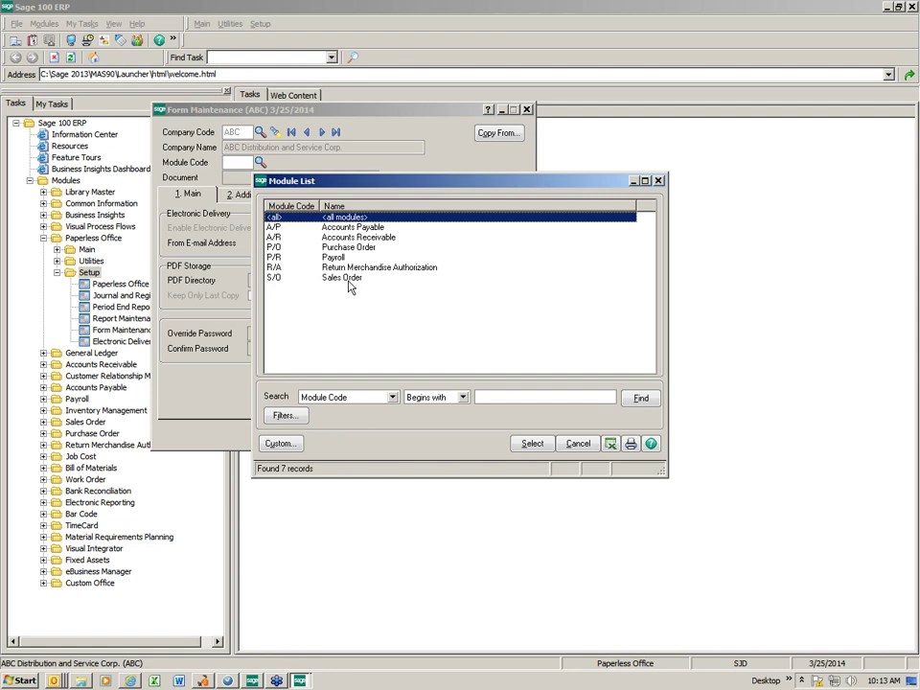
double_click(349, 280)
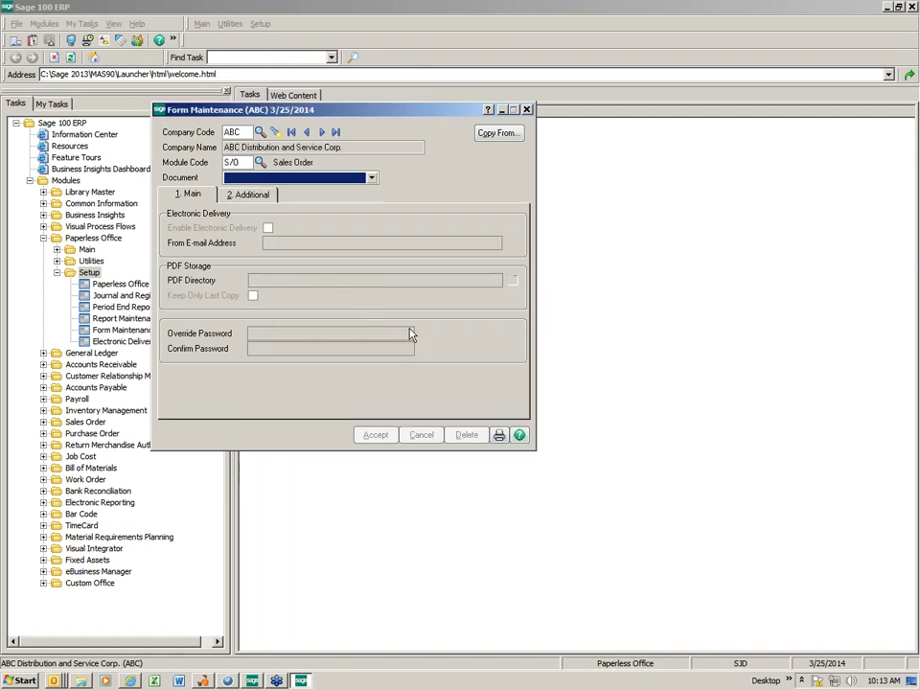
click(372, 178)
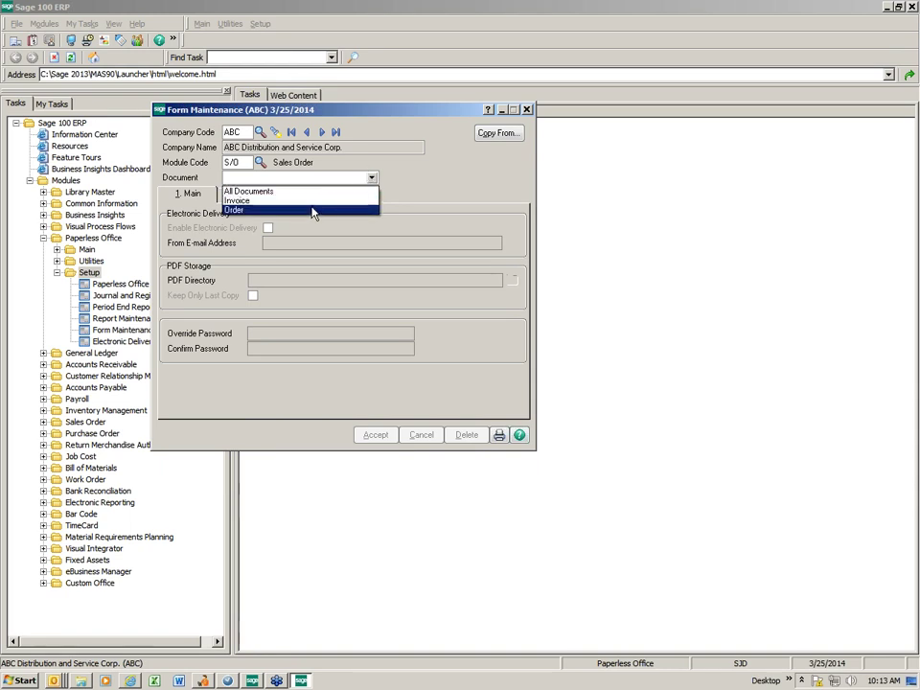
click(304, 191)
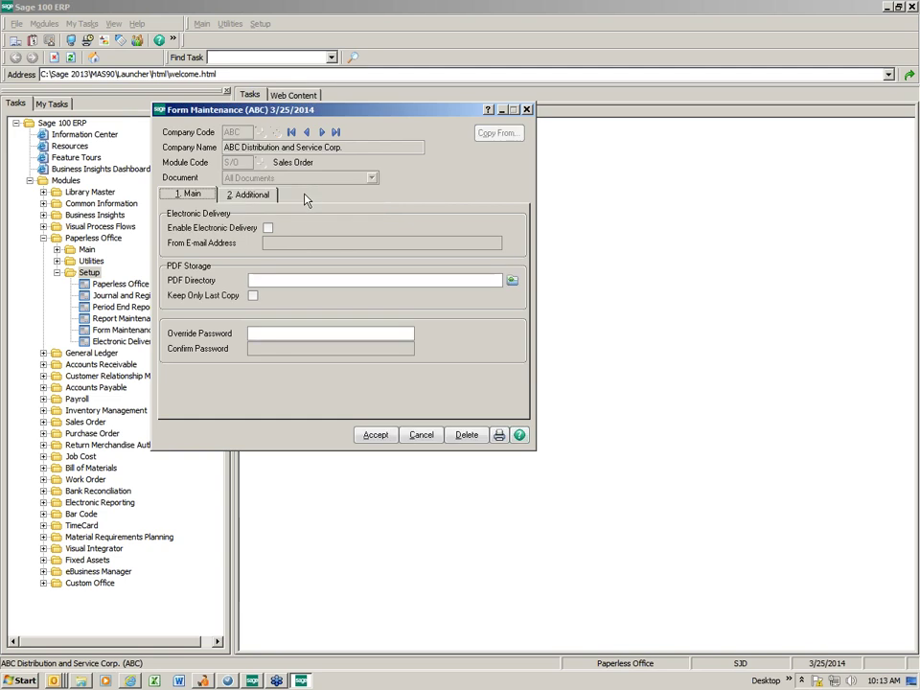
click(269, 229)
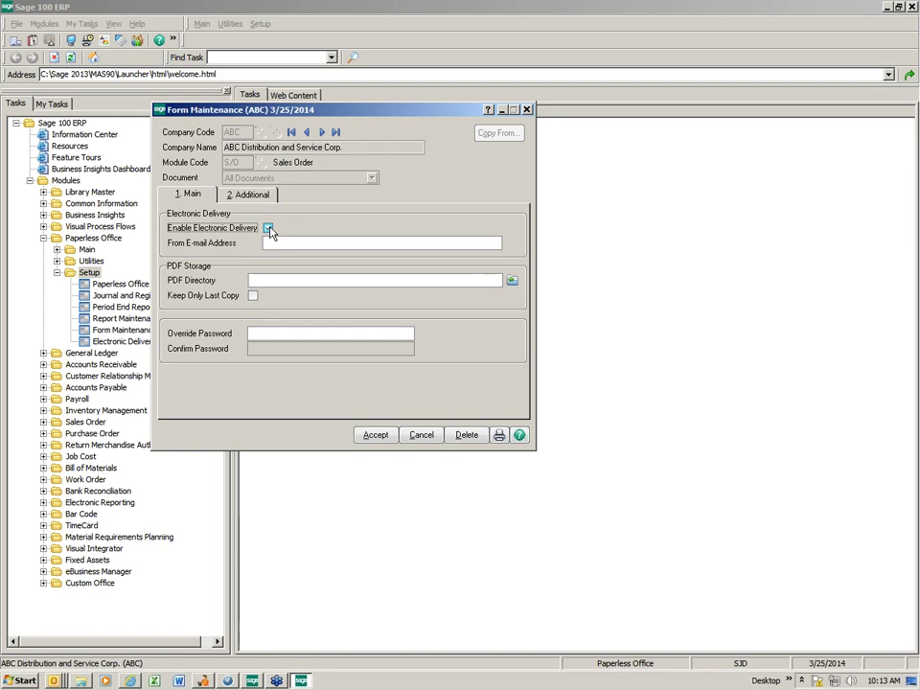
click(422, 434)
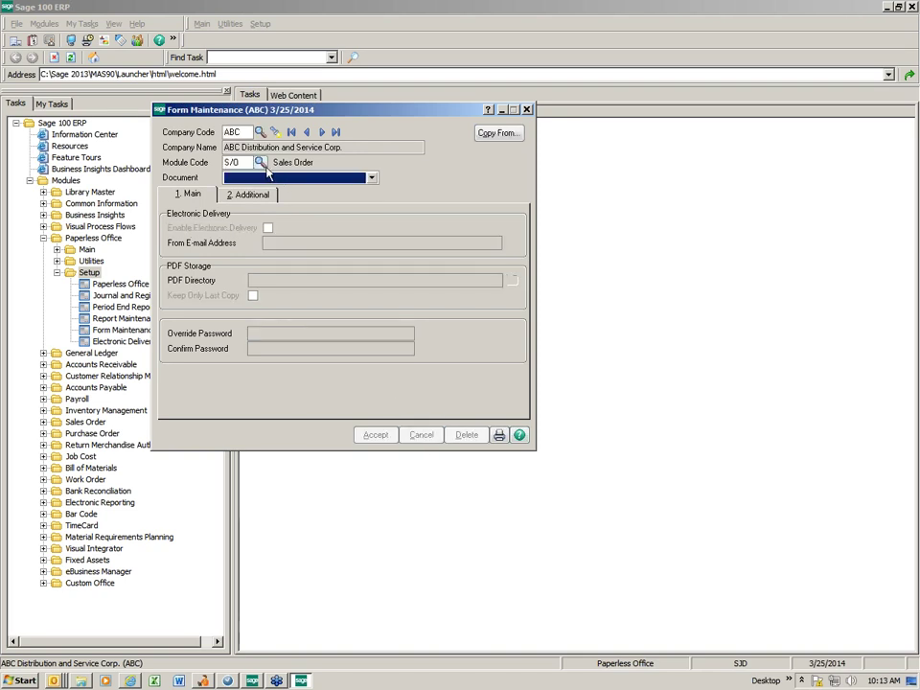
Set the module code to ALL and choose S/O Invoice as the document for ABC's form record.
click(264, 165)
key(Return)
click(372, 177)
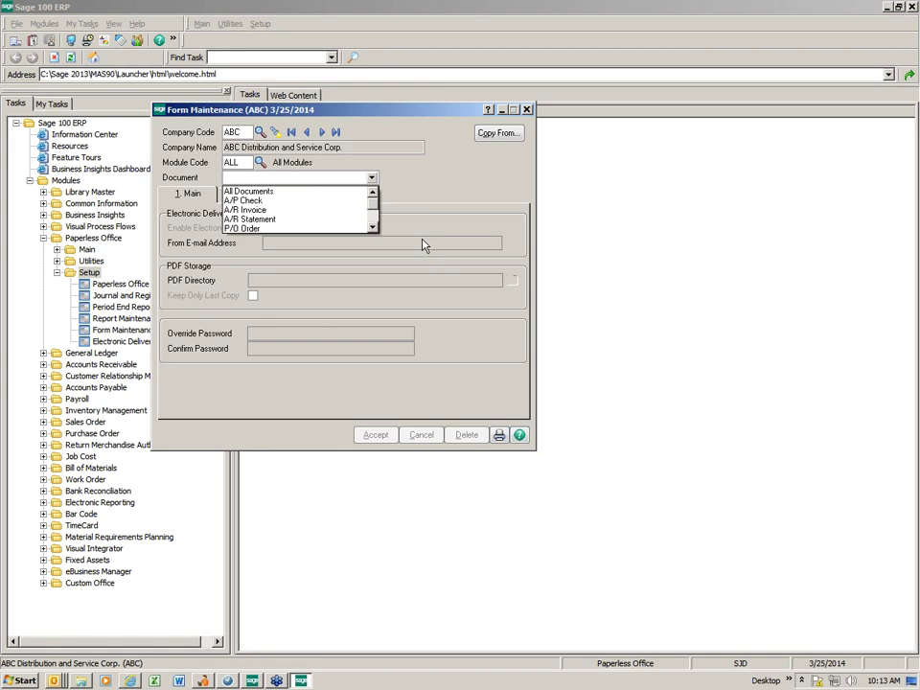
click(374, 228)
click(374, 229)
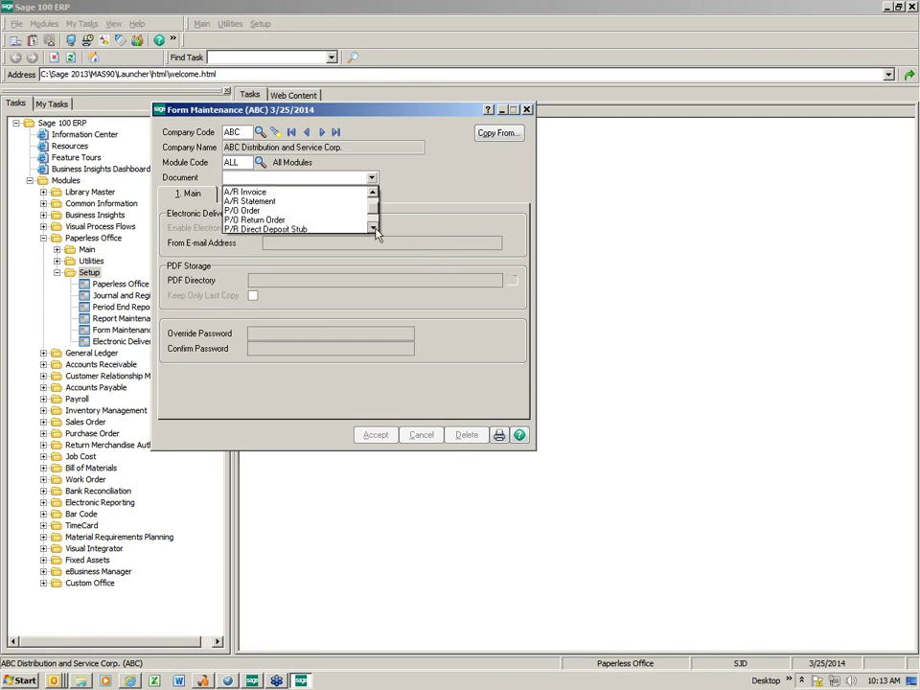
click(375, 229)
click(375, 229)
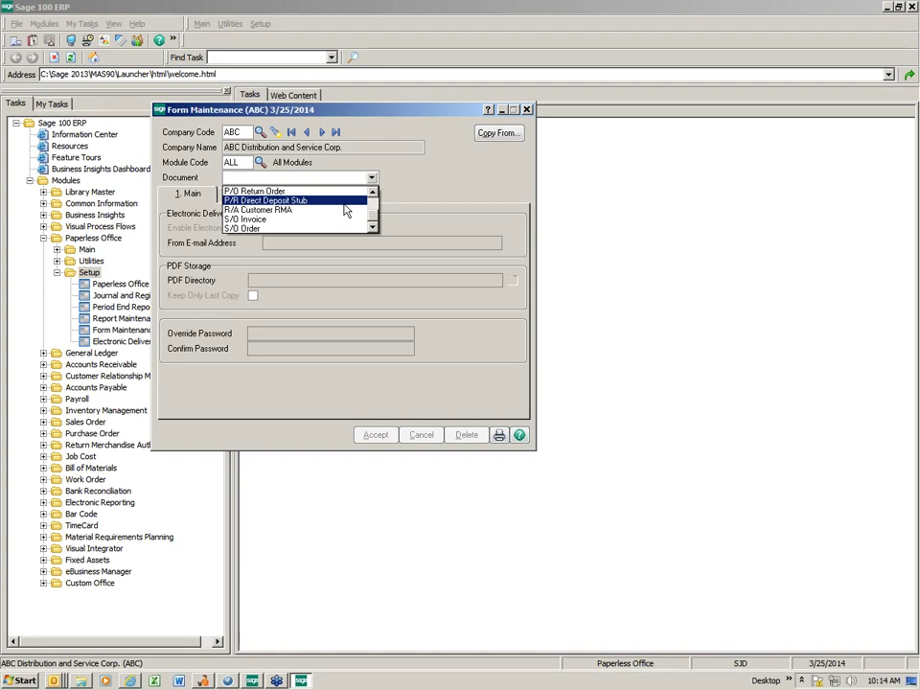
scroll(343, 208, up, 2)
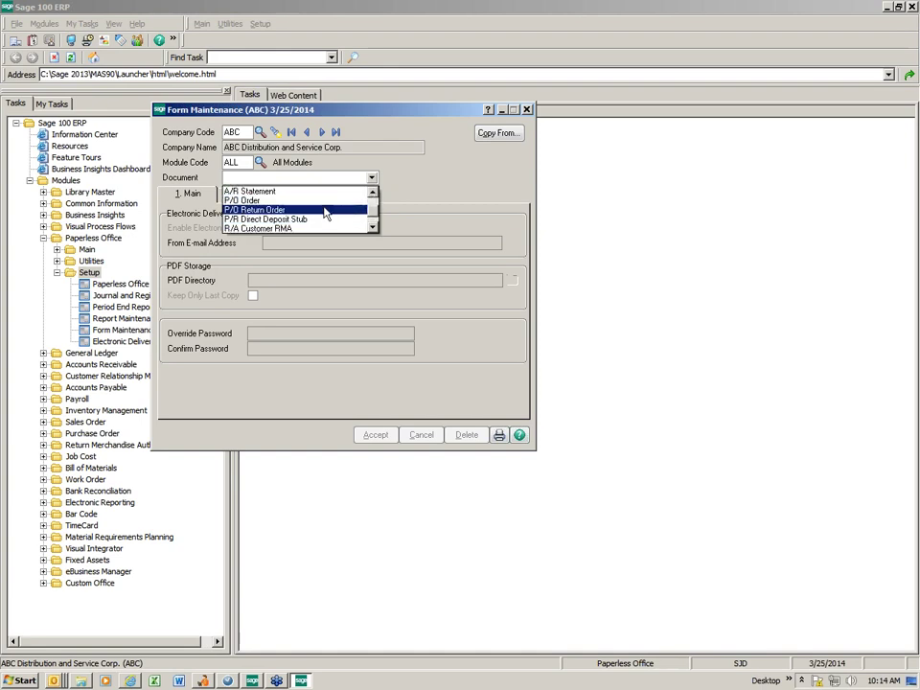
scroll(377, 200, up, 3)
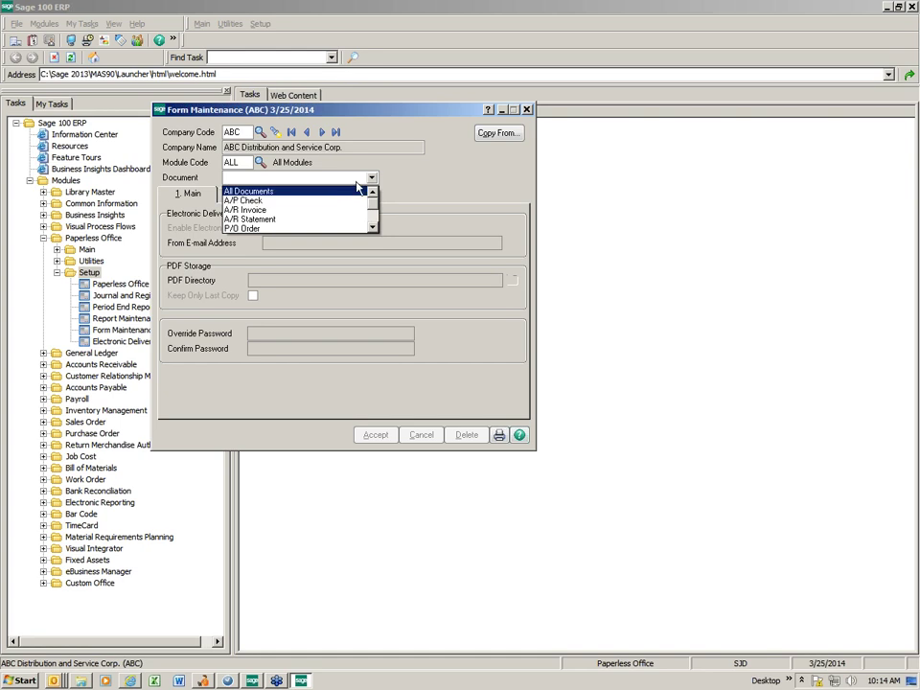
drag(371, 195, 378, 221)
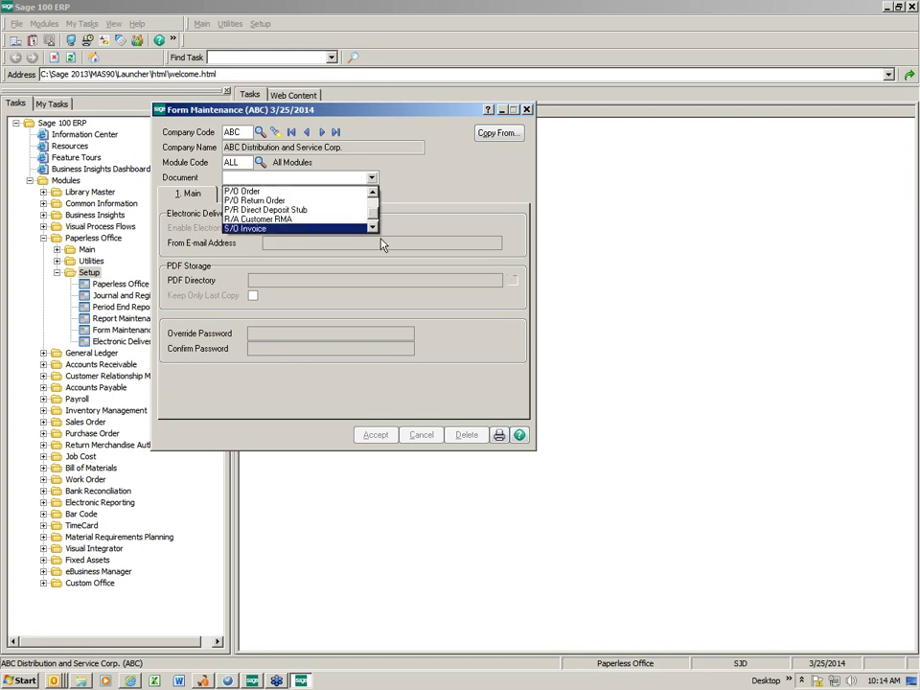
click(364, 228)
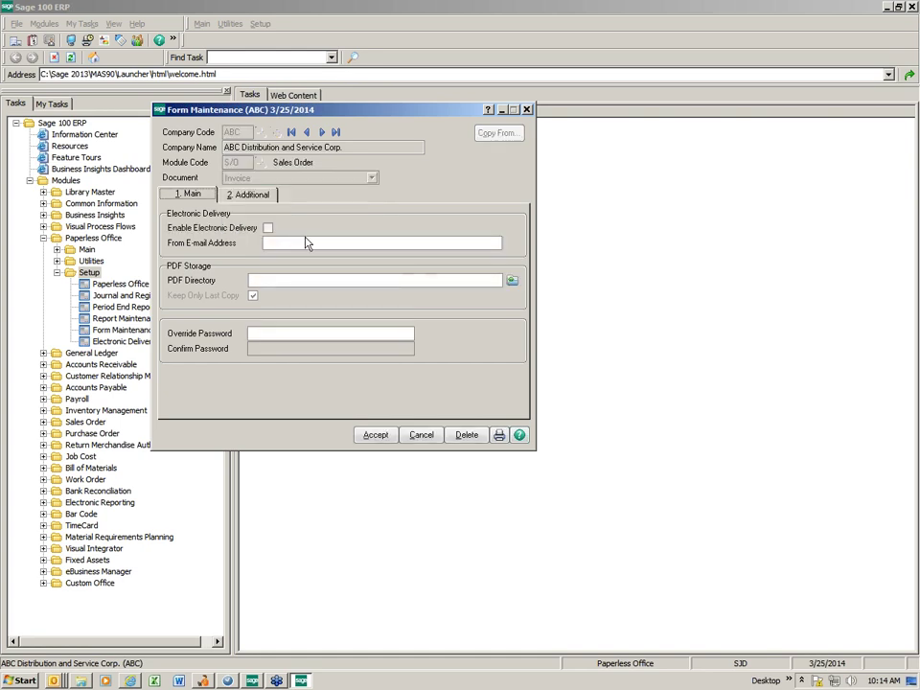
Enable electronic delivery for ABC's S/O invoices and enter the sender's e-mail address.
click(268, 228)
key(Tab)
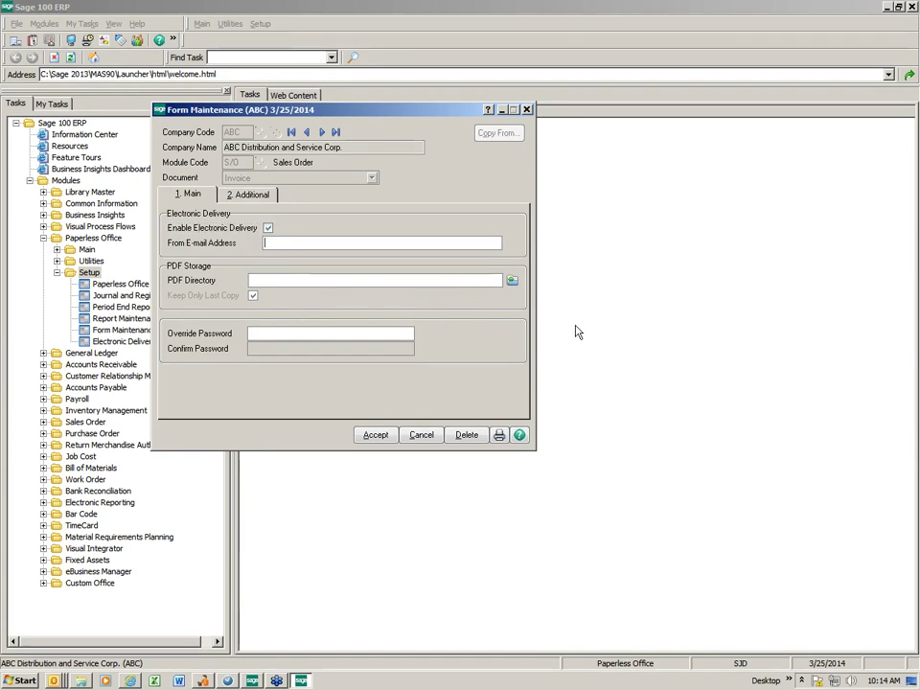
key(Tab)
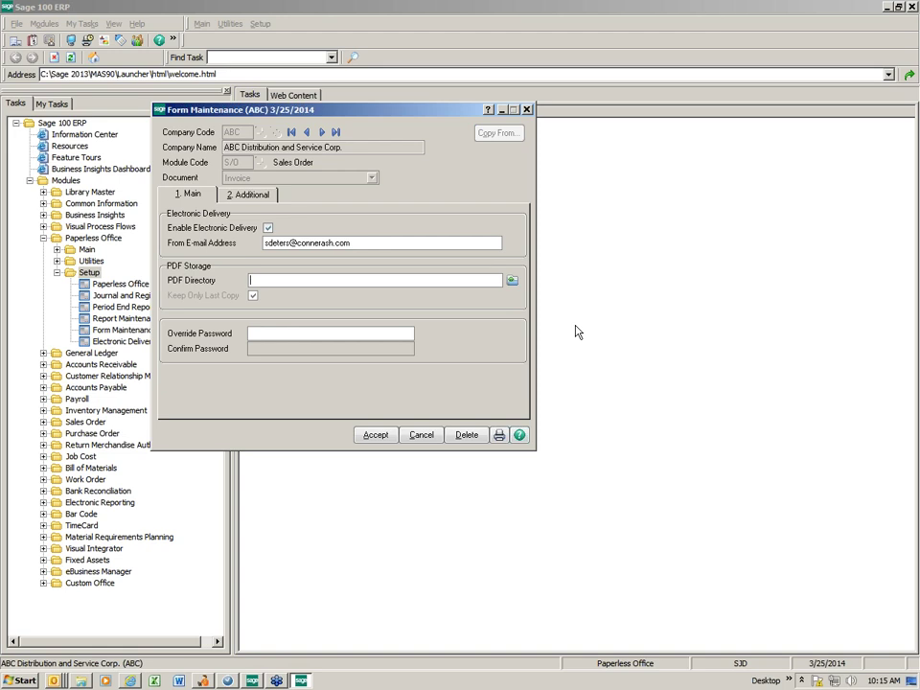
Set the invoice PDF Directory to C:\Sage 2013\PDF Documents\PDF Forms\.
click(512, 281)
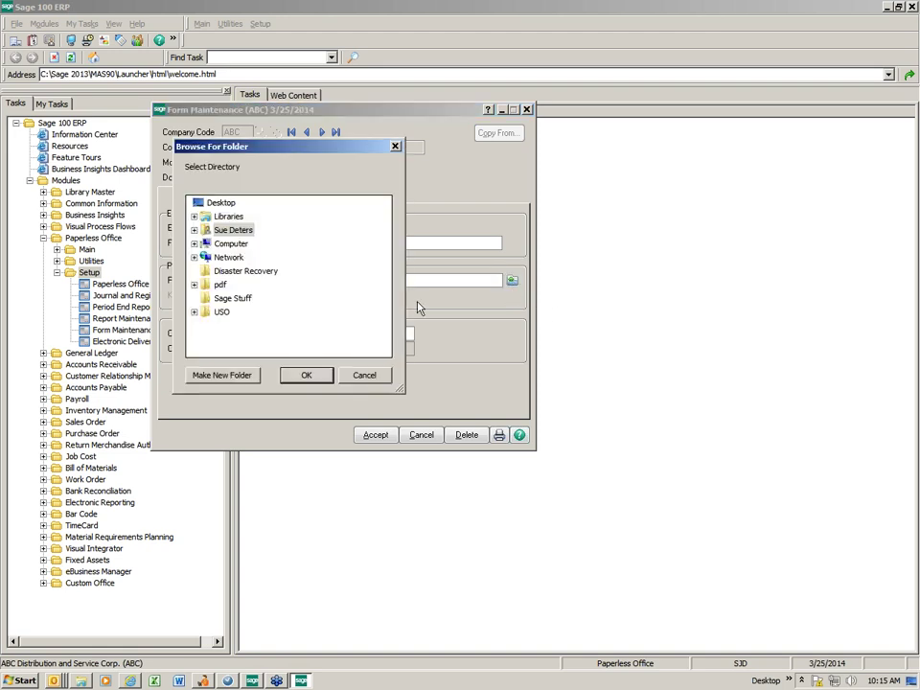
click(195, 245)
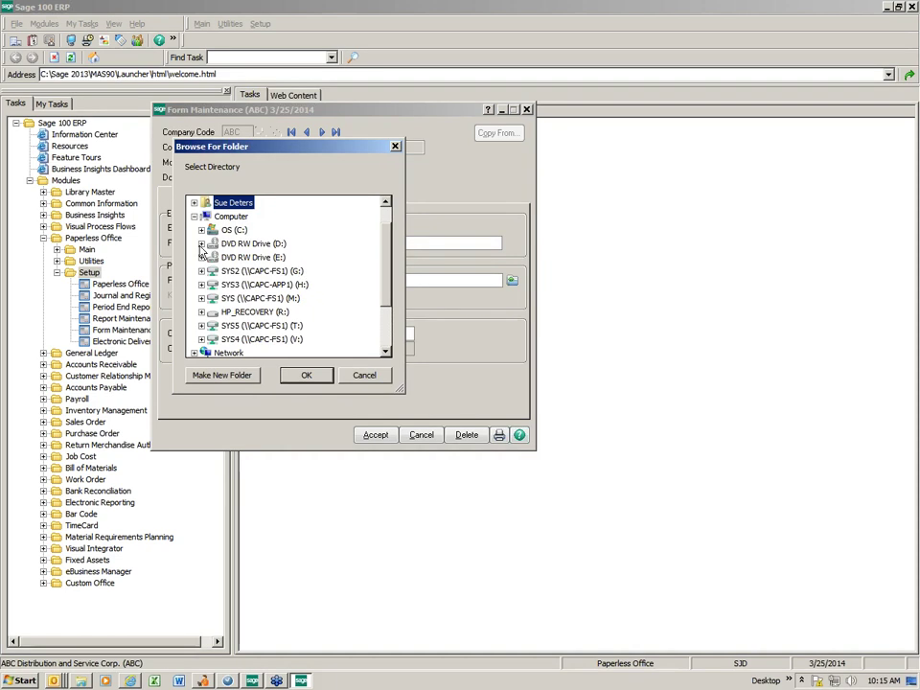
click(207, 229)
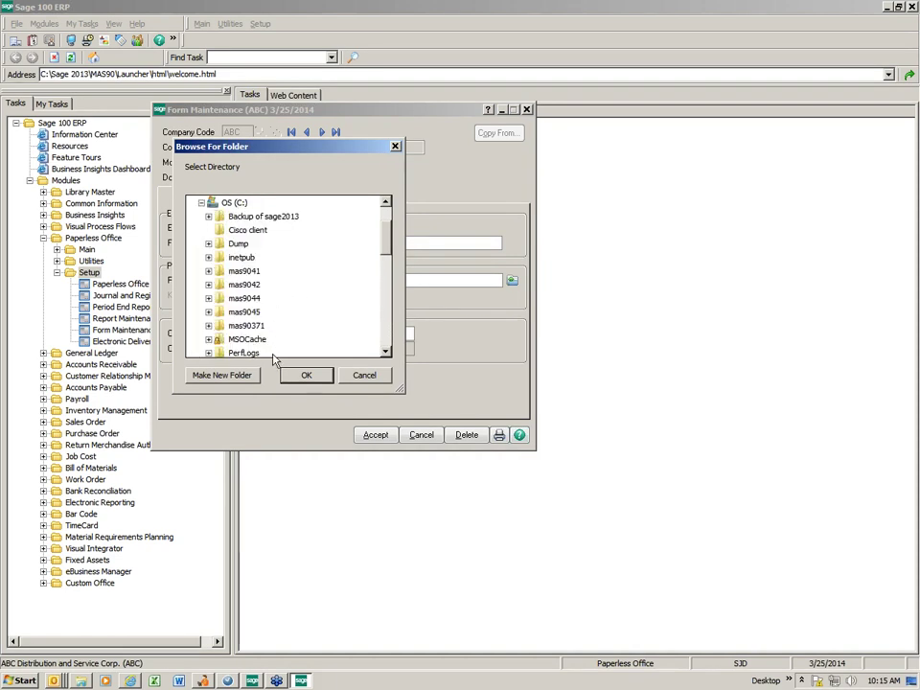
scroll(374, 339, down, 3)
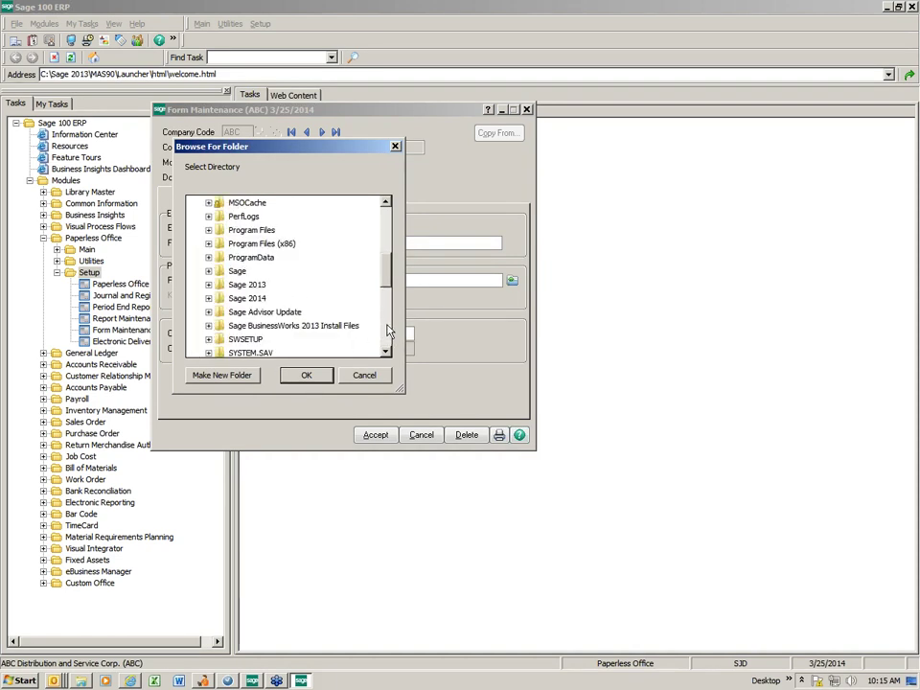
double_click(244, 285)
click(216, 325)
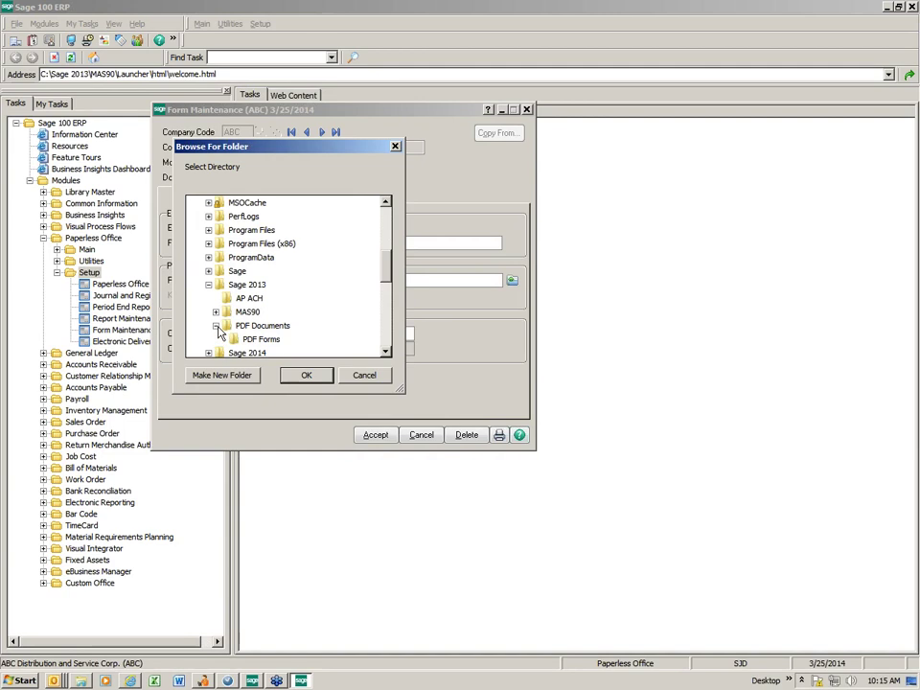
click(255, 341)
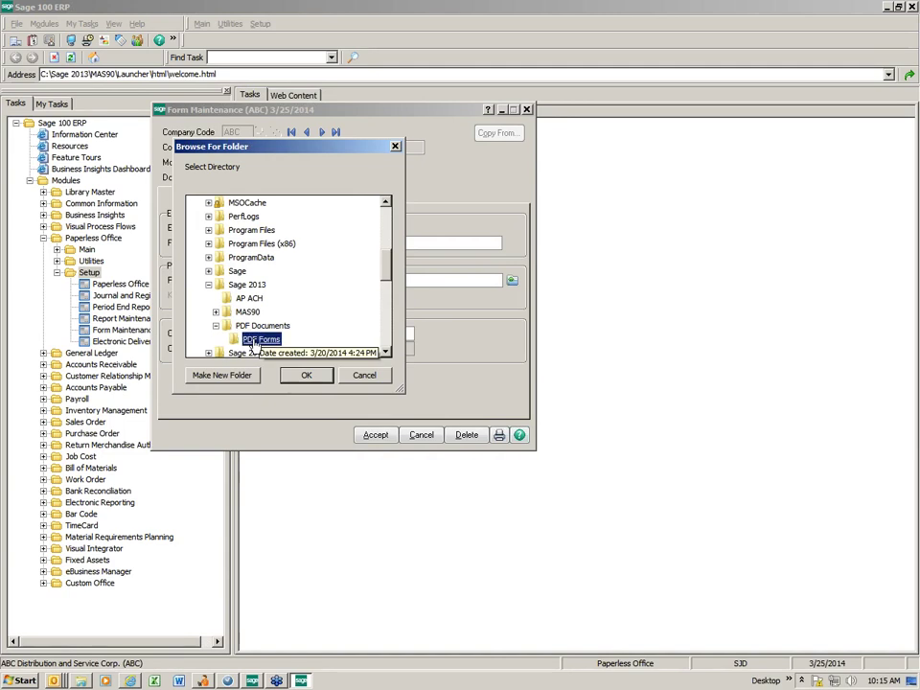
click(307, 377)
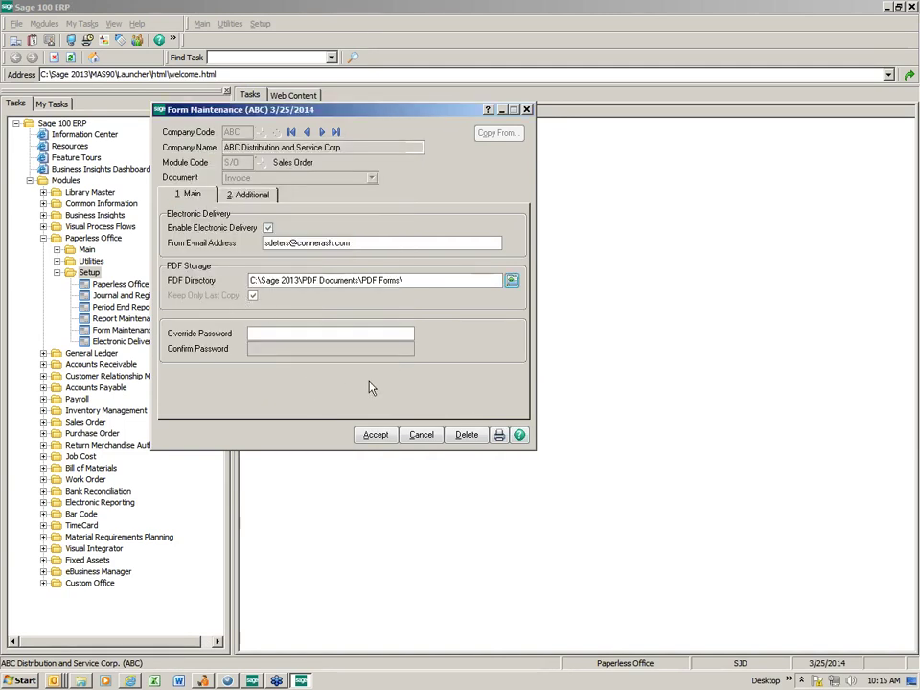
Enter and confirm an override password for the invoice form record.
key(Tab)
text($$$$$)
key(Tab)
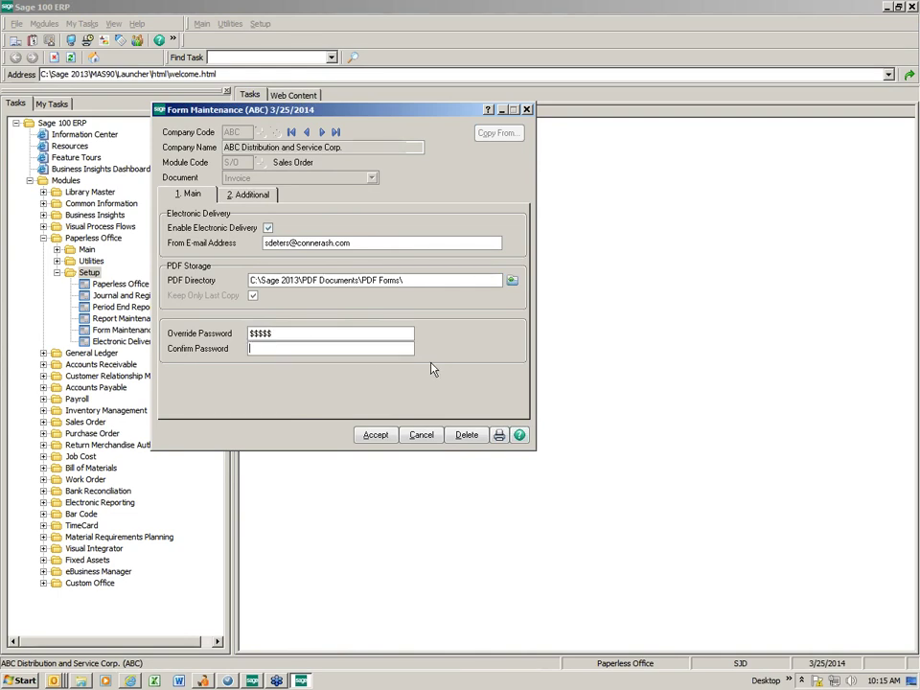
text($$$$$)
Review the Additional tab, cancel the record, and bring up the Form List lookup.
click(253, 195)
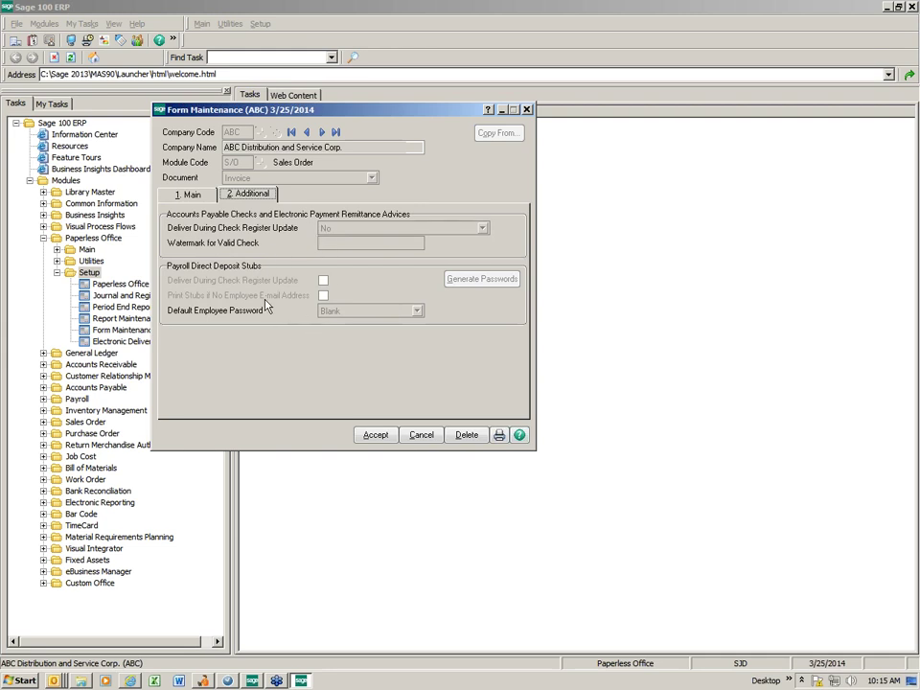
click(199, 200)
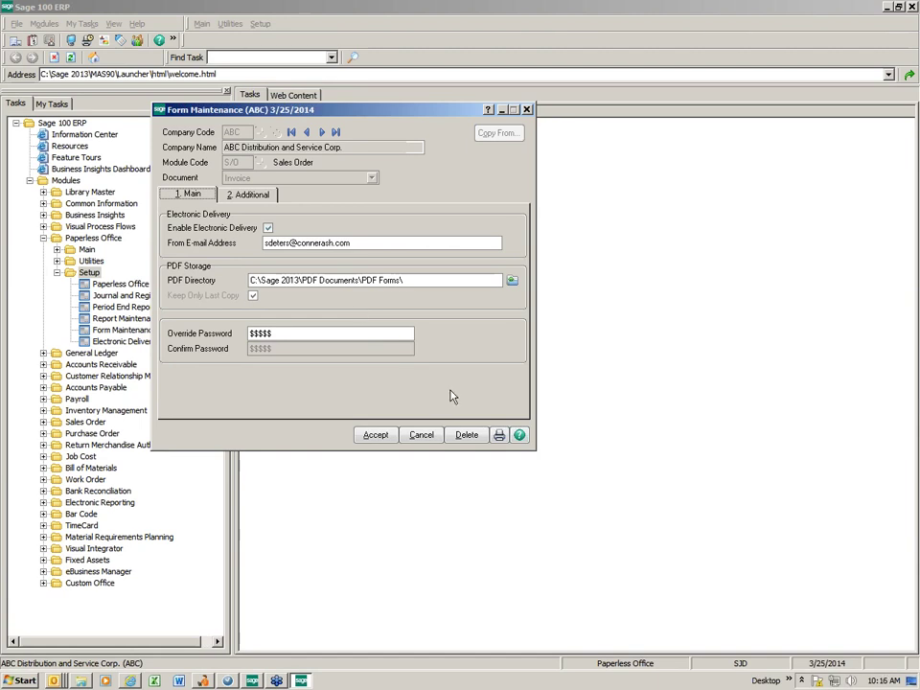
click(421, 435)
click(263, 132)
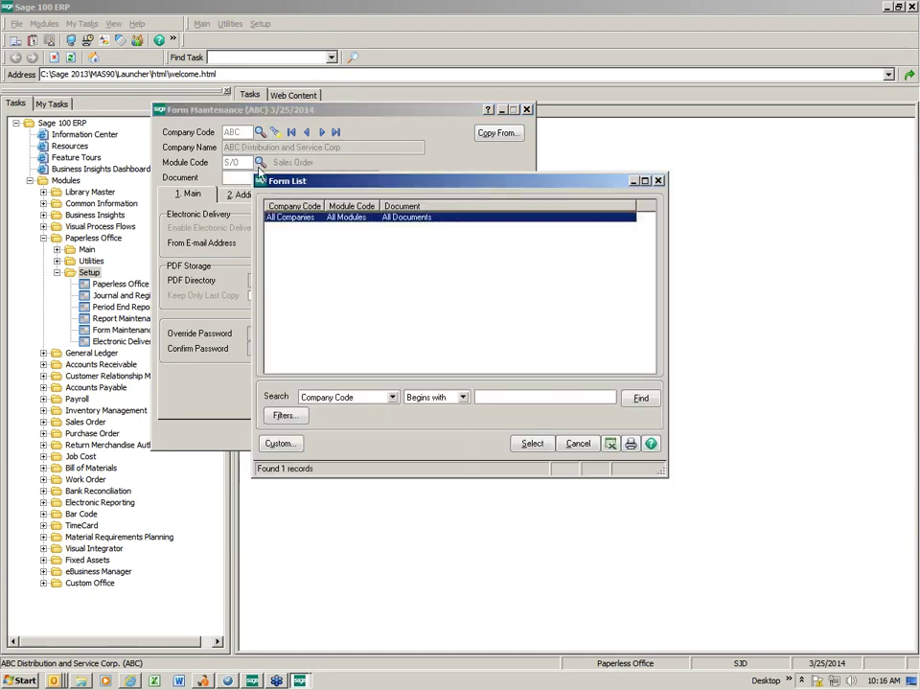
Load the All Companies / All Modules form record, then cancel out of Form Maintenance.
double_click(317, 218)
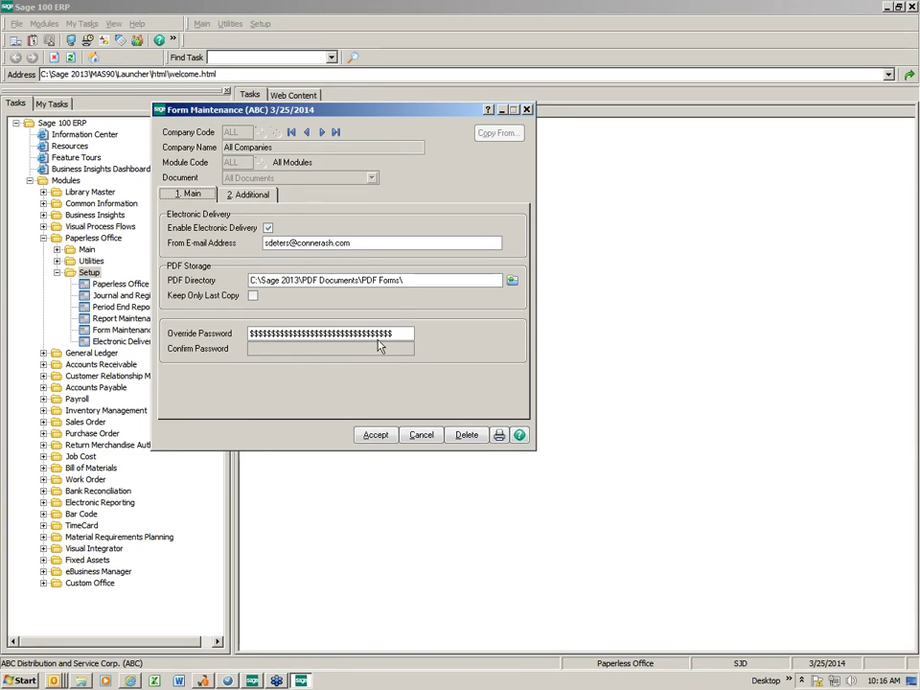
click(420, 435)
click(526, 111)
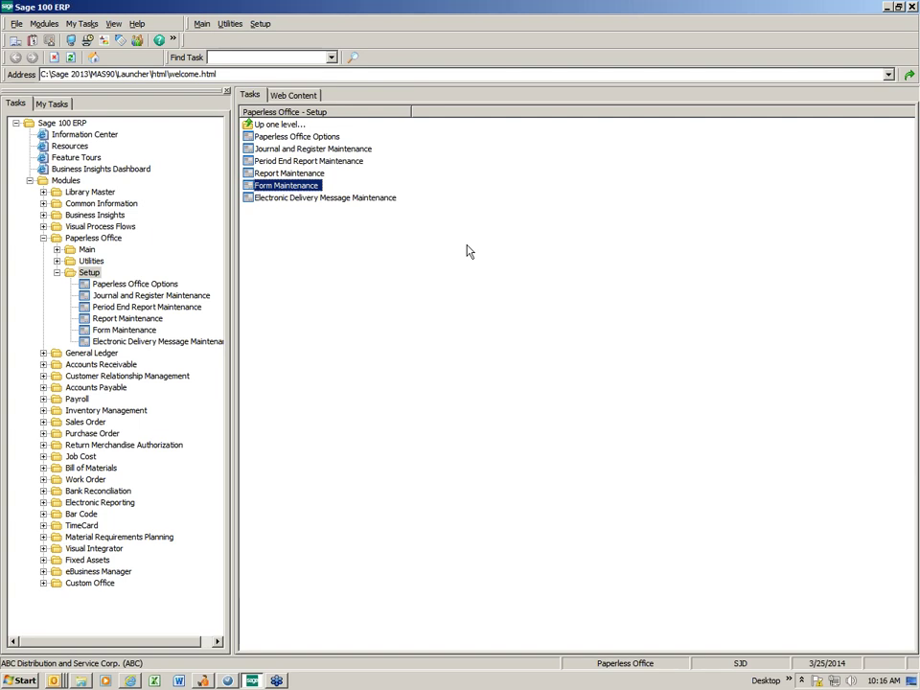
Collapse Paperless Office Setup and launch General Journal Entry from General Ledger Main tasks.
click(57, 272)
double_click(88, 285)
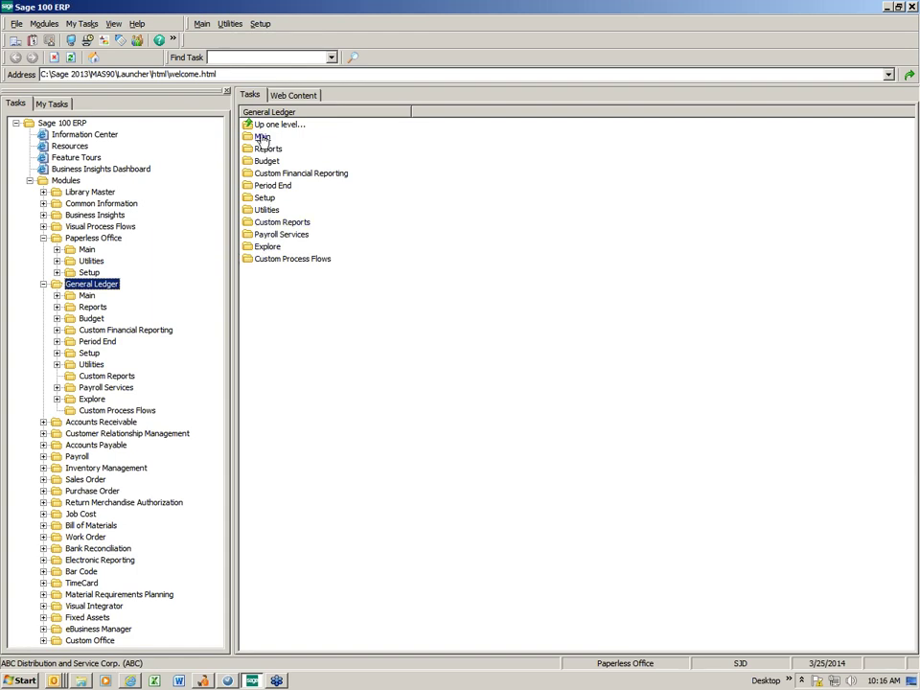
click(263, 138)
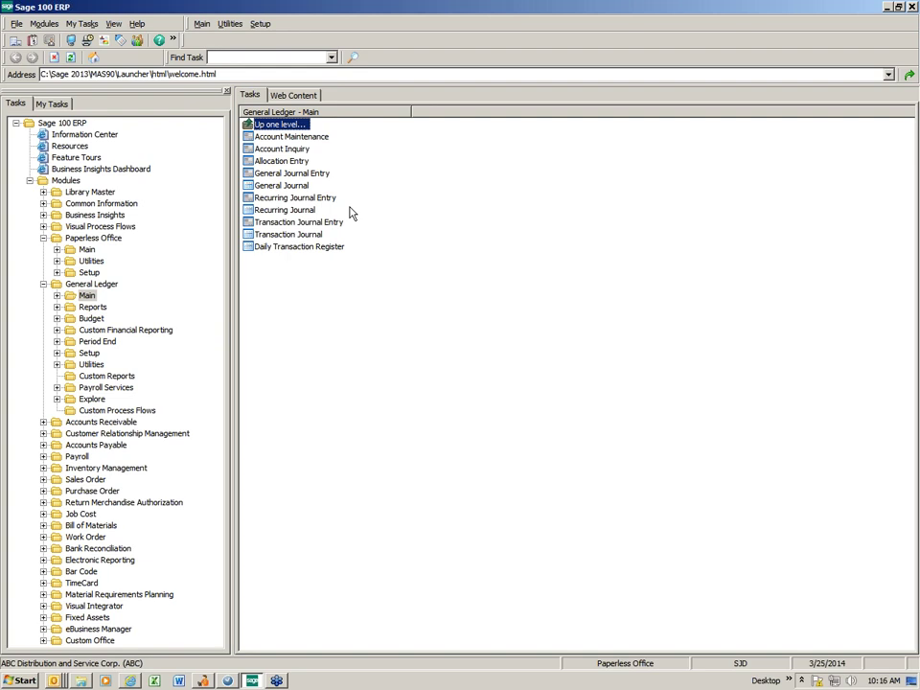
click(311, 176)
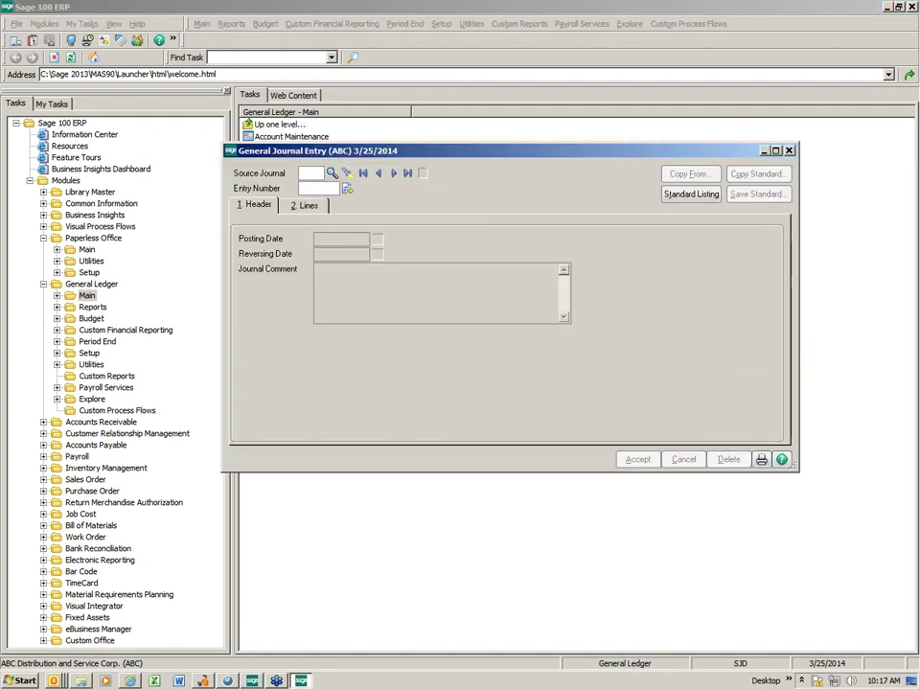
Browse through existing journal entries, then clear the displayed entry.
drag(343, 155, 219, 96)
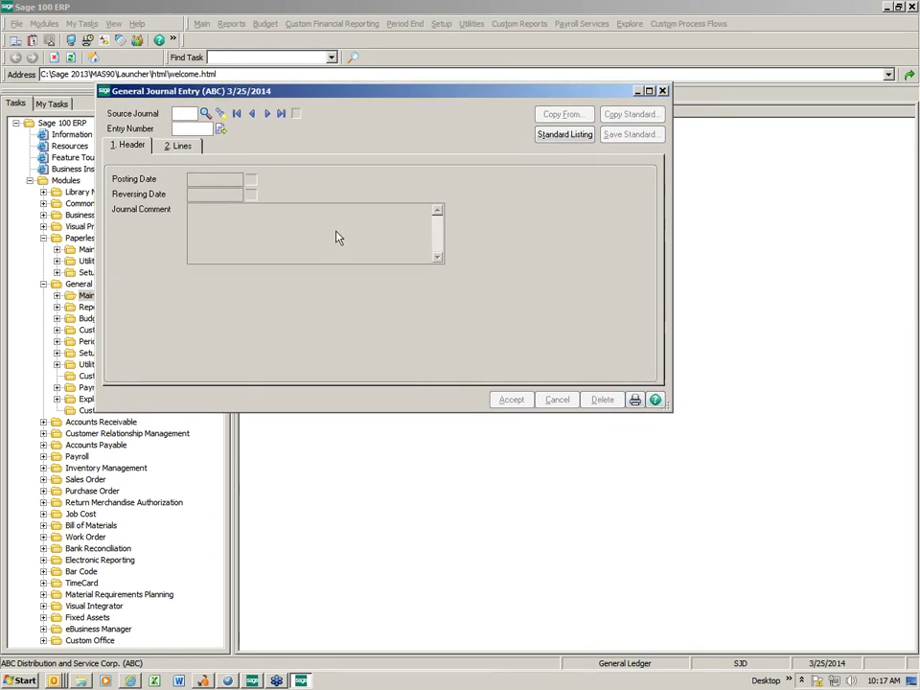
click(266, 113)
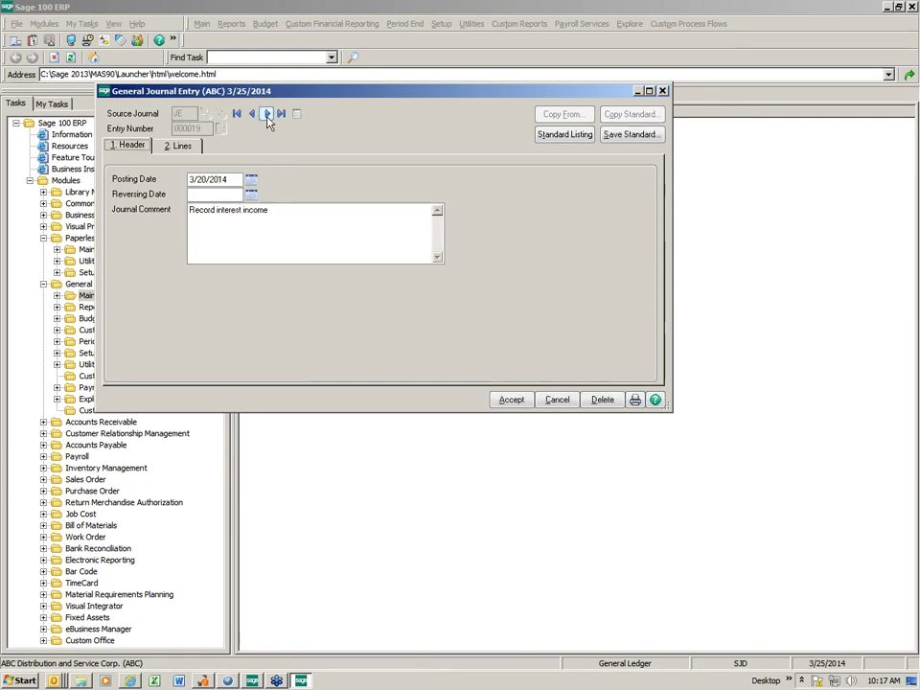
click(267, 113)
click(266, 113)
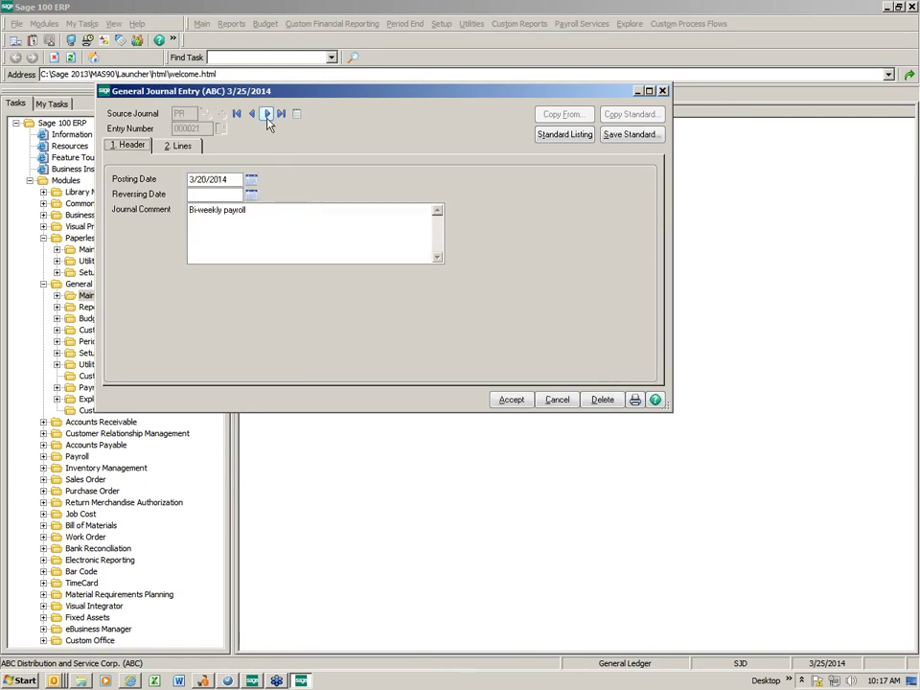
click(251, 113)
click(251, 113)
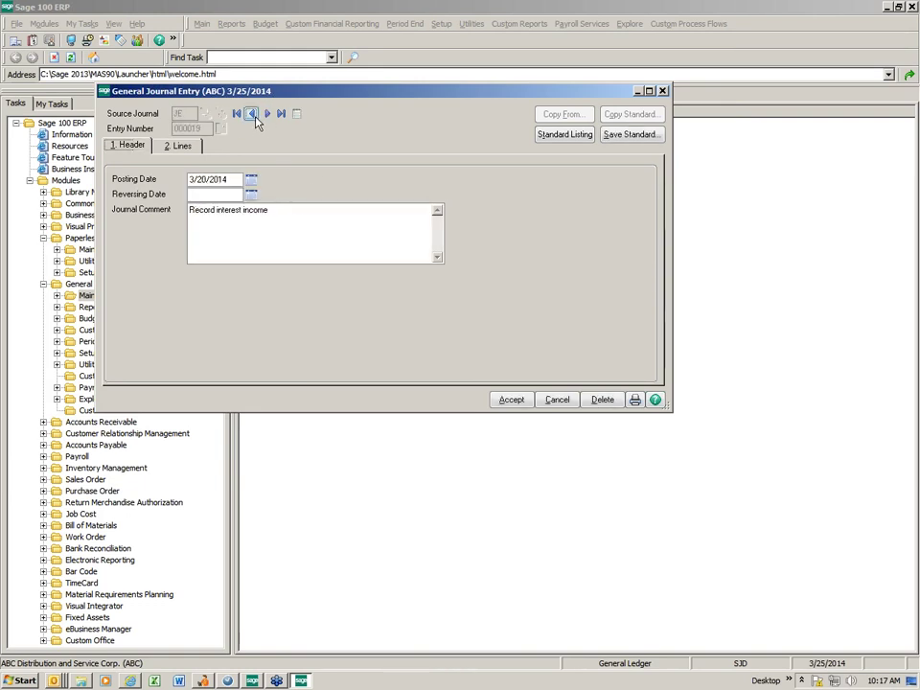
click(559, 400)
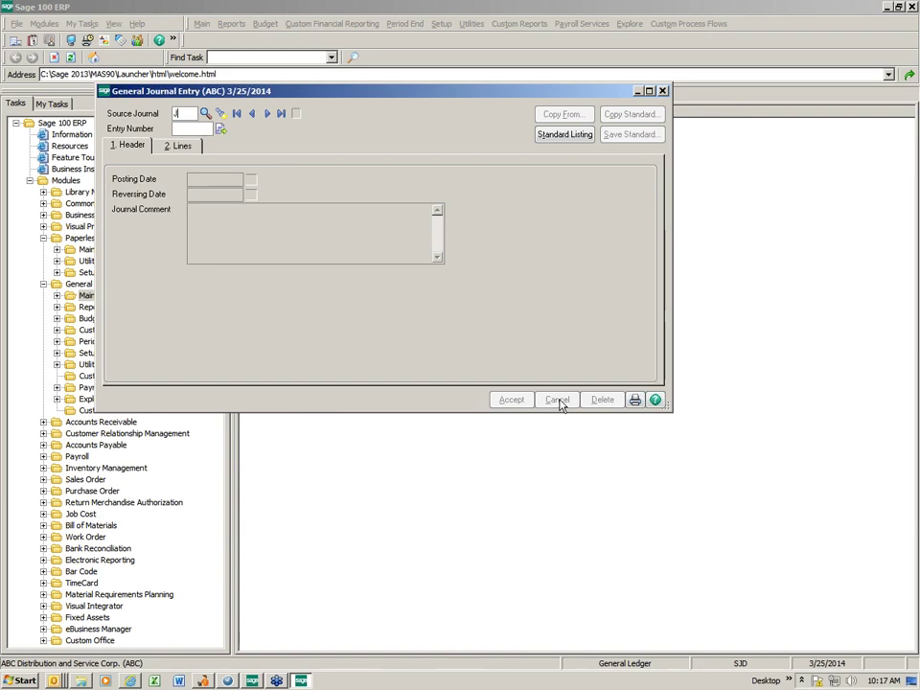
Start a new JE journal entry with the comment 'Reclass expen'.
text(E)
key(Tab)
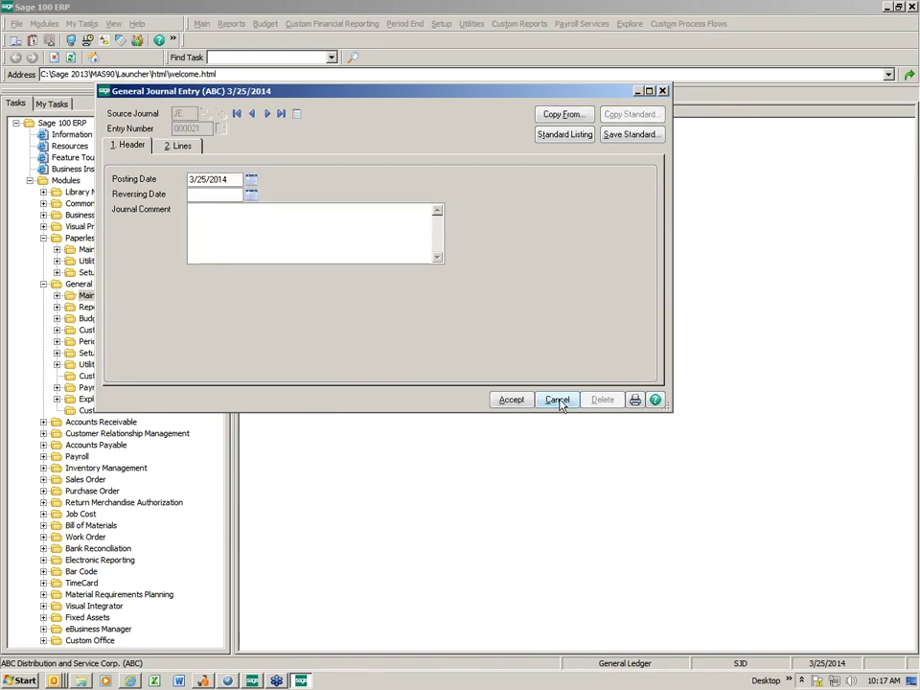
text(Reclas)
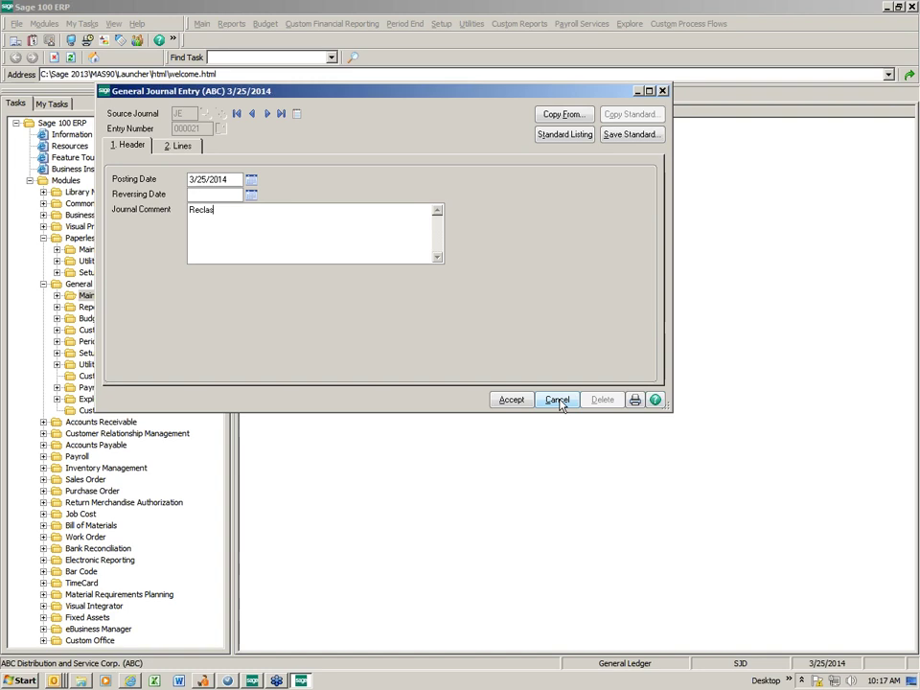
text(s expense to correct acct)
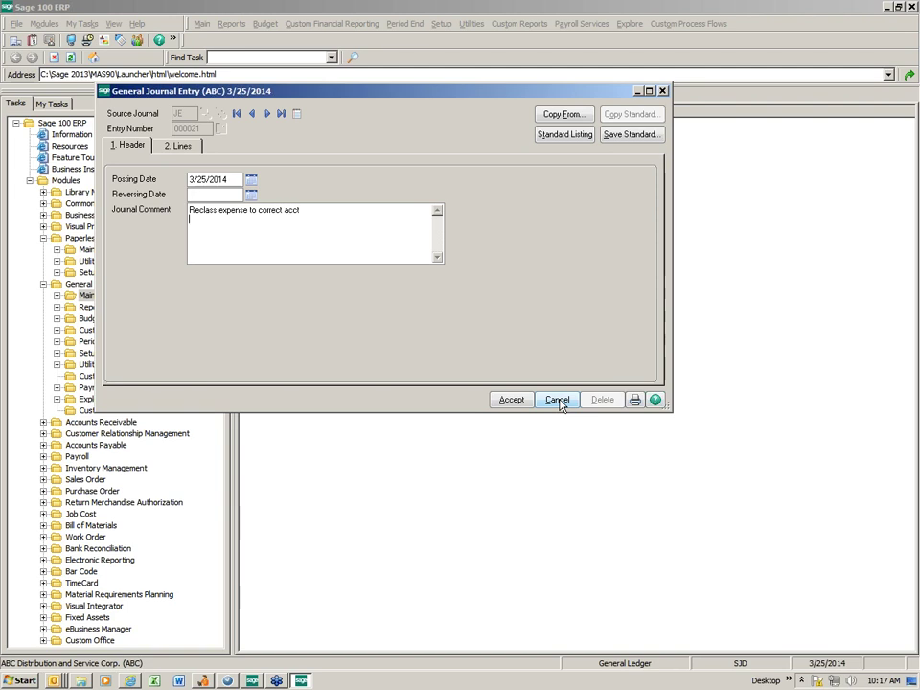
click(180, 148)
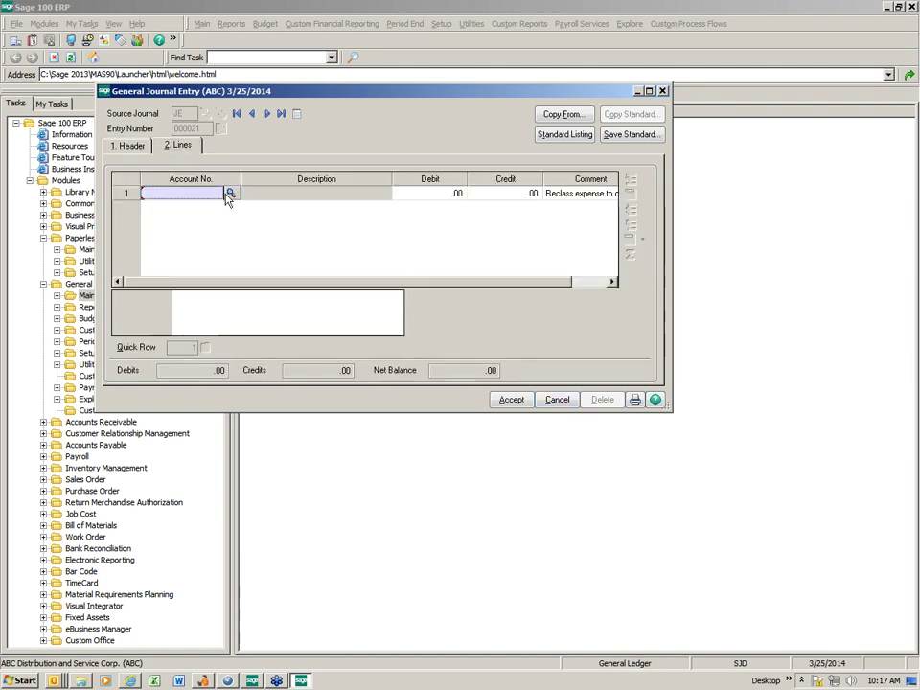
Debit 100.00 to account 630-01-00 Insurance on line 1.
text(6)
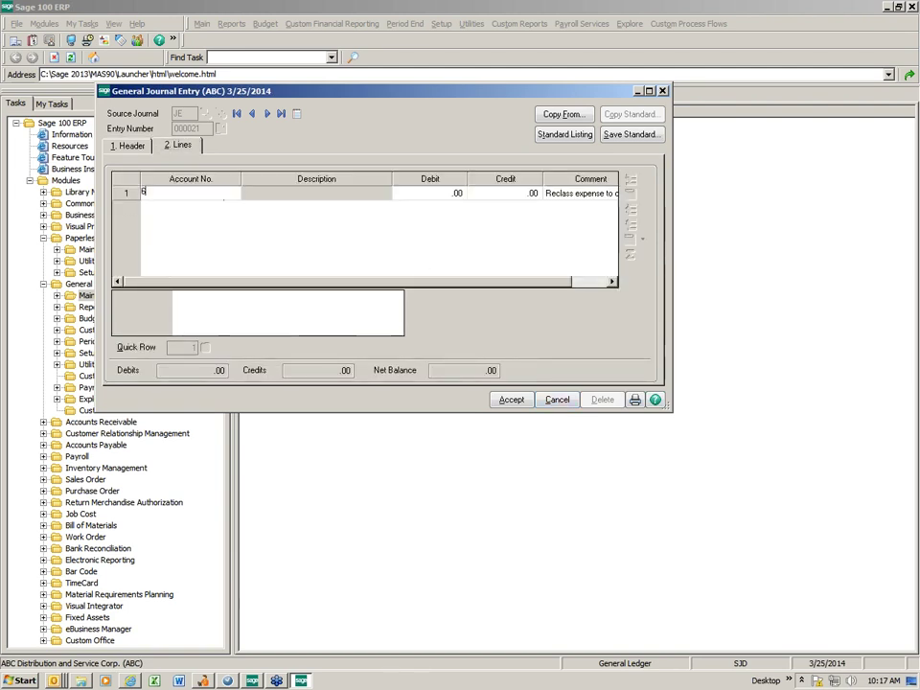
click(230, 194)
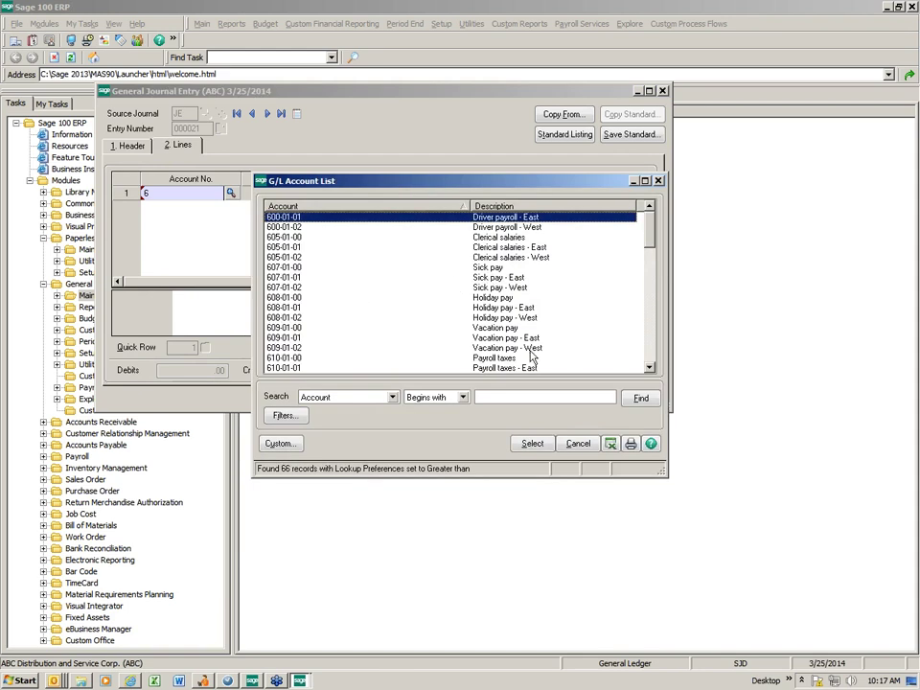
scroll(517, 346, down, 4)
double_click(496, 330)
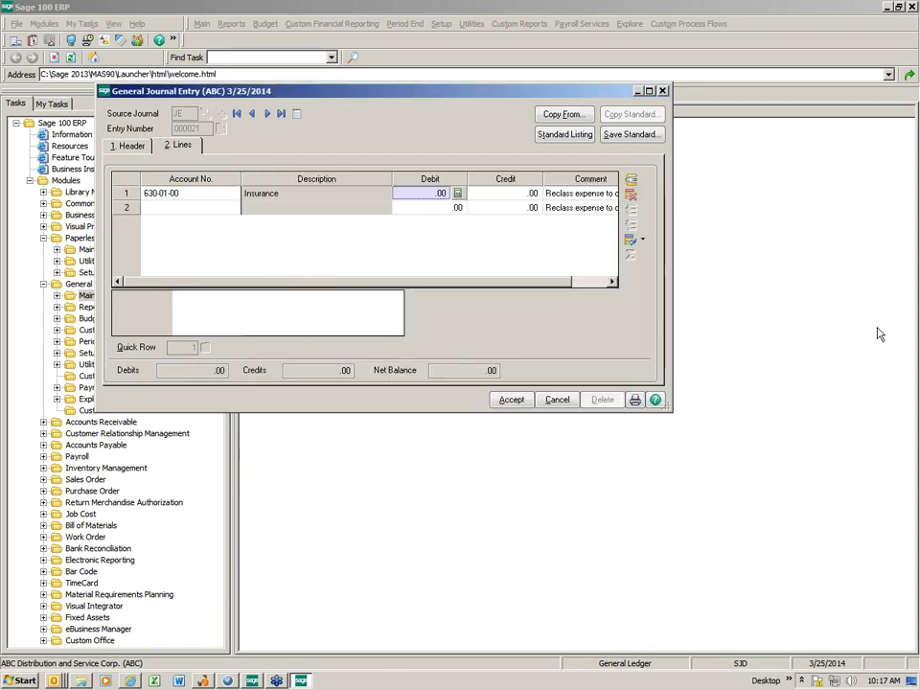
text(100.00)
key(Tab)
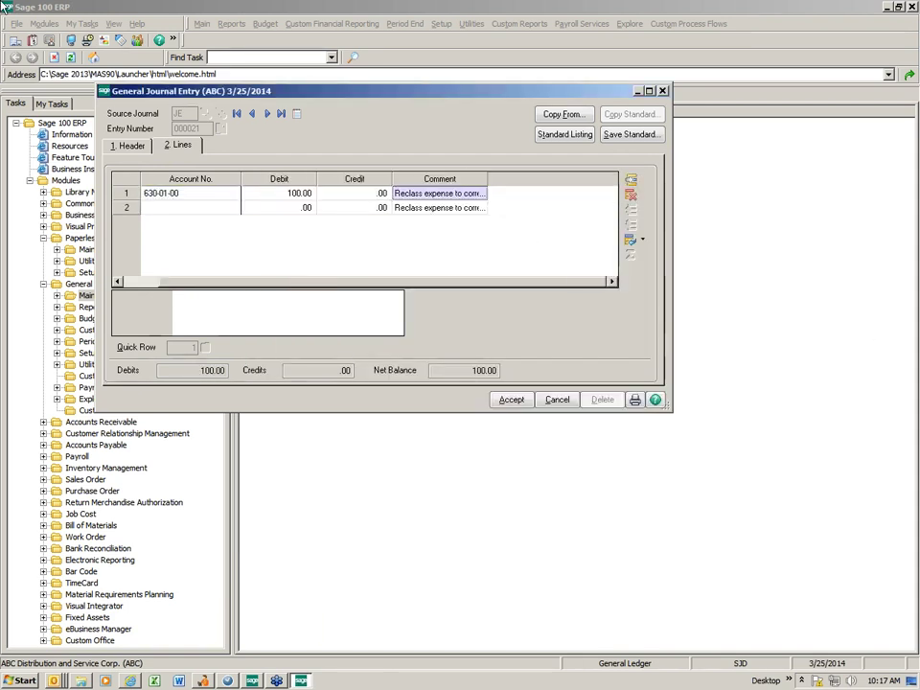
key(Tab)
Credit 100.00 to 630-01-02 Insurance - West, accept the entry, and close General Journal Entry.
text(63)
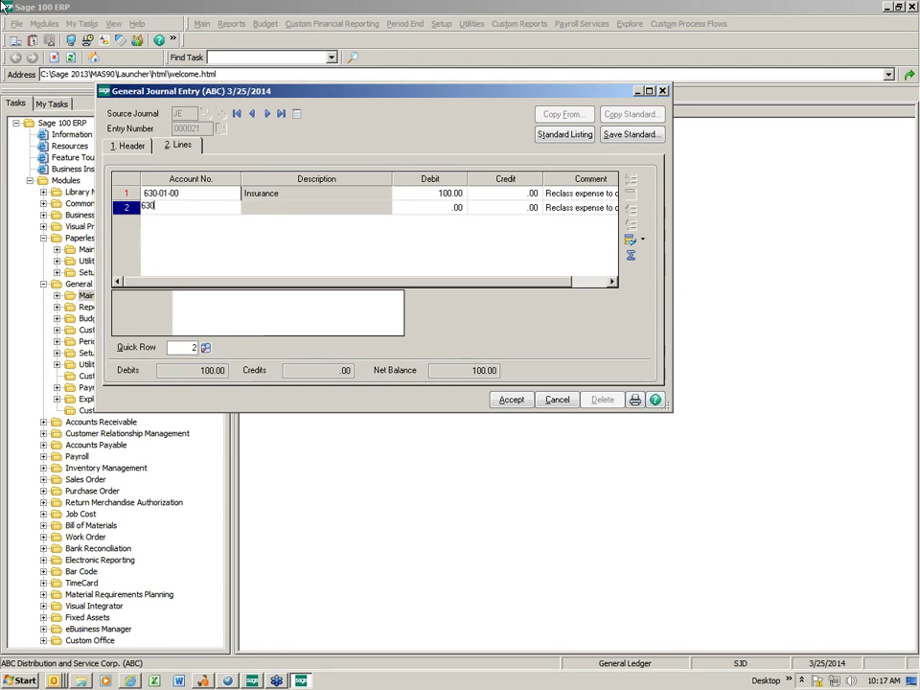
key(Tab)
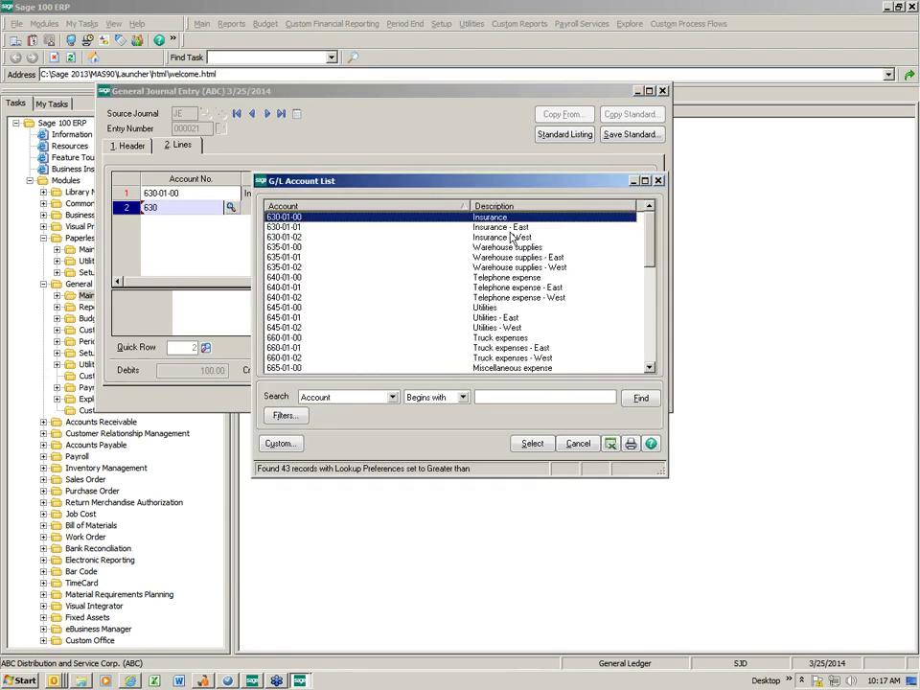
double_click(450, 237)
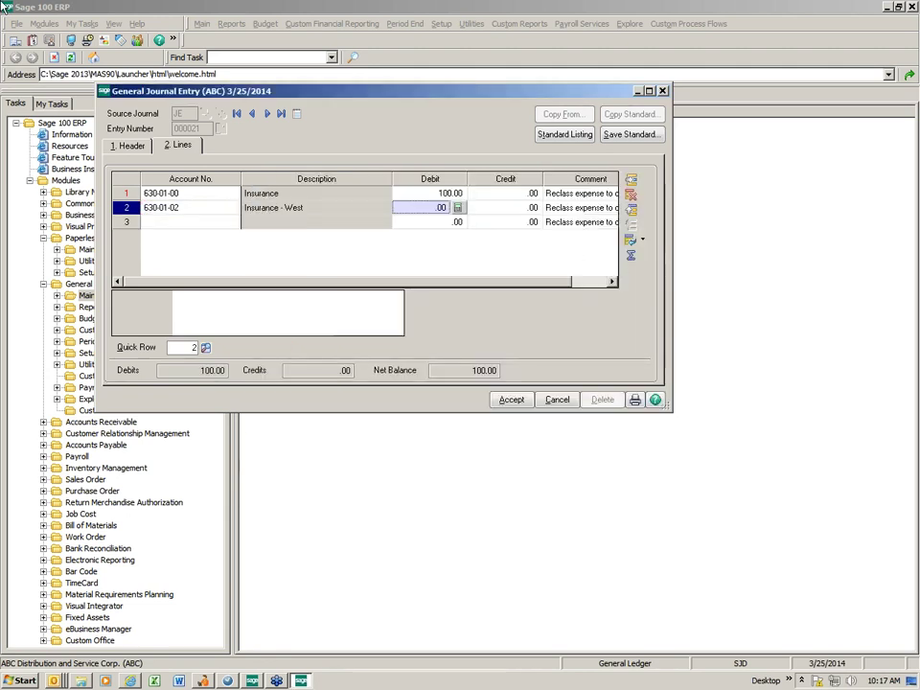
key(Tab)
text(100)
key(Tab)
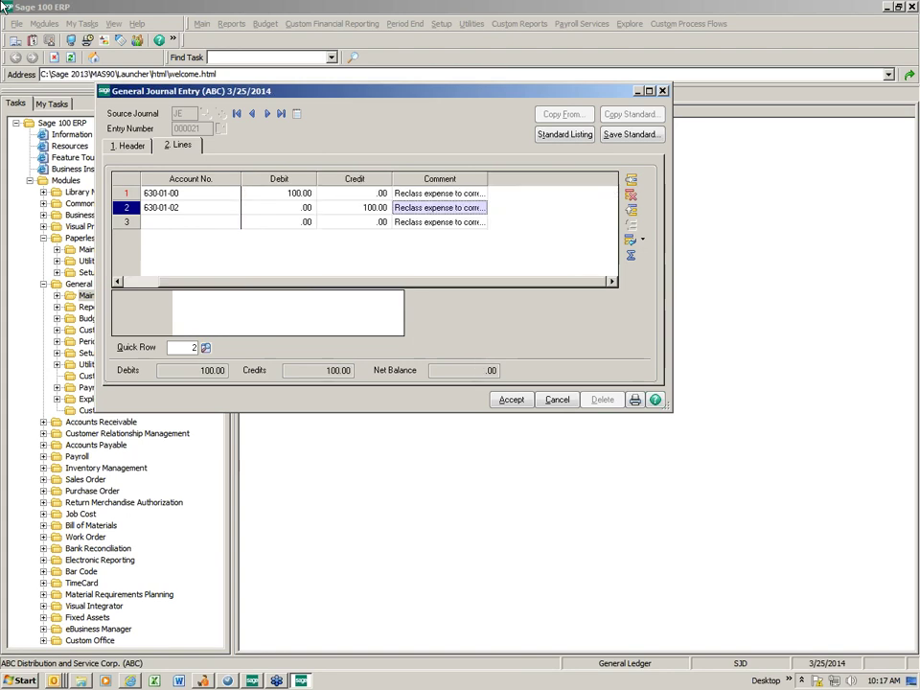
key(Tab)
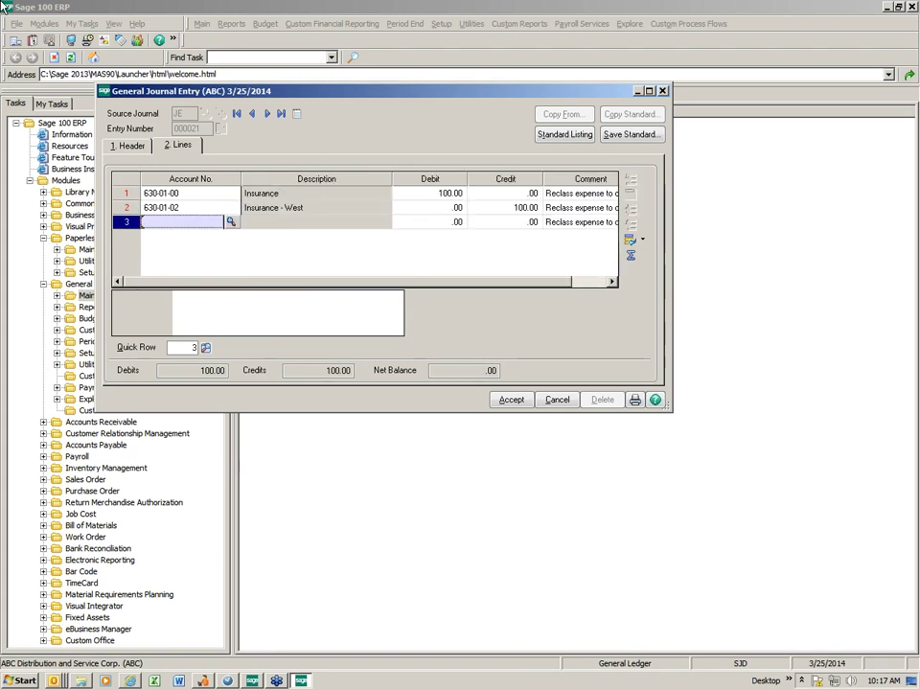
click(511, 399)
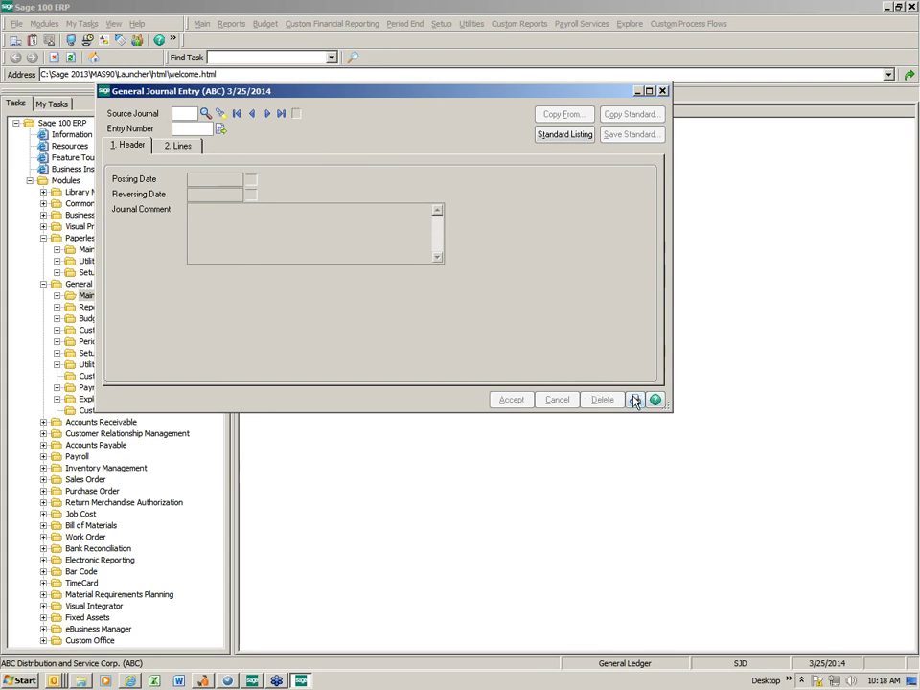
click(661, 92)
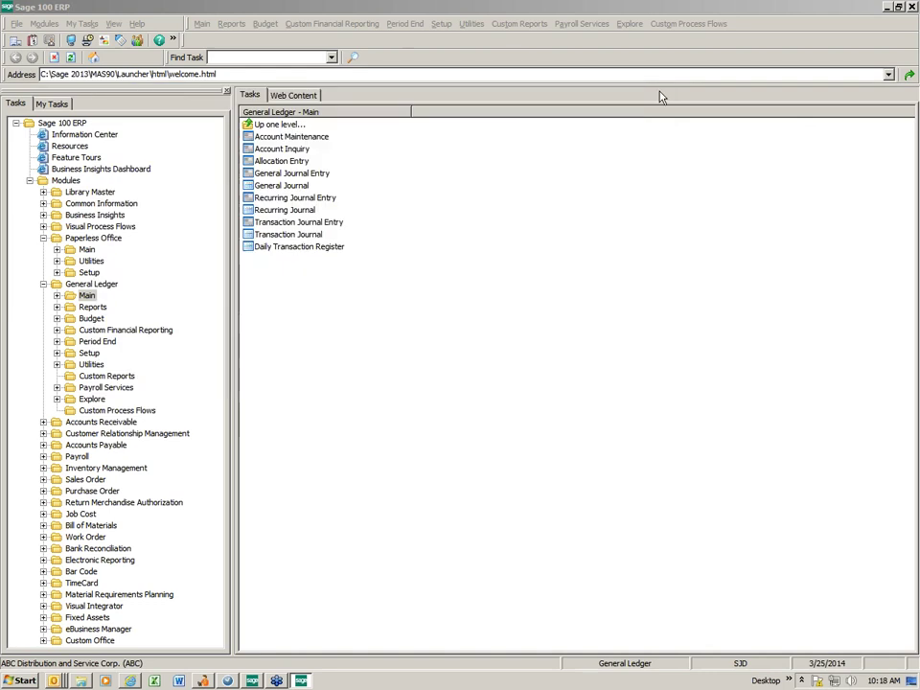
Print the General Journal report from General Ledger Main tasks.
click(274, 188)
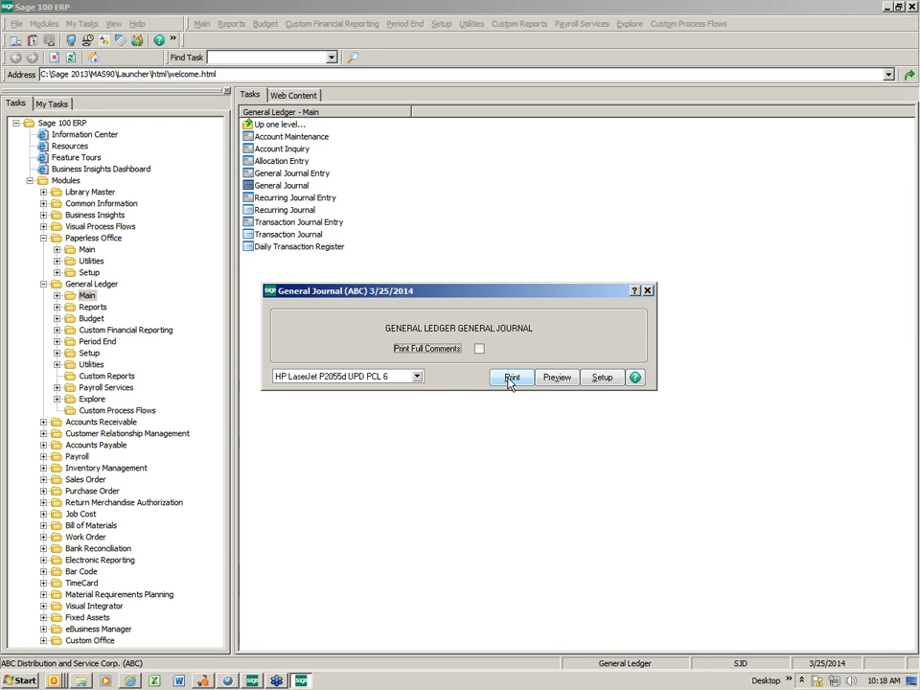
click(508, 380)
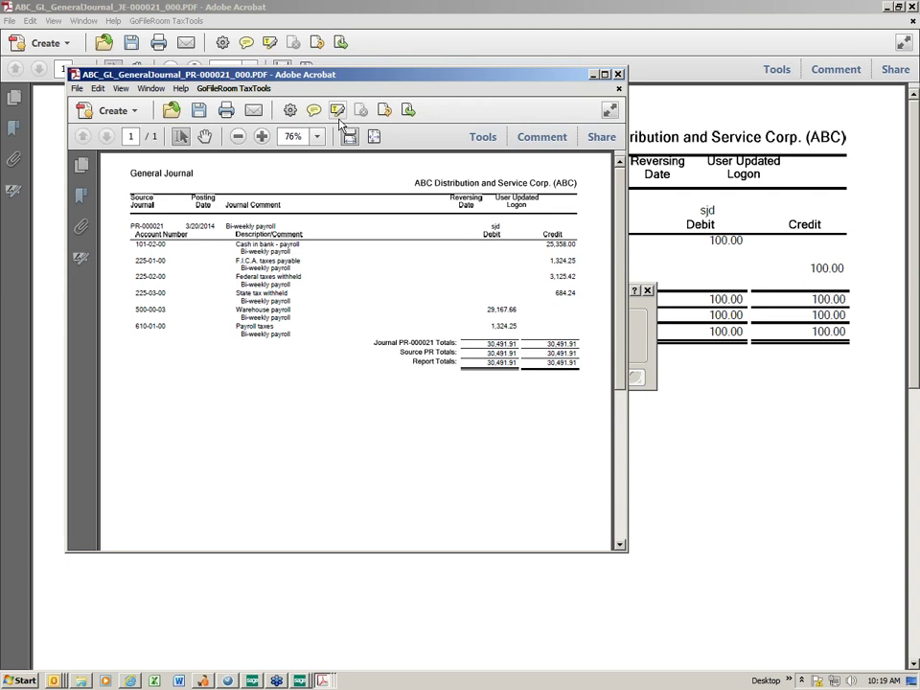
Close the PR-000021, JE-000021, JE-000020 and JE-000019 journal PDFs in Acrobat.
click(618, 74)
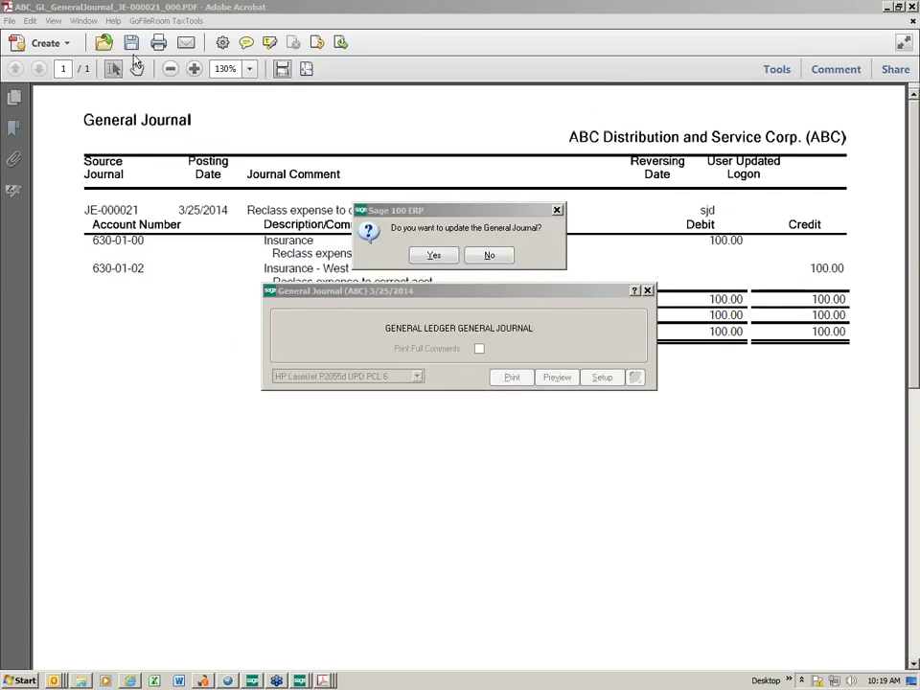
click(912, 6)
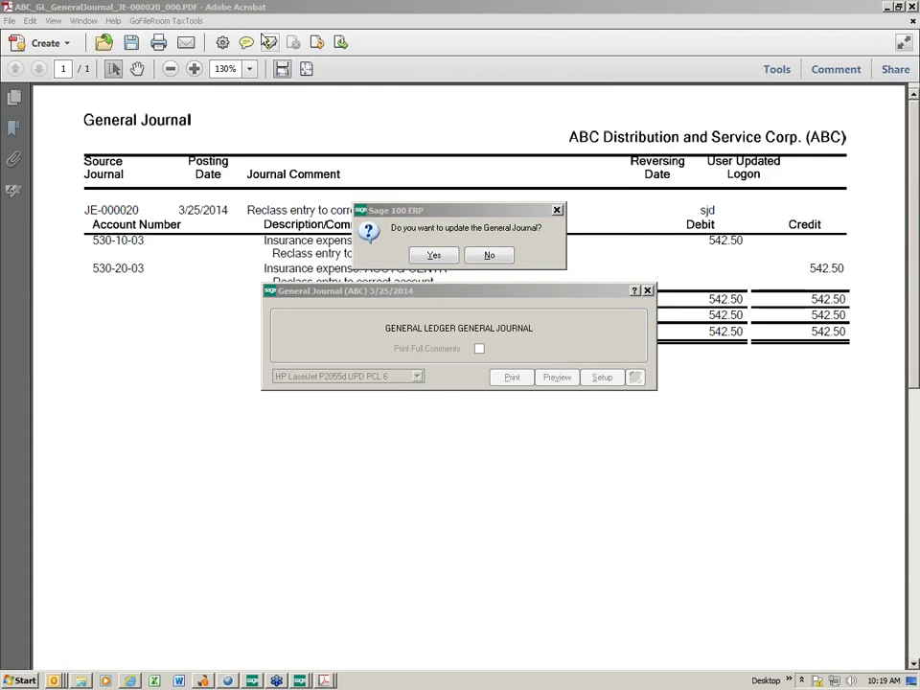
click(911, 7)
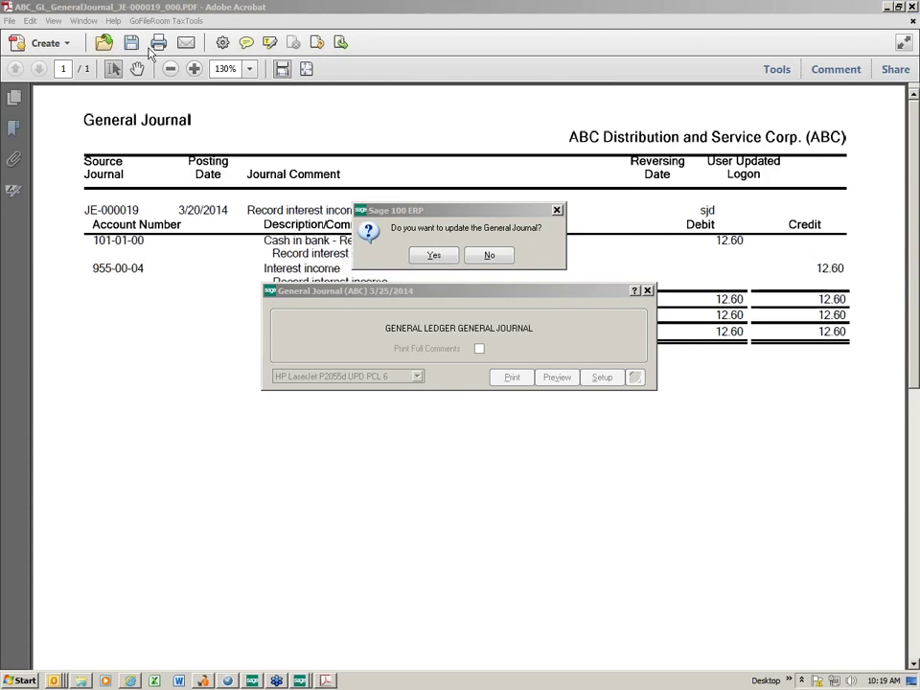
click(911, 6)
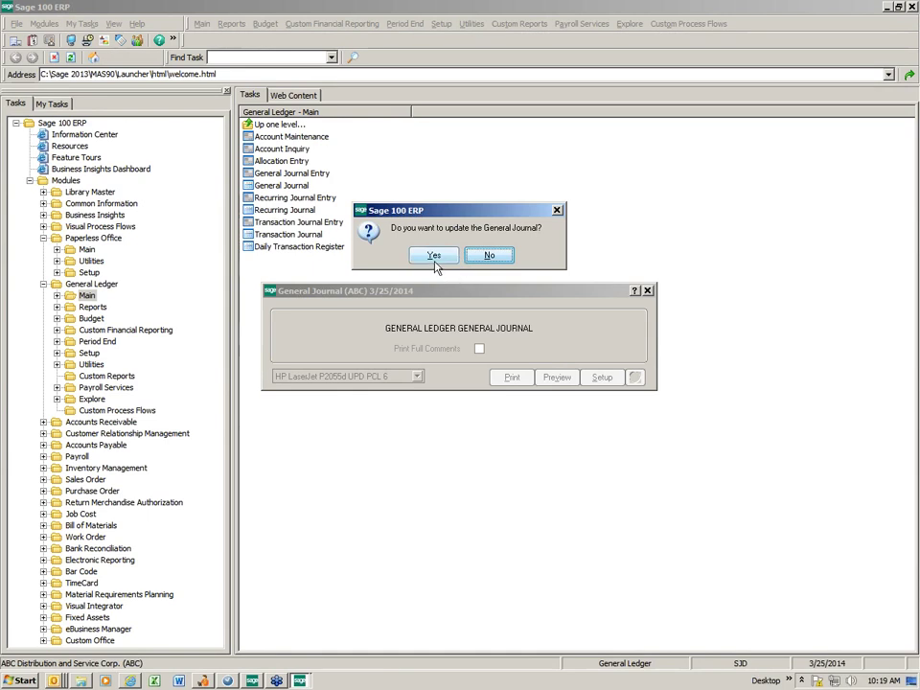
Confirm the General Journal update and launch the Paperless Office Journal and Register Viewer.
click(434, 256)
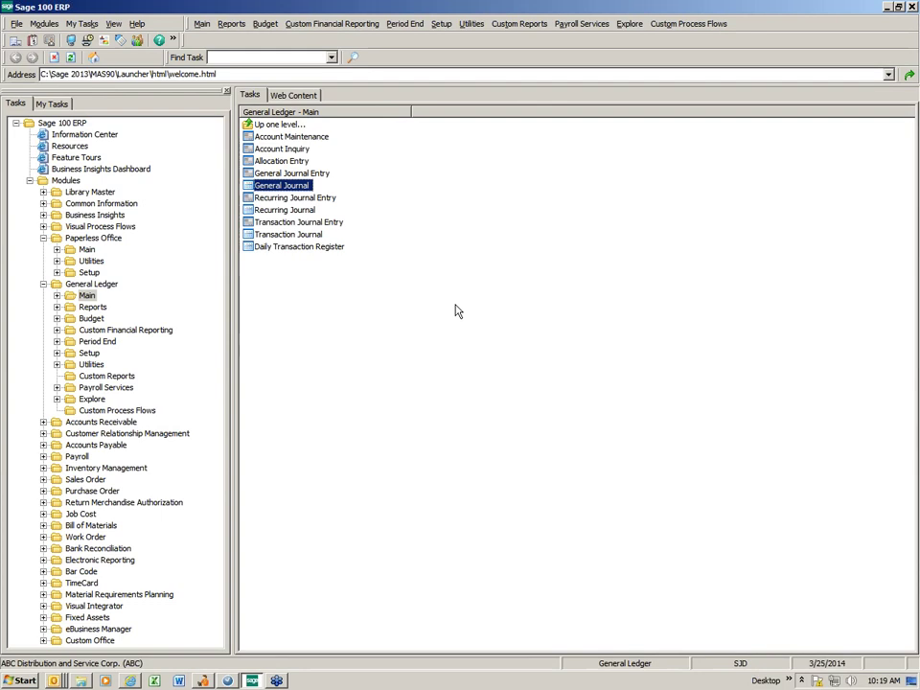
click(57, 250)
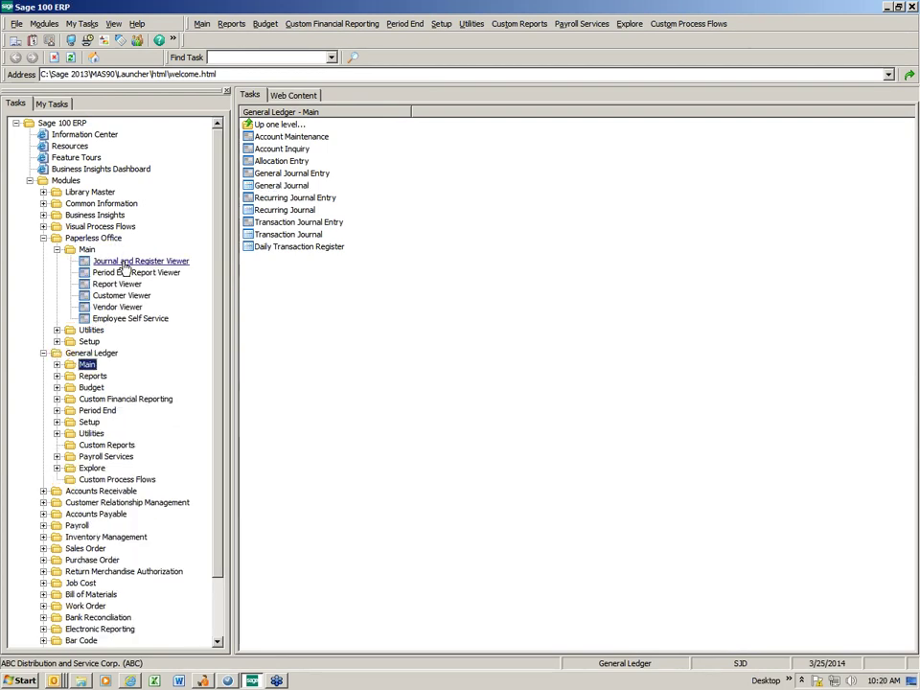
click(128, 263)
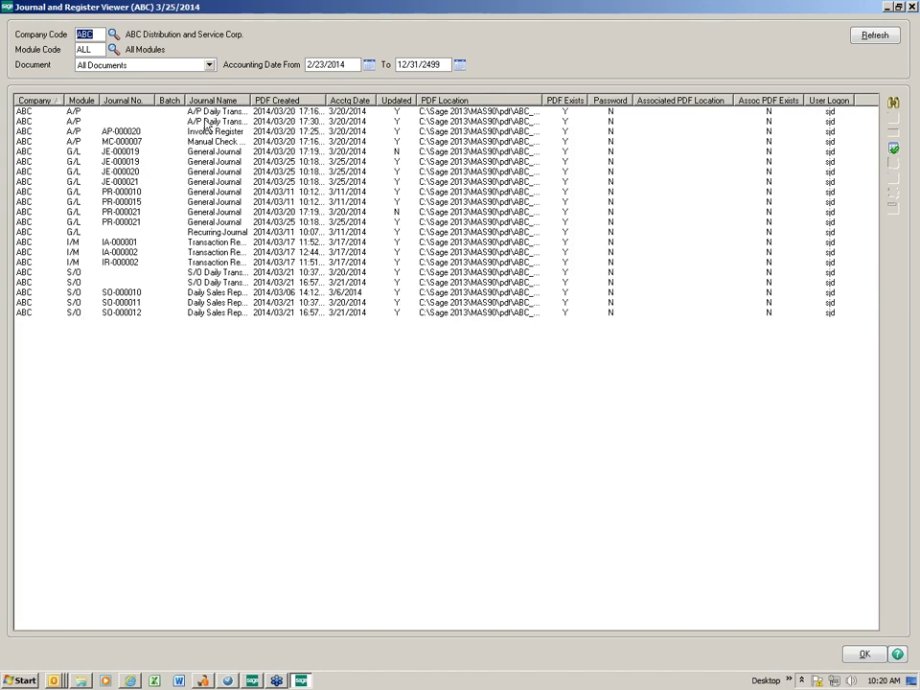
Filter the viewer to module G/L, refresh, and view then close the JE-000019 PDF.
click(87, 49)
key(F2)
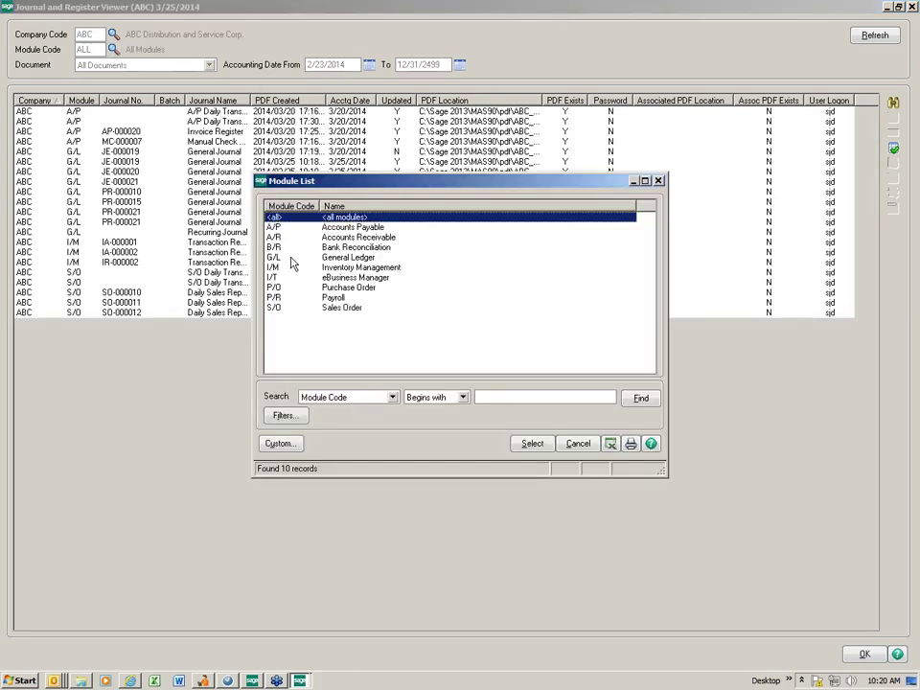
double_click(289, 257)
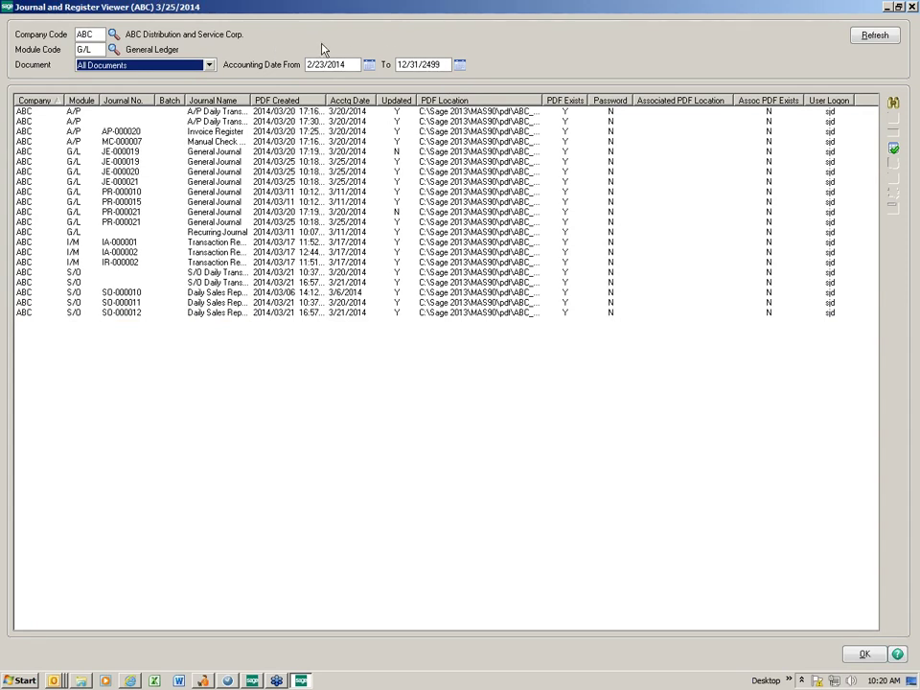
click(872, 36)
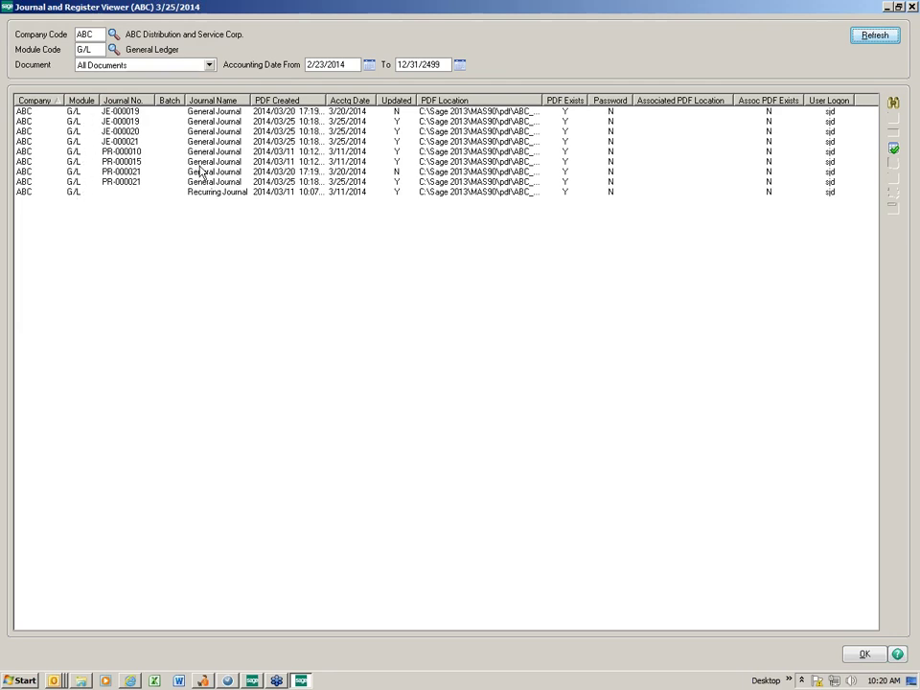
double_click(128, 122)
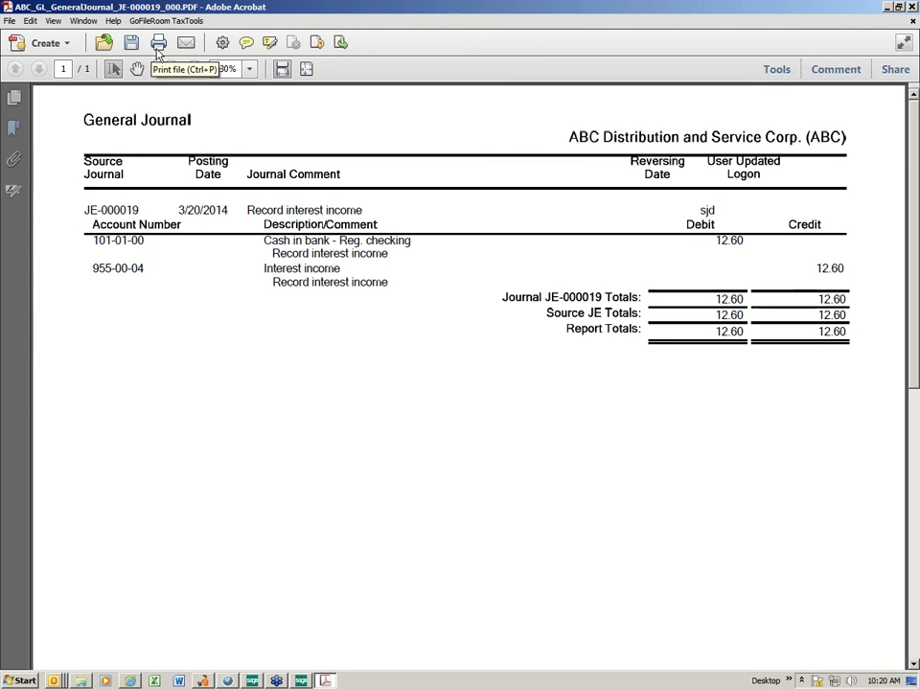
click(911, 7)
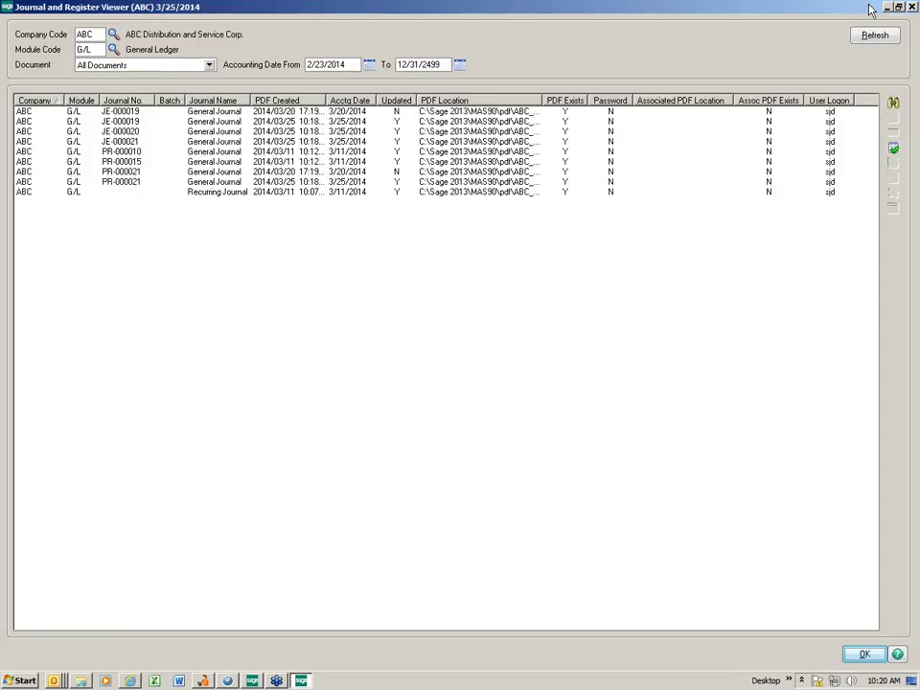
Close the Journal and Register Viewer and open Invoice Data Entry under Accounts Payable > Main.
click(911, 7)
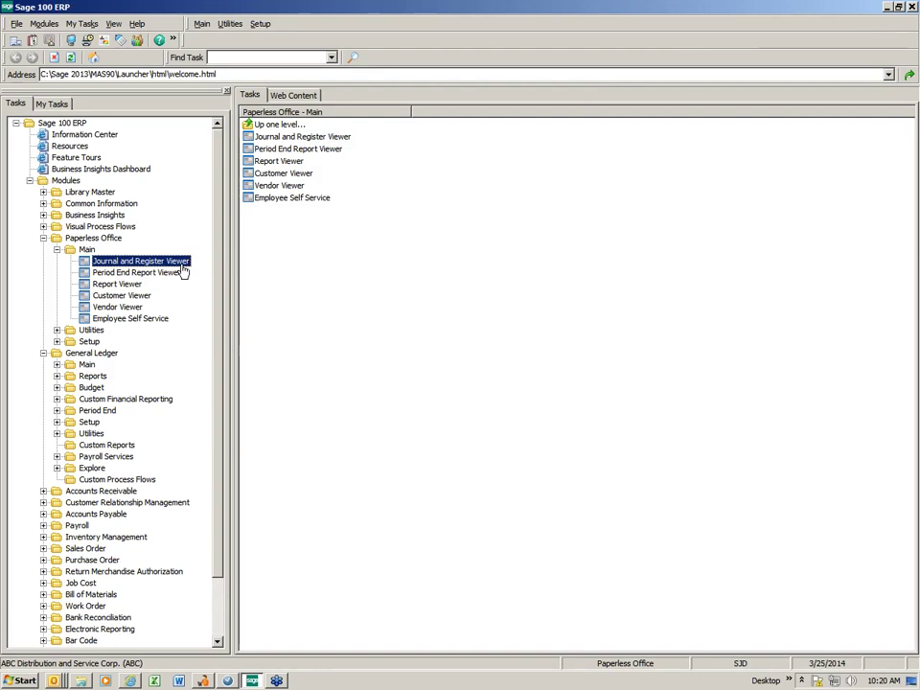
click(56, 250)
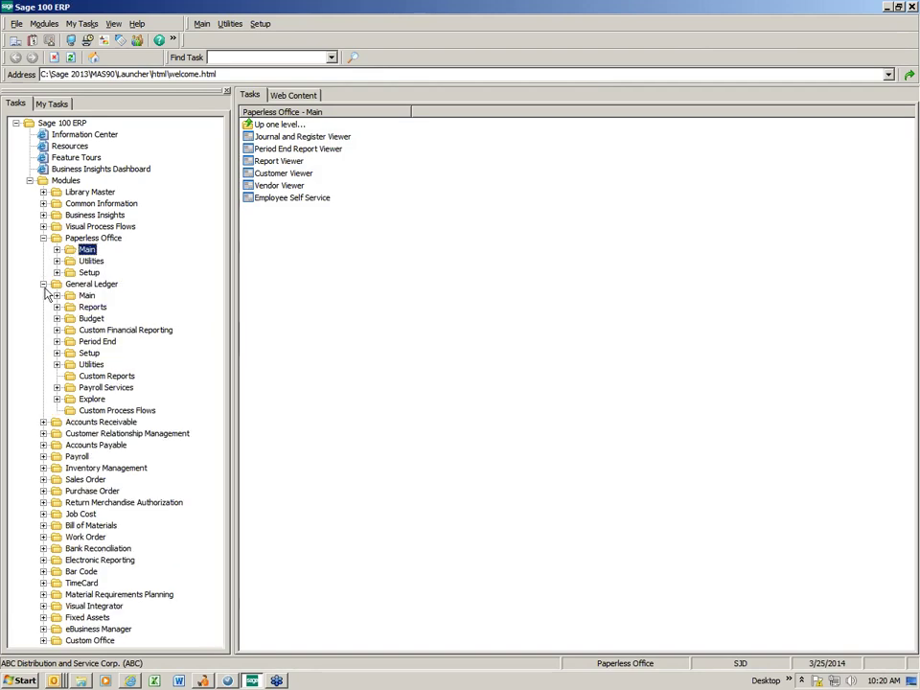
click(43, 285)
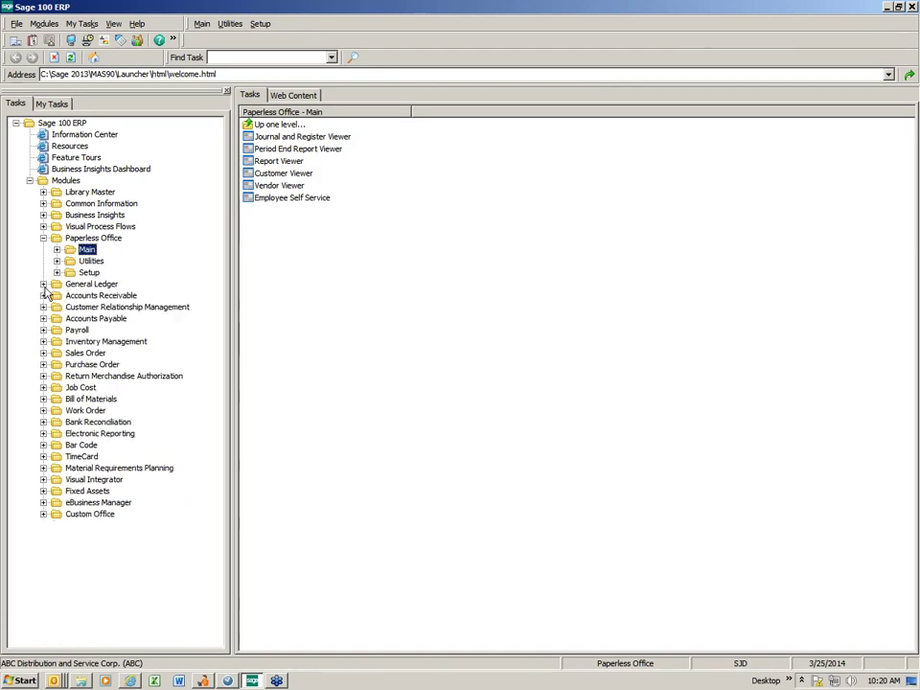
click(96, 320)
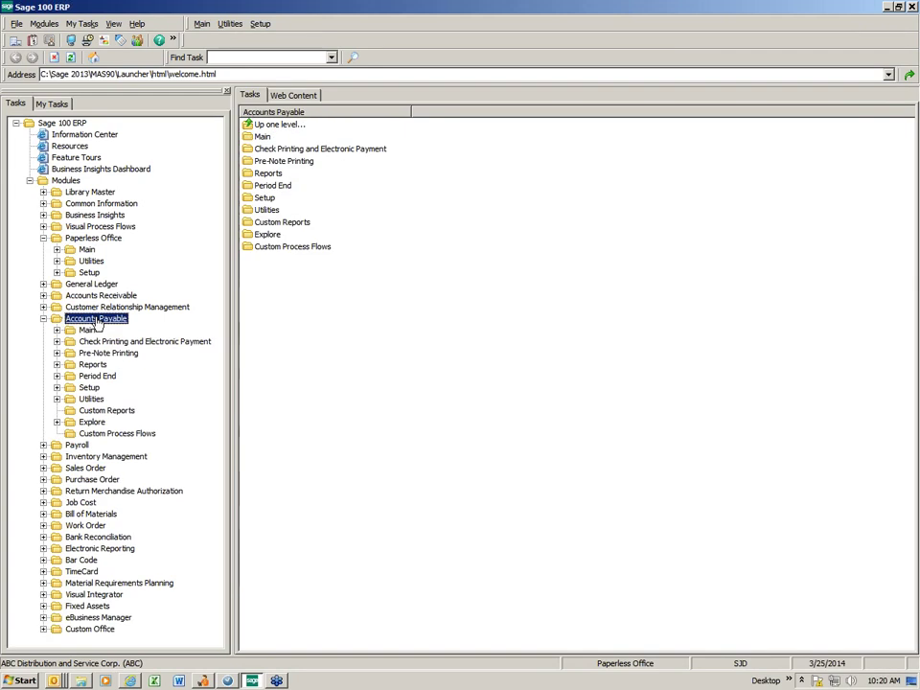
click(88, 329)
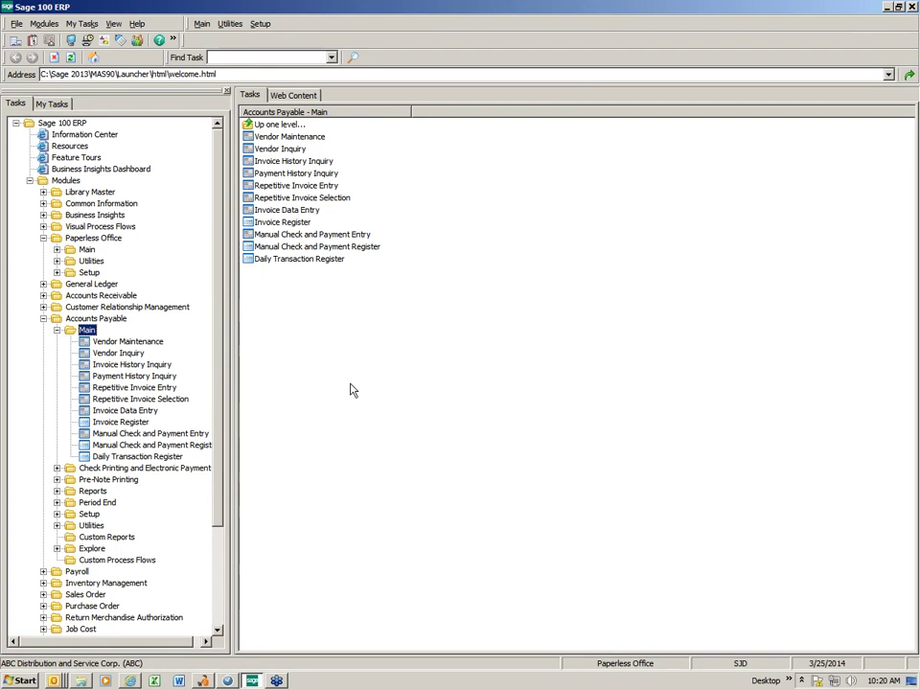
click(285, 213)
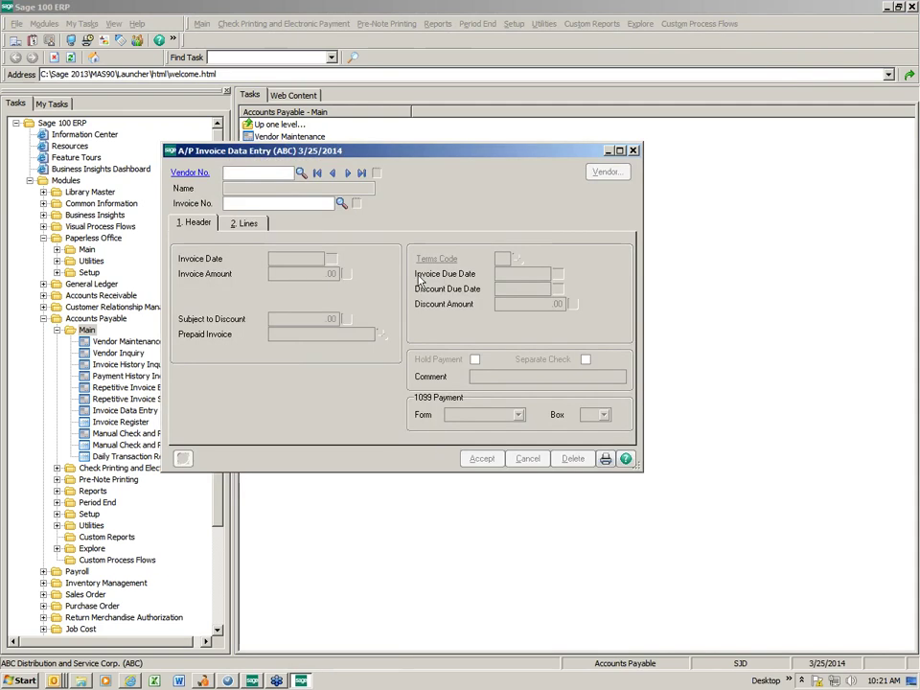
Enter invoice 4567 for vendor 01-CONT, Container Corporation Of Usa, for 500.00.
click(301, 172)
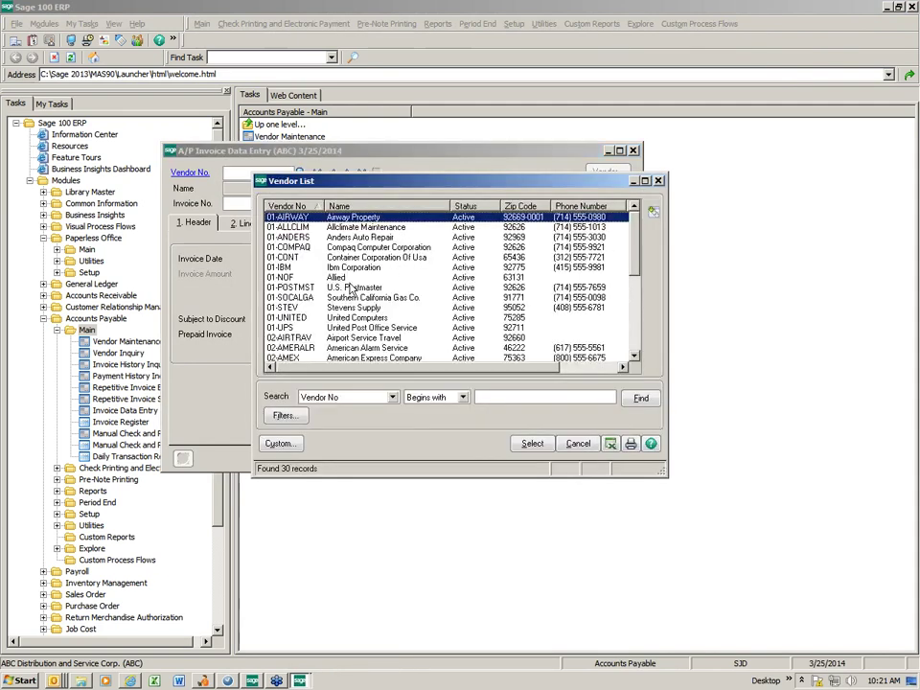
double_click(315, 255)
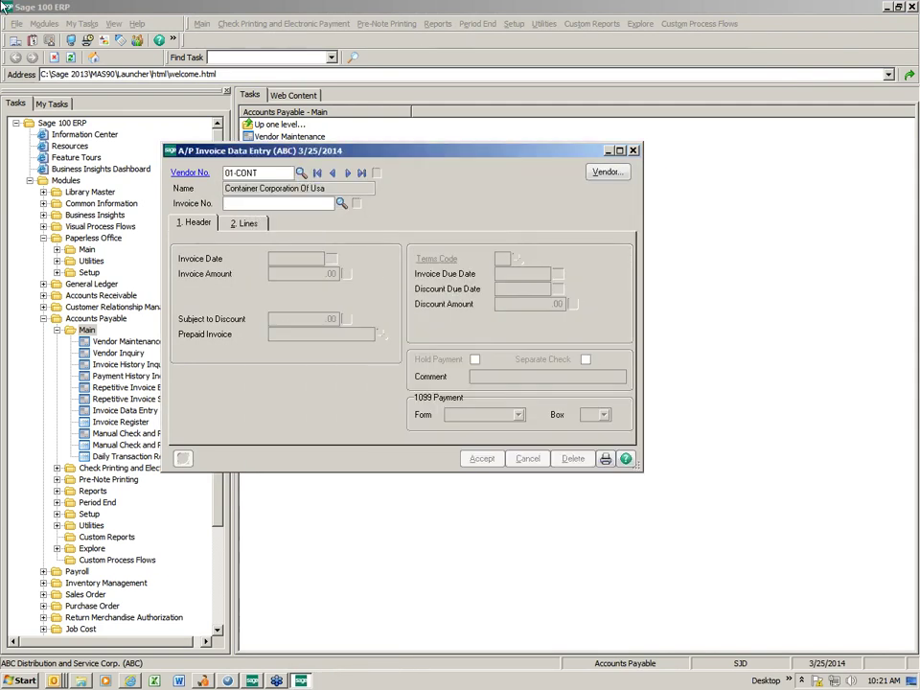
text(4567)
key(Tab)
key(Tab)
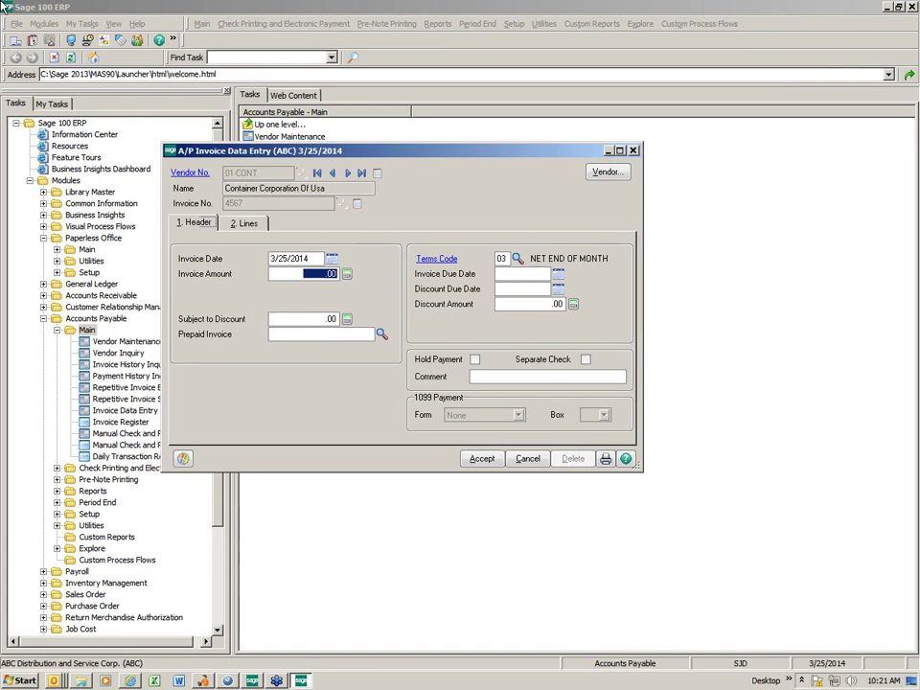
text(500.00)
key(Tab)
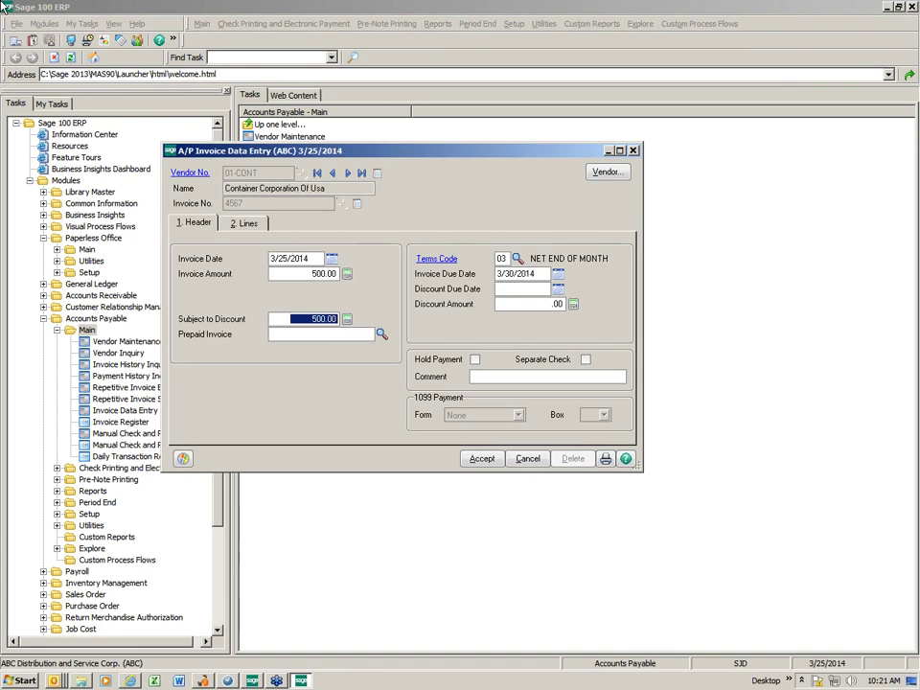
key(Tab)
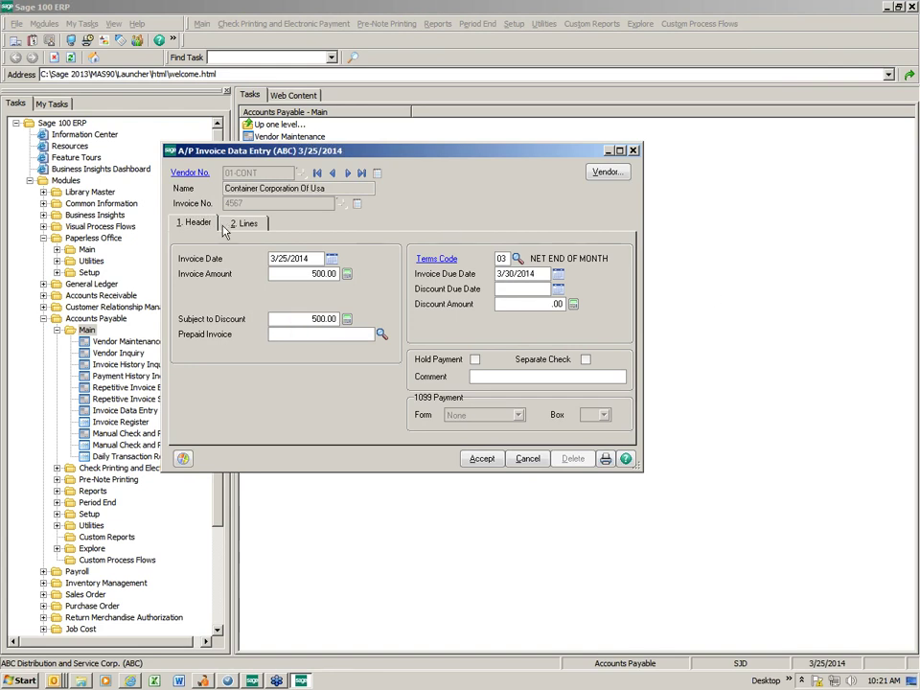
Accept the invoice on the distribution lines and bring up the invoice register for posting.
click(239, 223)
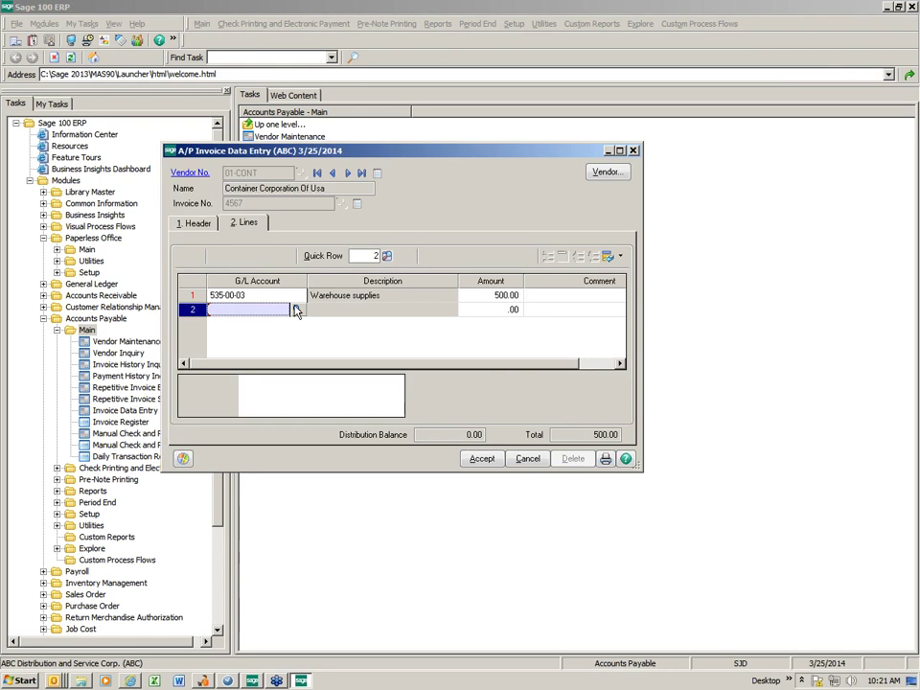
click(482, 461)
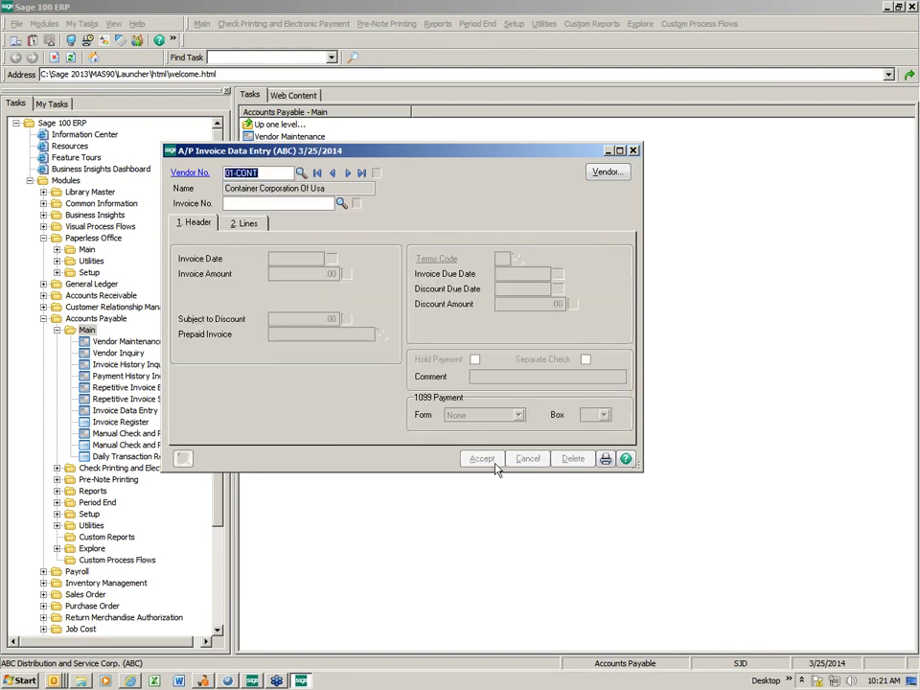
click(606, 459)
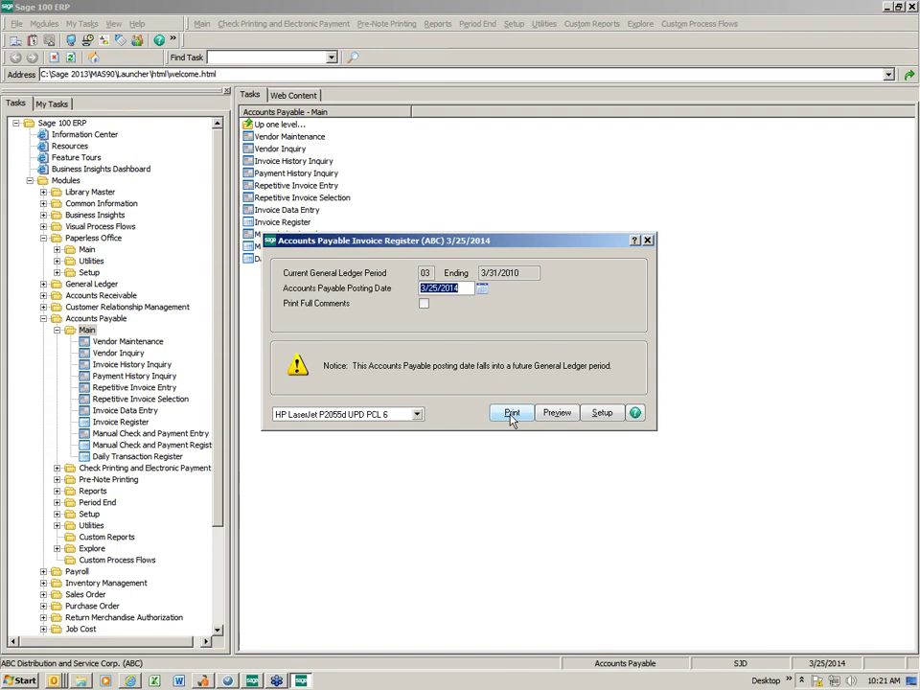
Print the Accounts Payable Invoice Register AP-000021 to PDF.
click(511, 417)
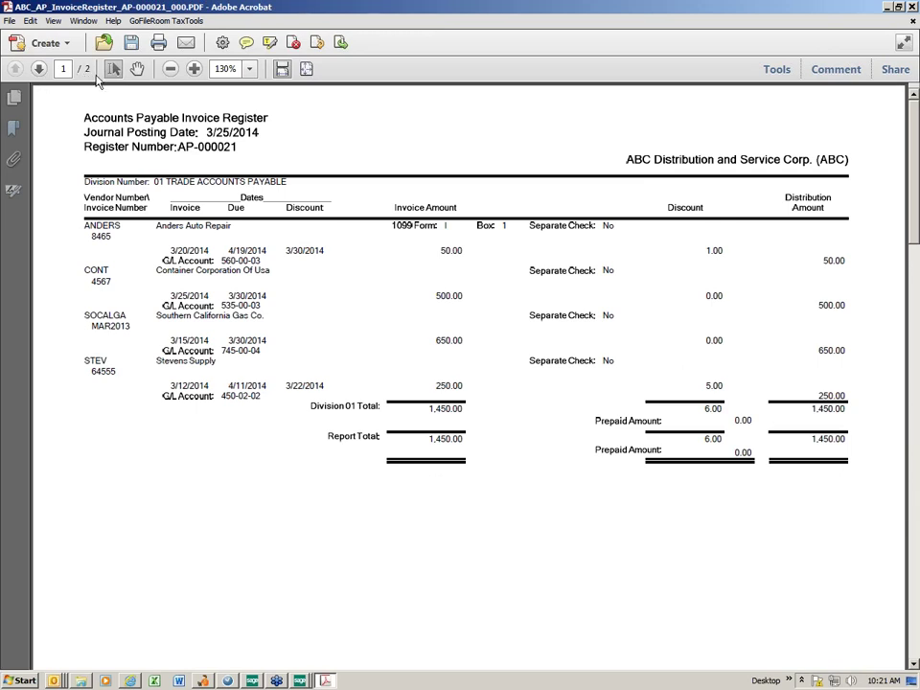
Go to page 2 to view the Recap By Division, balanced at 1,450.00.
click(40, 70)
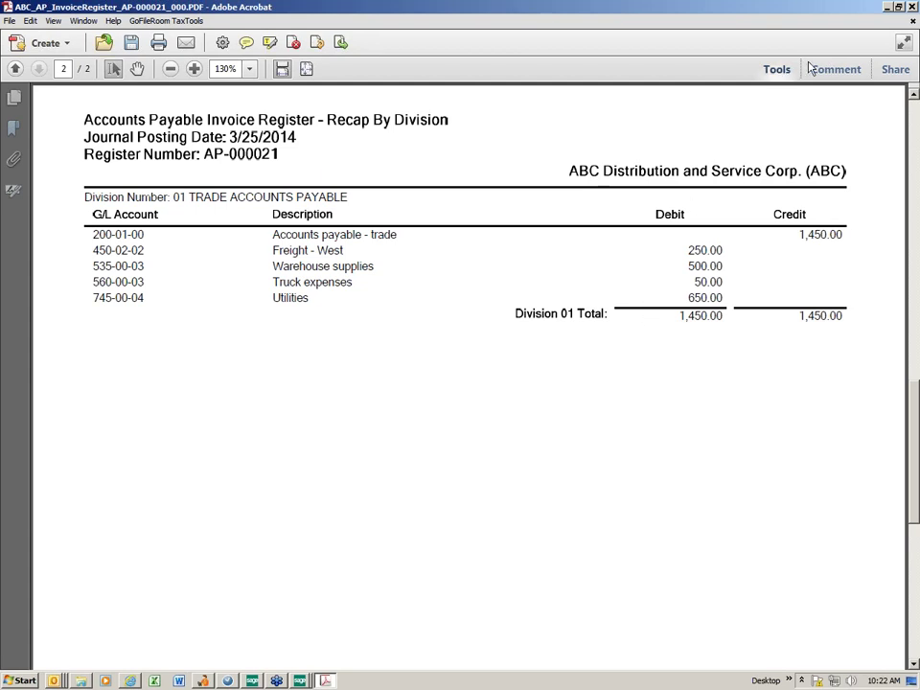
Update the invoice register, then print and update the 3/25/2014 Daily Transaction Register.
click(912, 7)
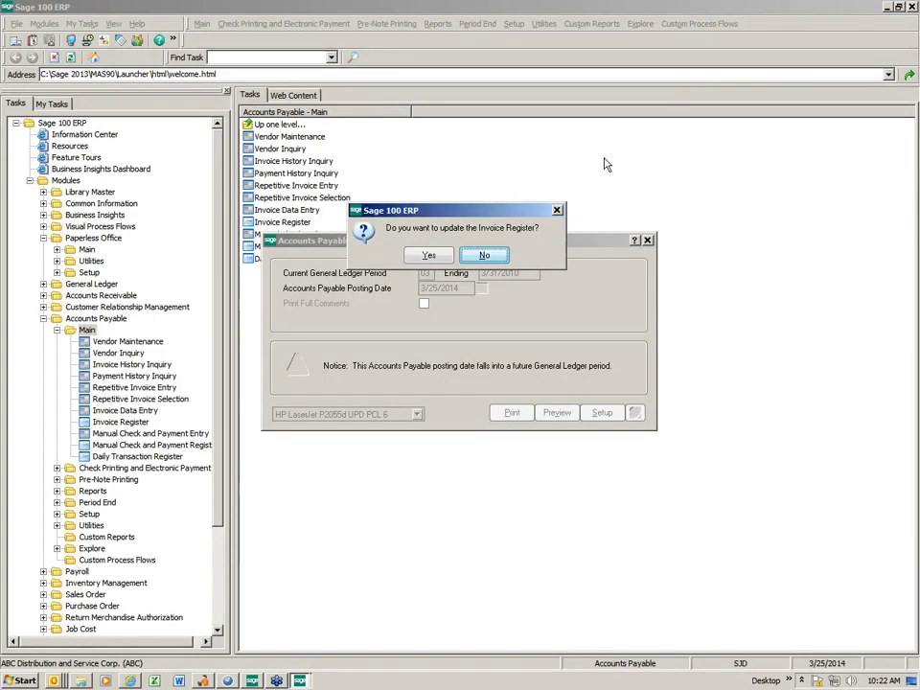
click(487, 255)
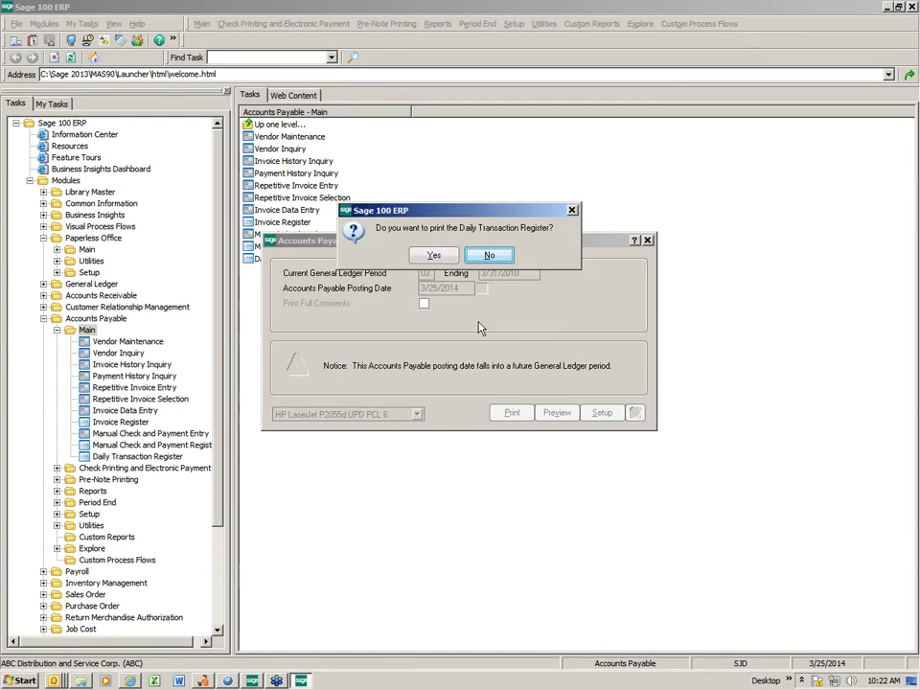
click(432, 257)
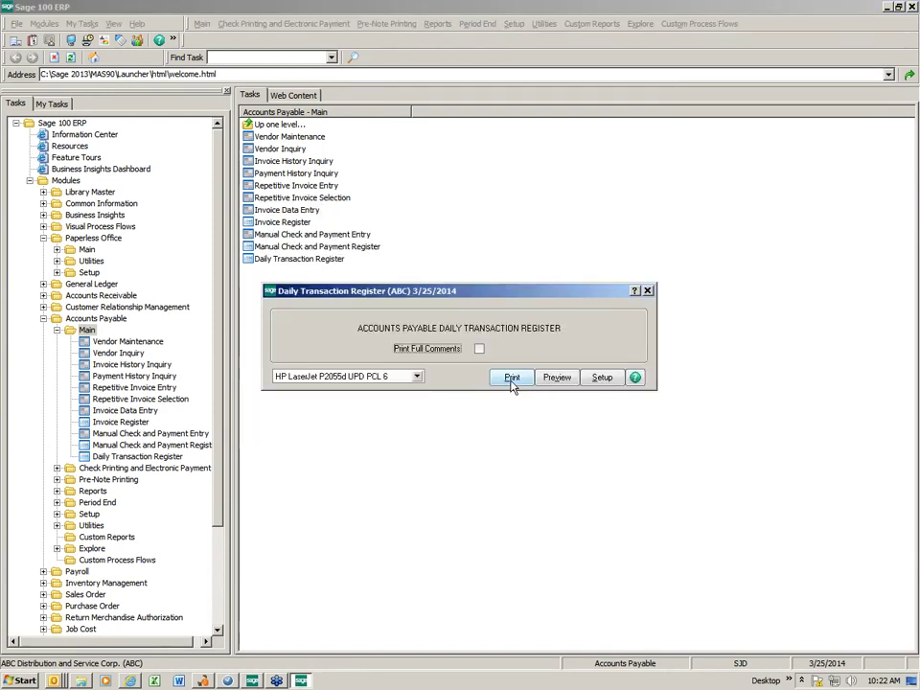
click(512, 378)
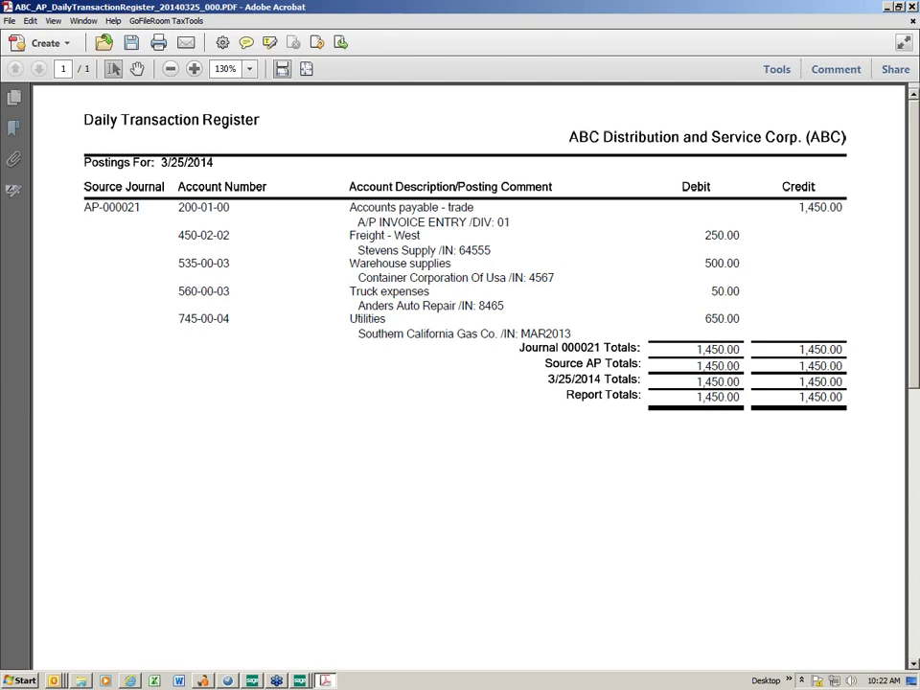
click(913, 8)
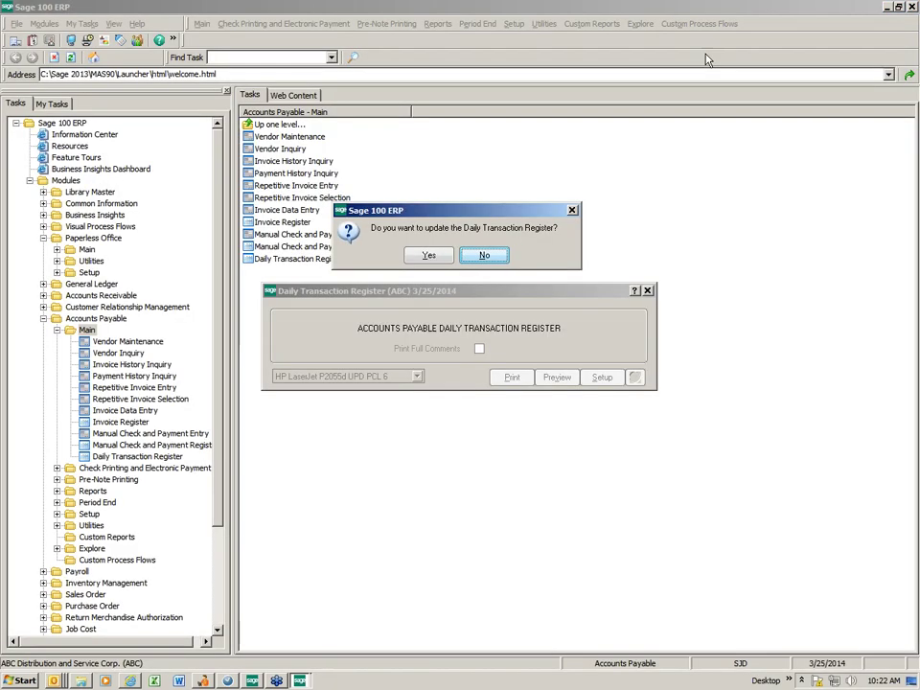
click(431, 256)
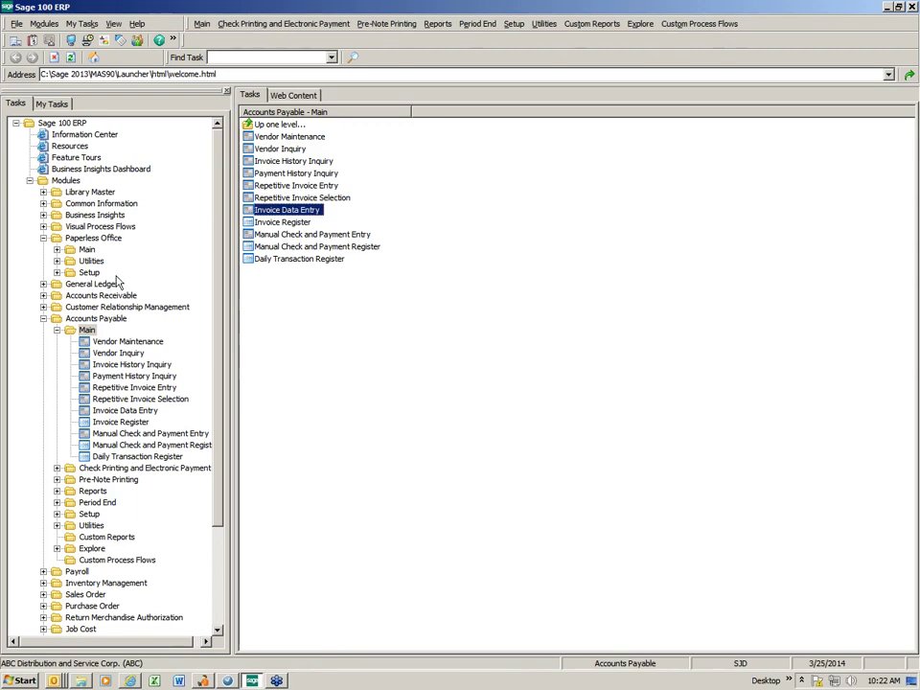
Open the Journal and Register Viewer filtered to the A/P module and select AP-000021.
click(86, 252)
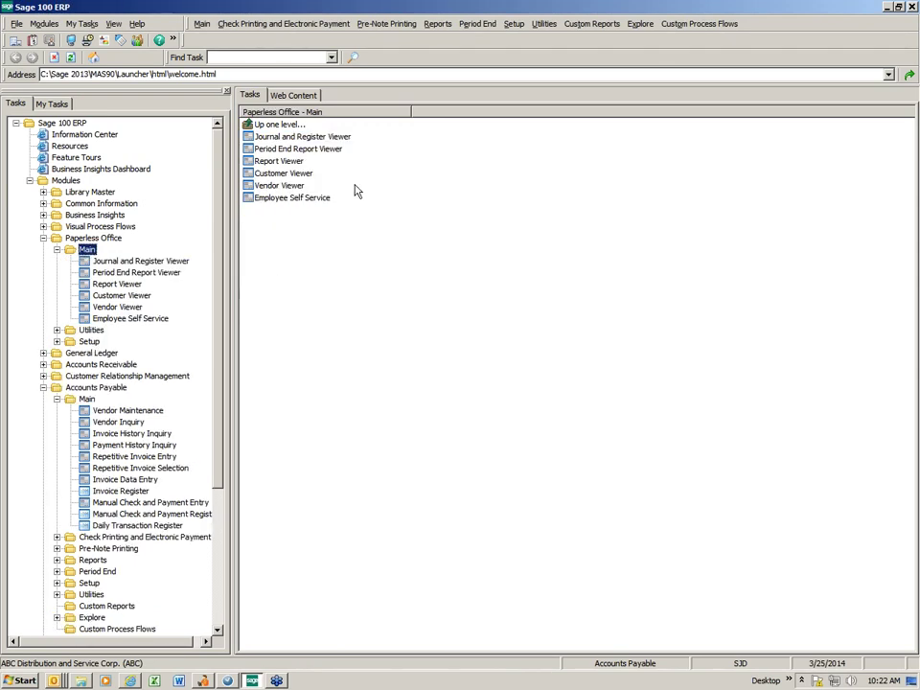
click(340, 139)
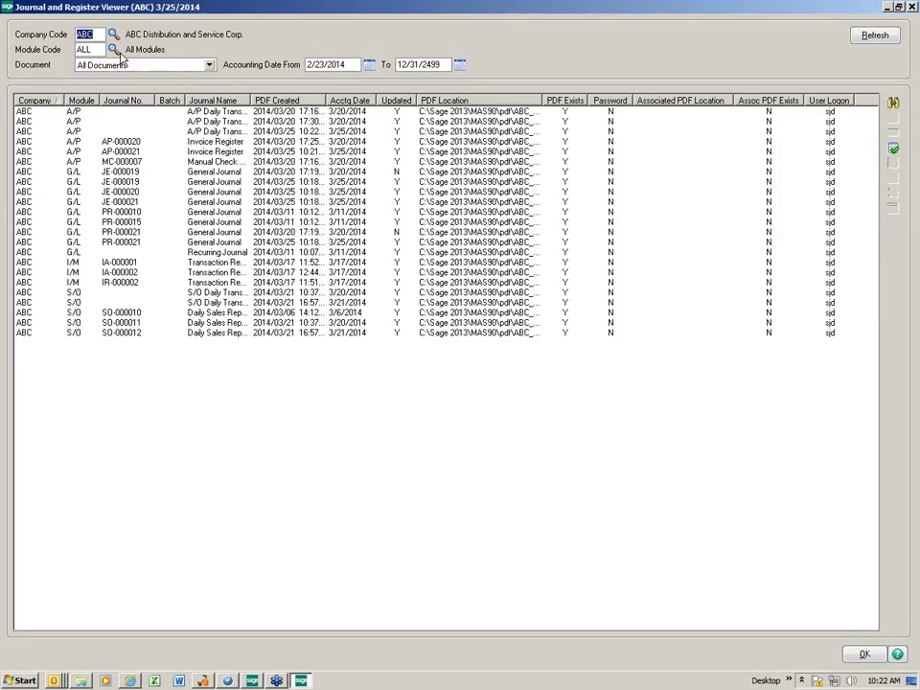
click(113, 49)
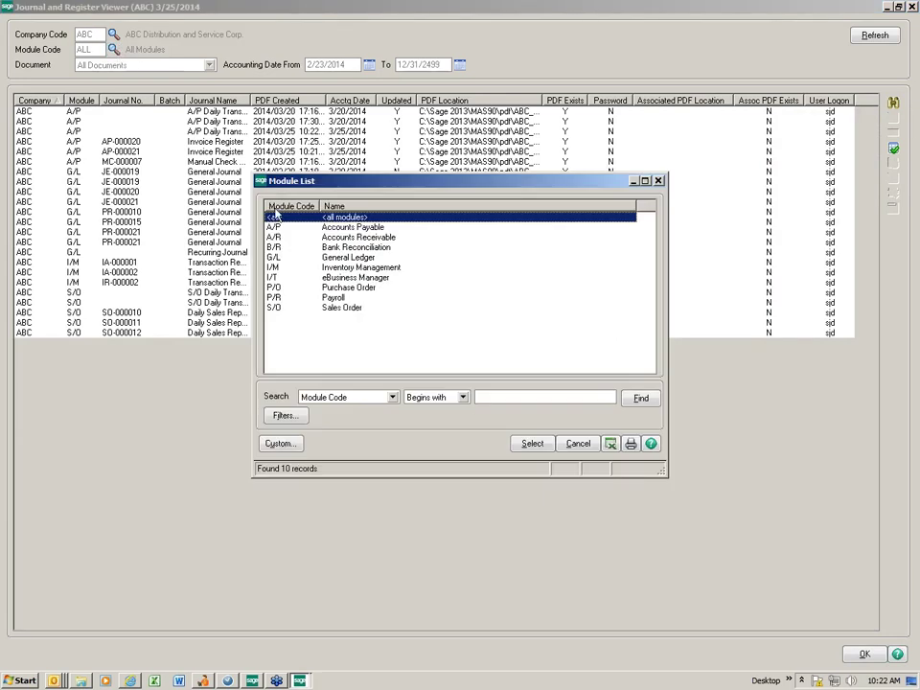
double_click(207, 168)
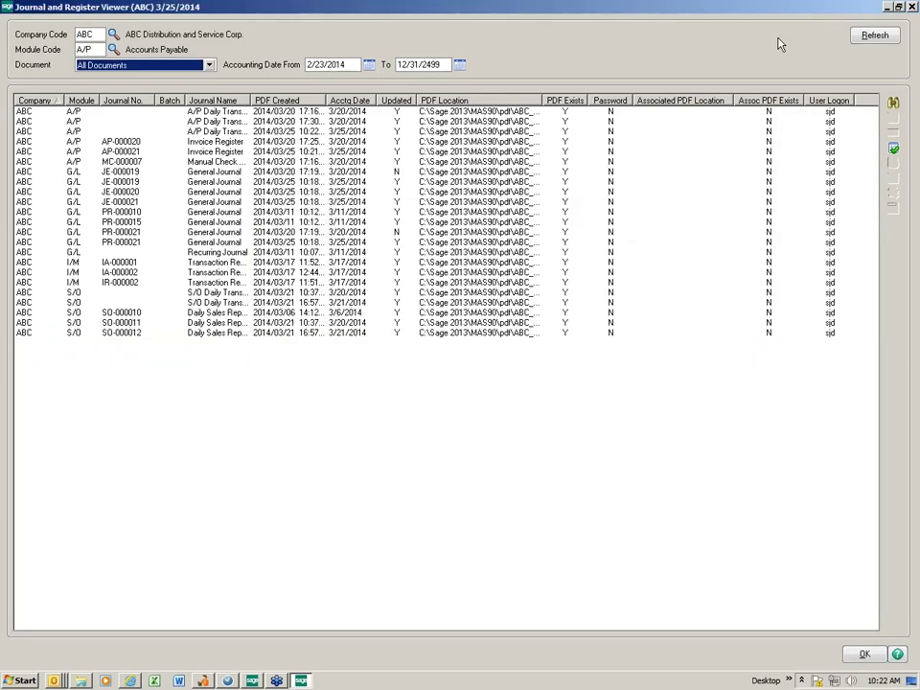
click(870, 37)
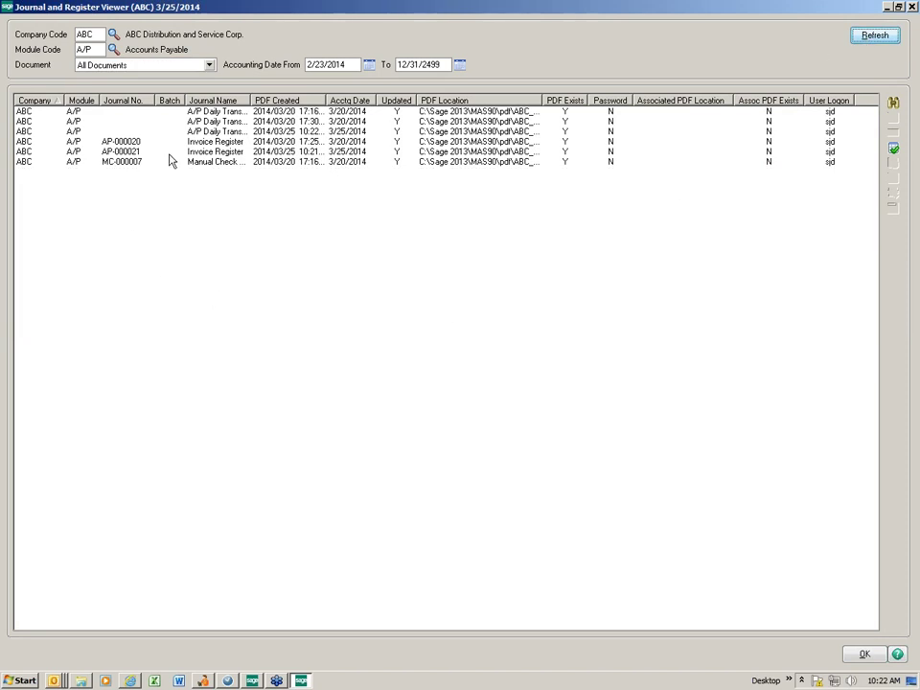
click(306, 151)
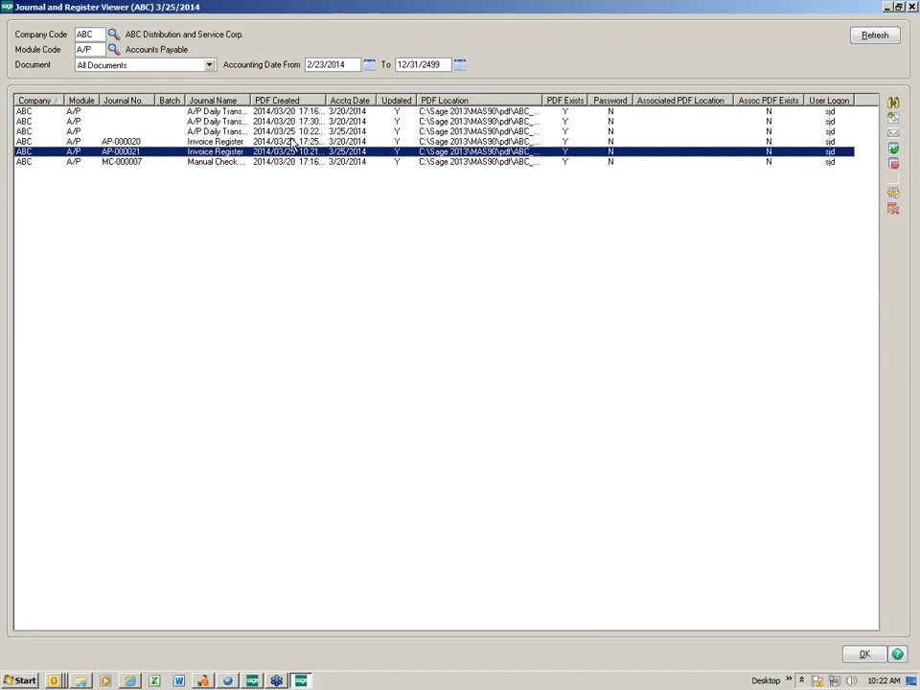
Sort the document list, open the AP-000021 register PDF, then close it and the viewer.
click(282, 100)
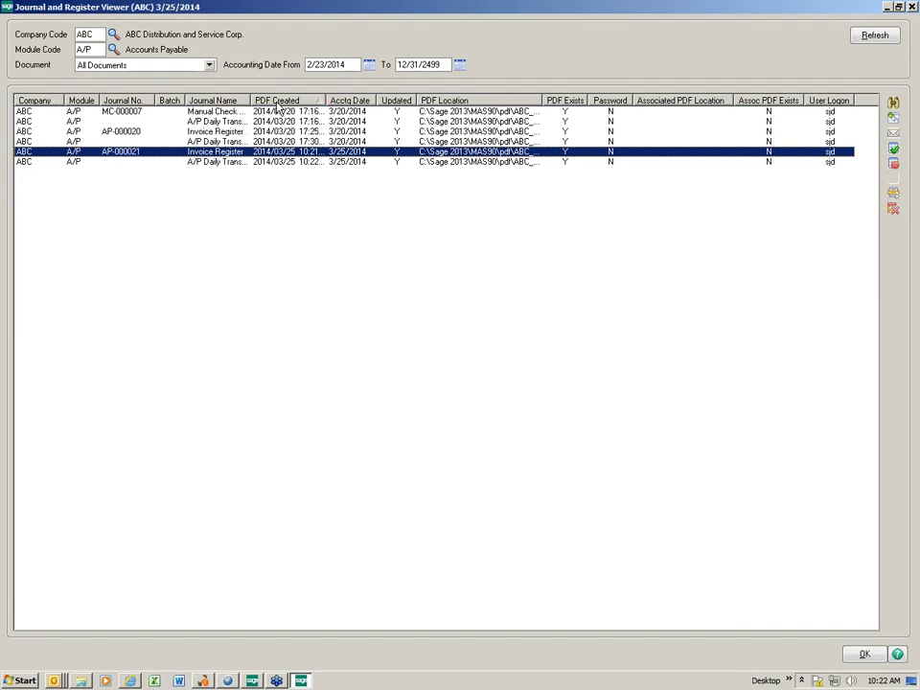
click(436, 100)
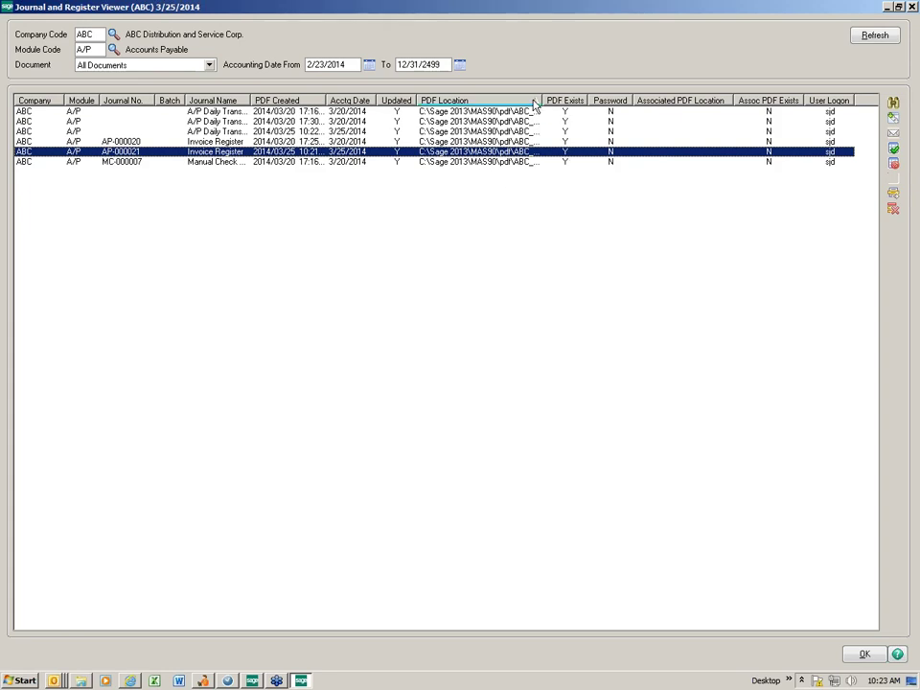
mouse_move(543, 100)
mouse_down()
mouse_move(625, 103)
mouse_move(550, 101)
mouse_up()
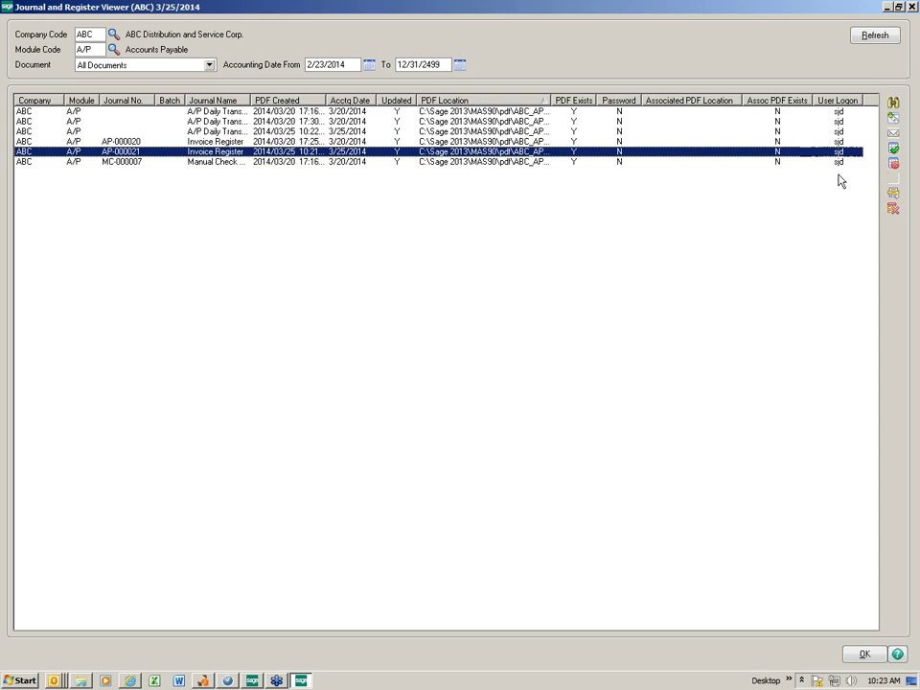
double_click(212, 151)
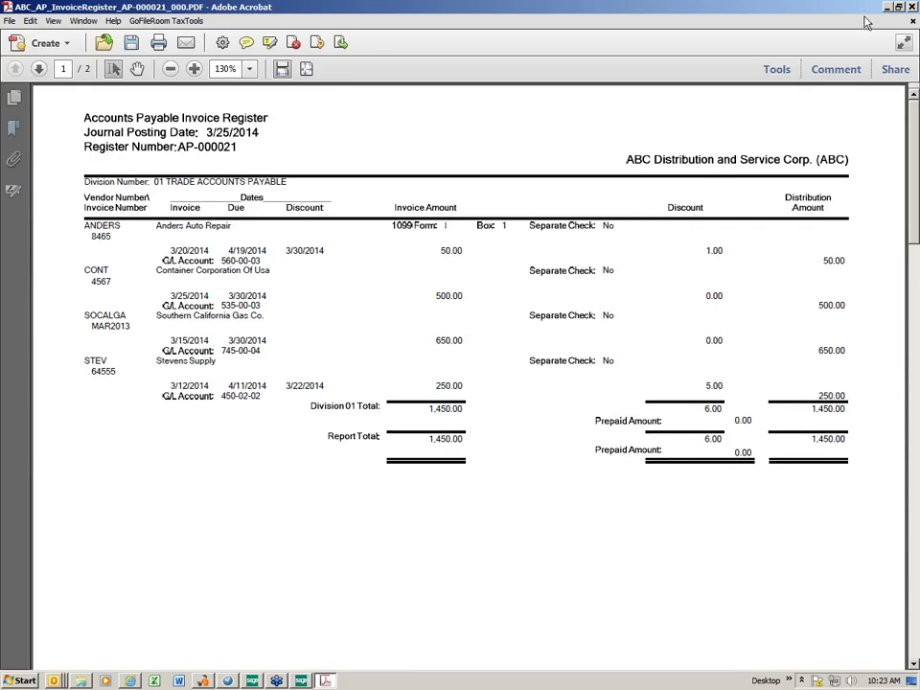
click(912, 7)
click(910, 7)
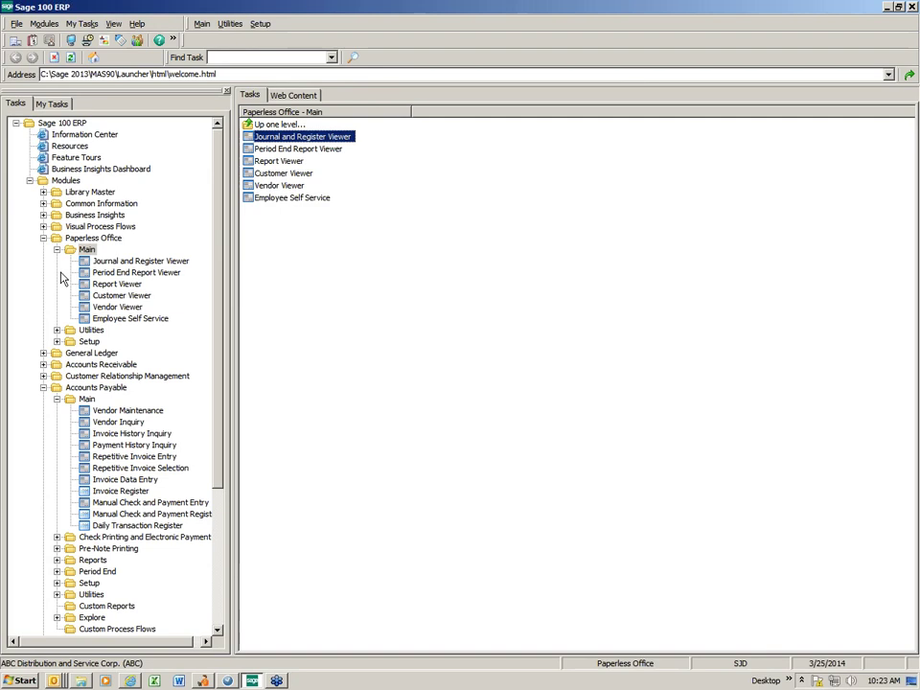
Open the A/P Aged Invoice Report and set its output destination to Paperless Office.
click(56, 399)
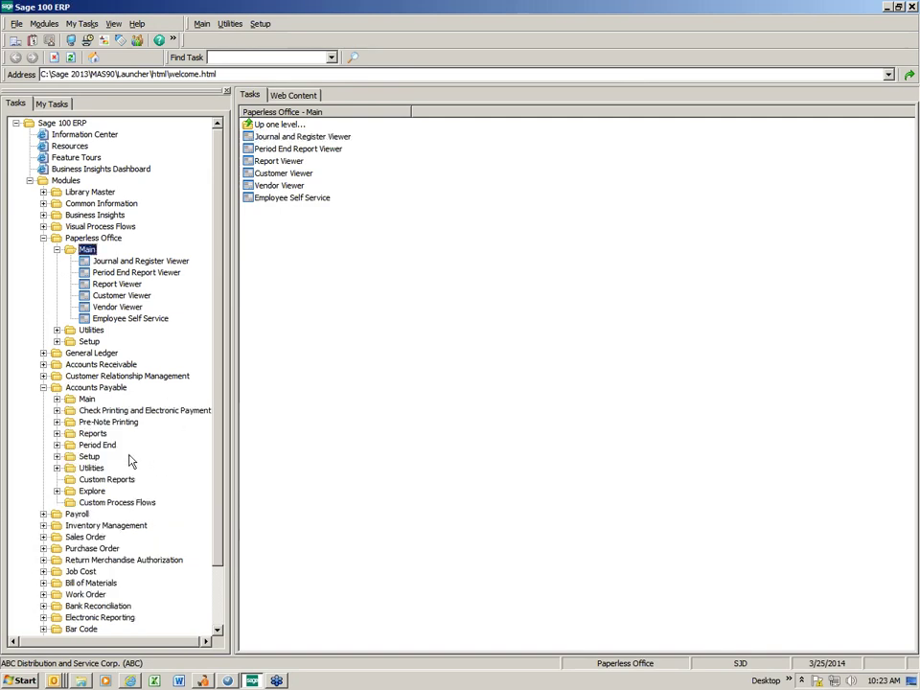
double_click(93, 433)
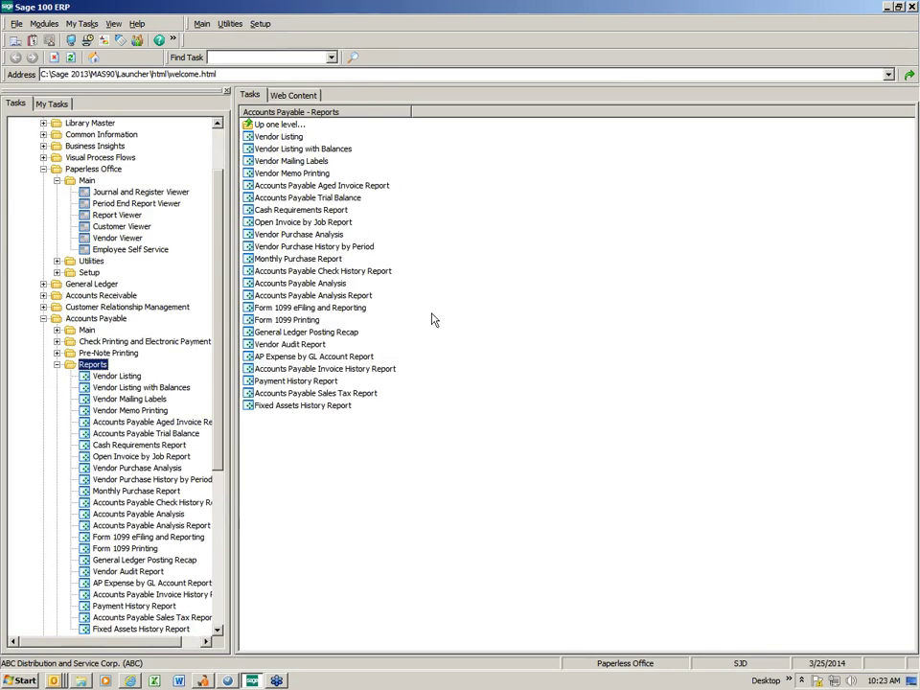
click(316, 190)
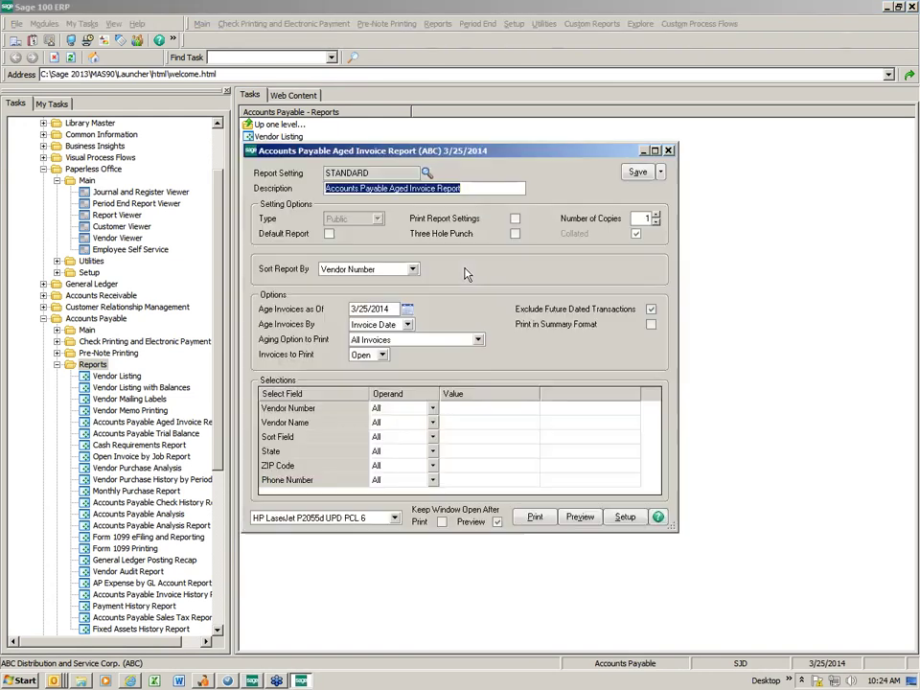
click(392, 523)
scroll(397, 557, down, 3)
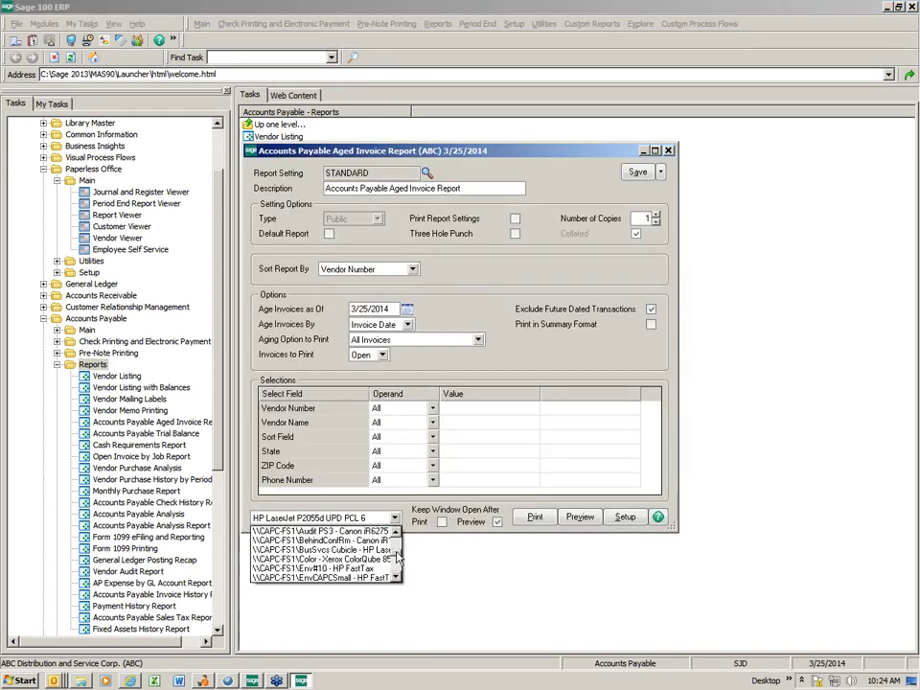
scroll(398, 558, down, 5)
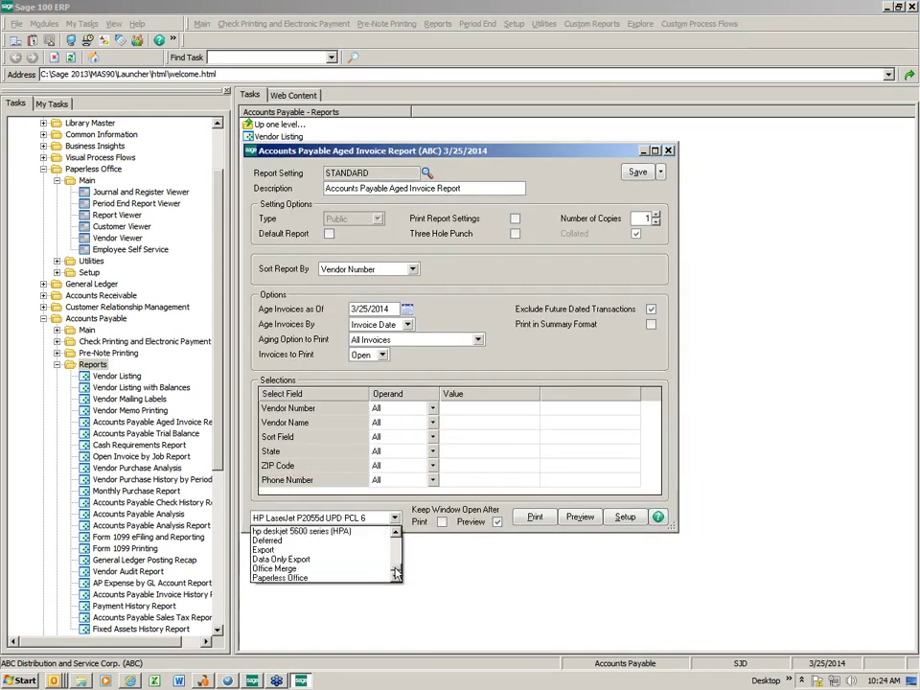
click(303, 579)
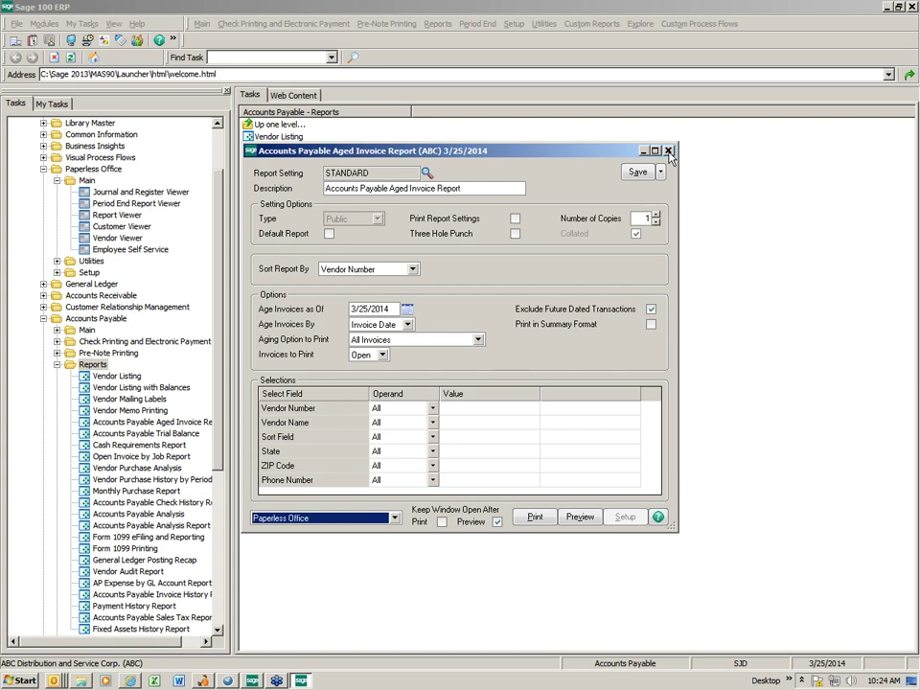
Close the aged invoice report settings and collapse the Accounts Payable reports and module.
key(Escape)
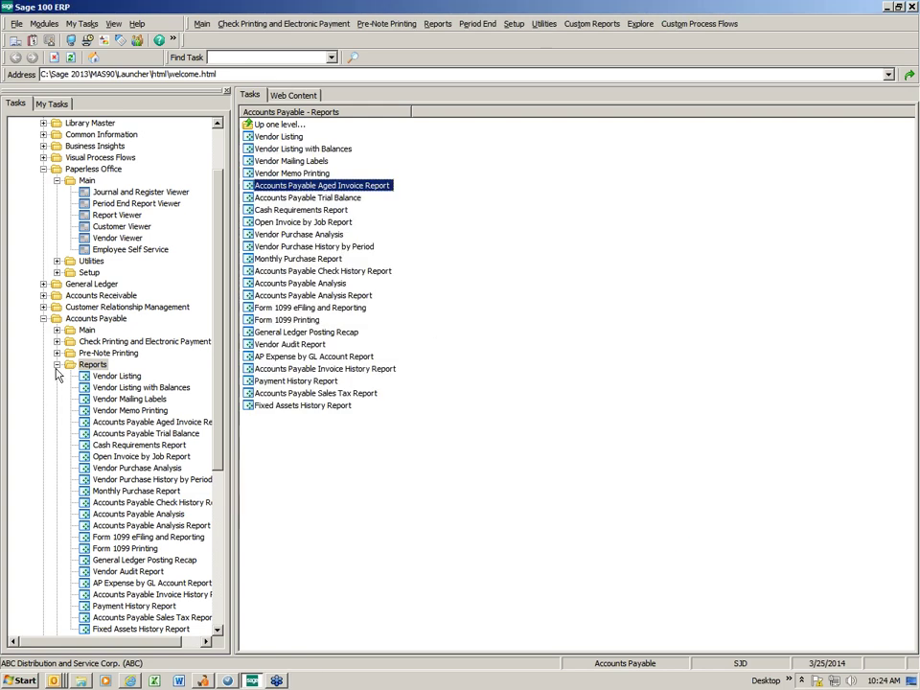
click(57, 365)
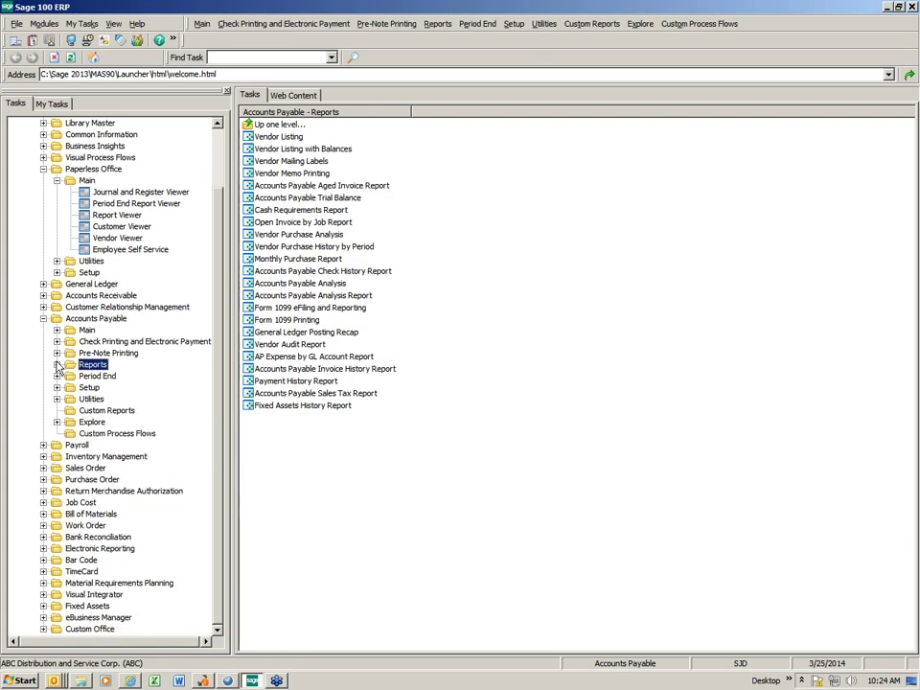
click(43, 319)
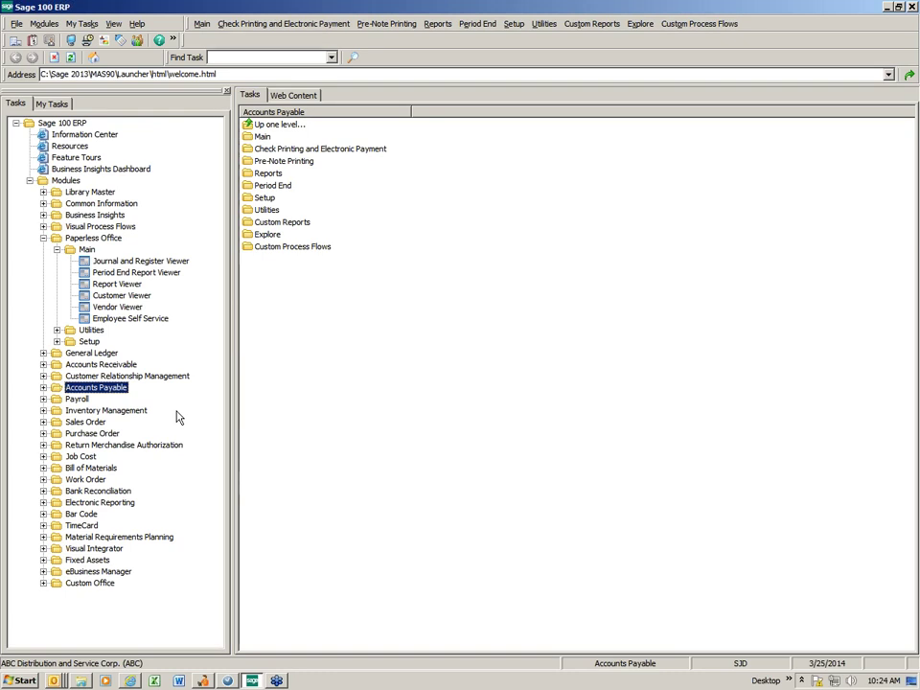
Load company ABC in Library Master Company Maintenance and view its E-mail settings.
click(90, 193)
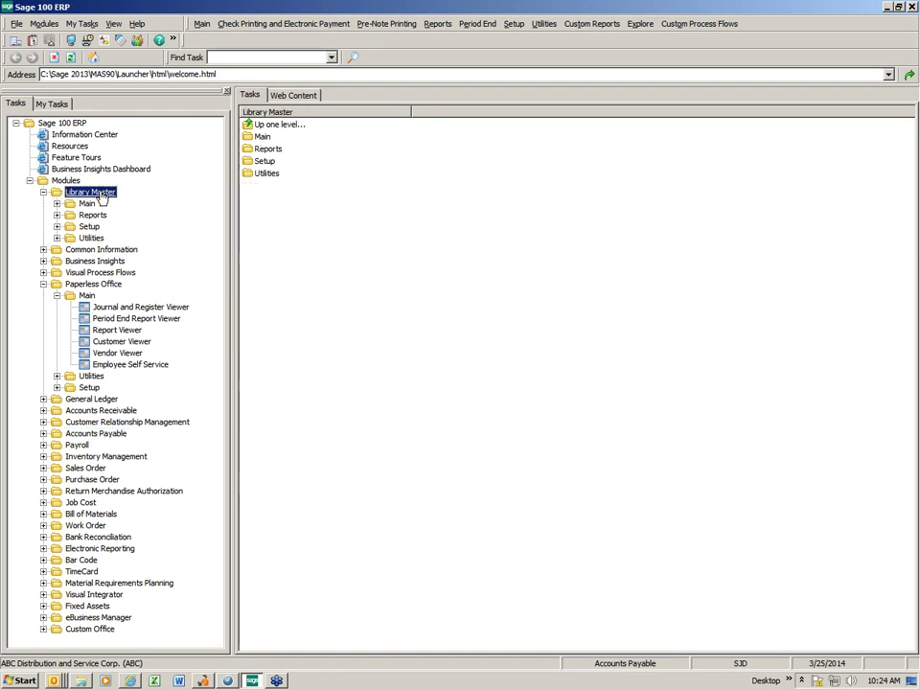
click(86, 203)
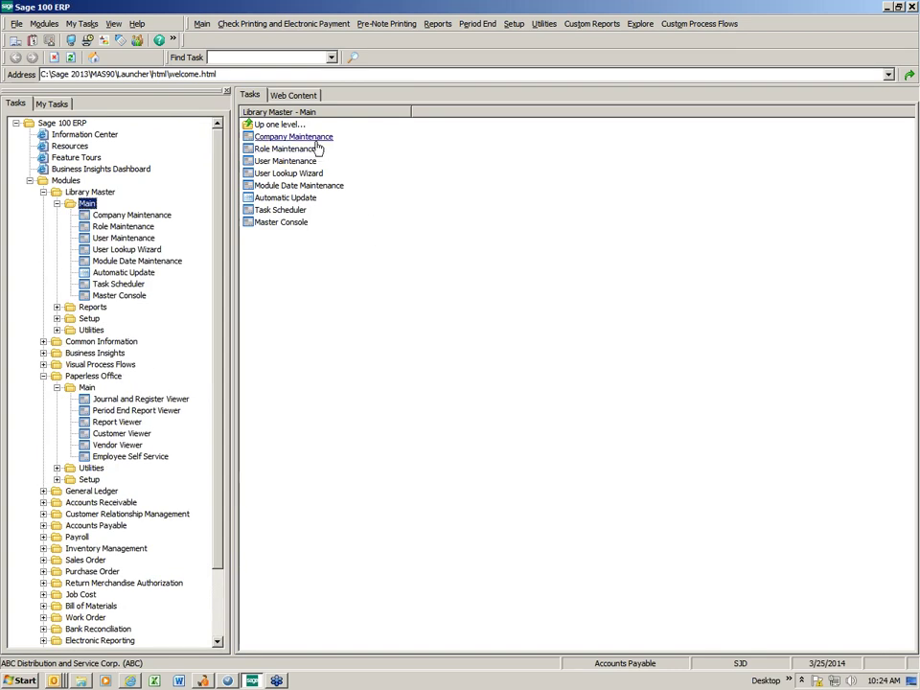
click(316, 140)
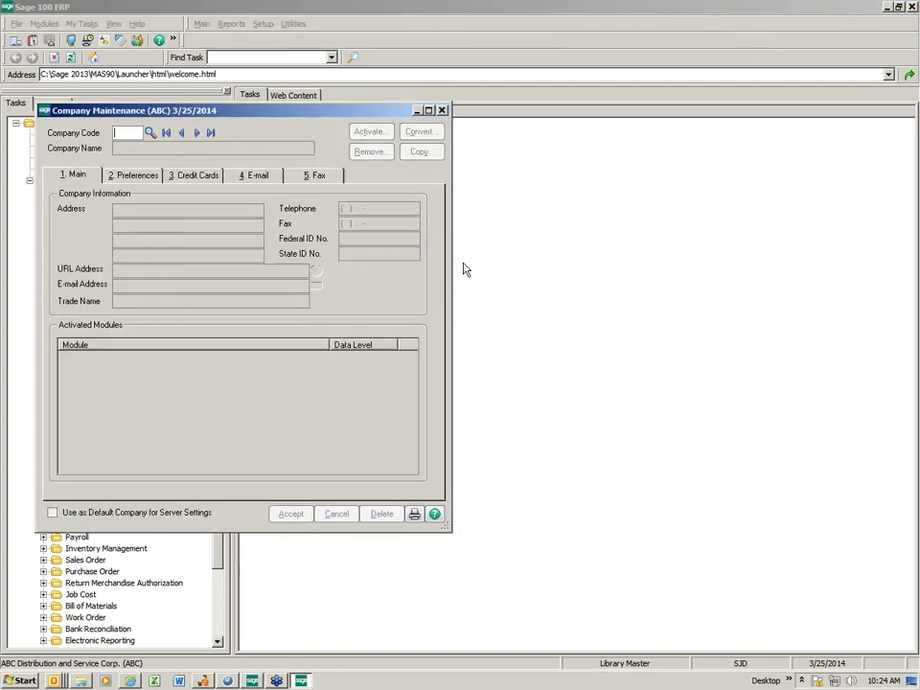
click(151, 133)
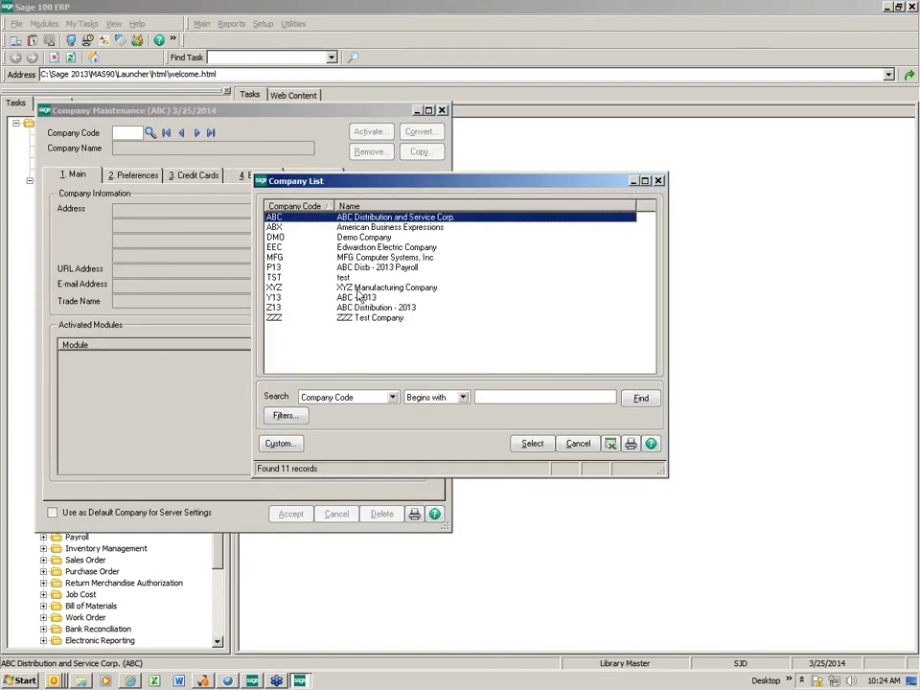
double_click(295, 219)
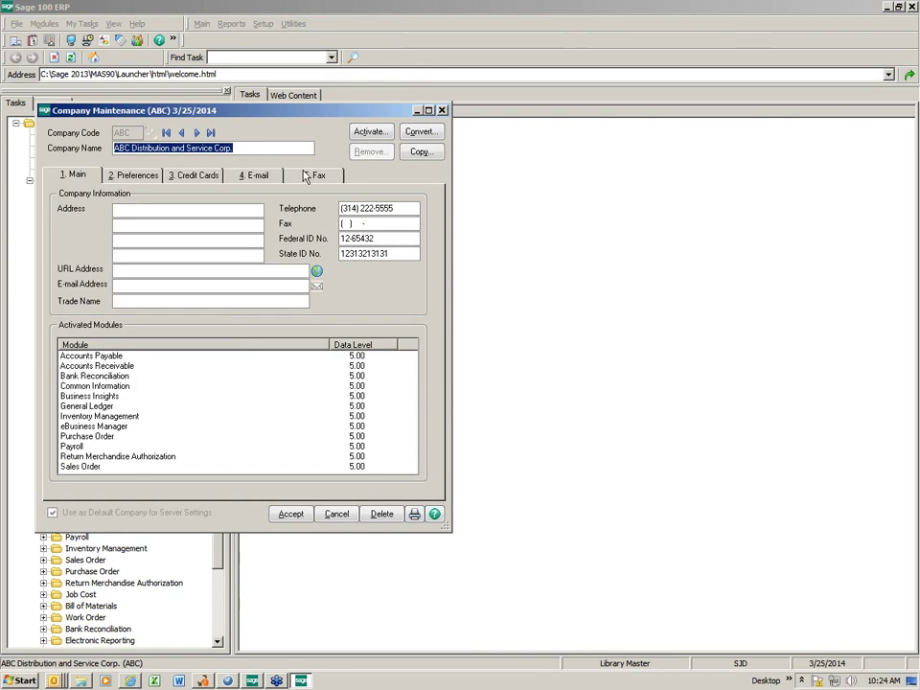
click(258, 177)
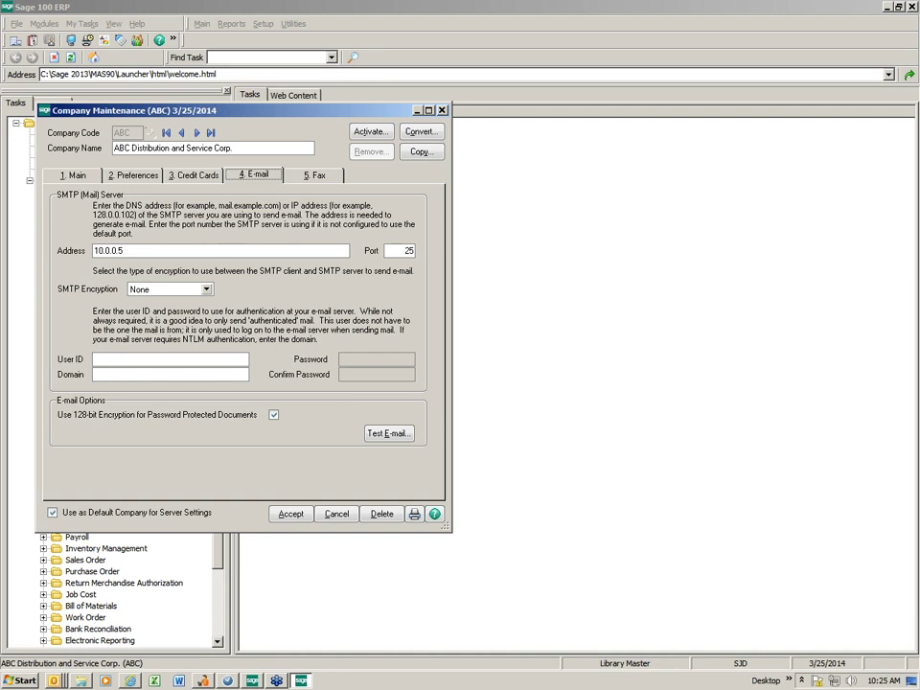
Check mail server 10.0.0.5 on port 25 with no encryption, then close without changes.
key(Tab)
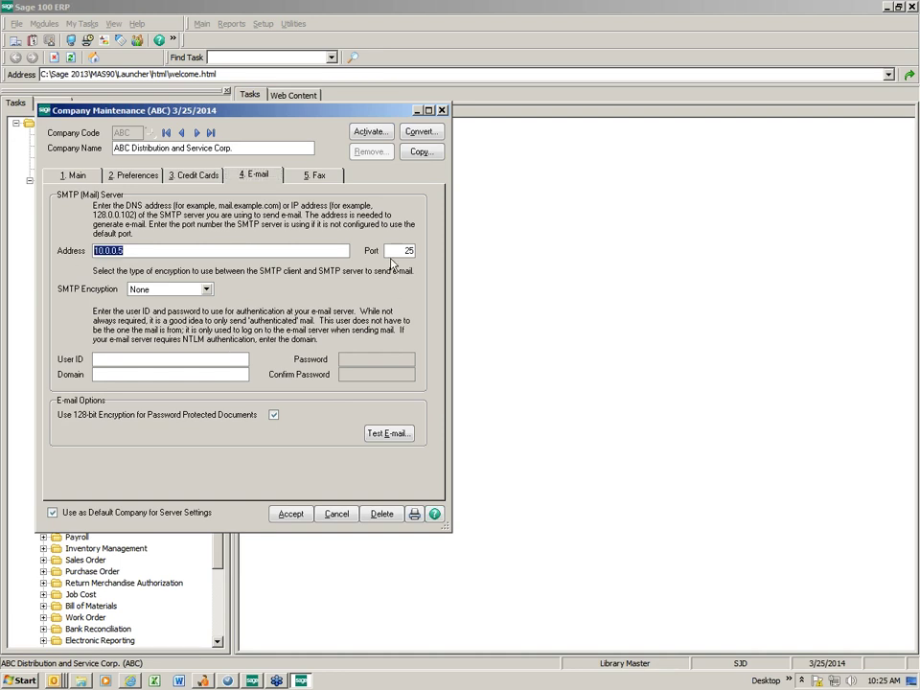
key(Tab)
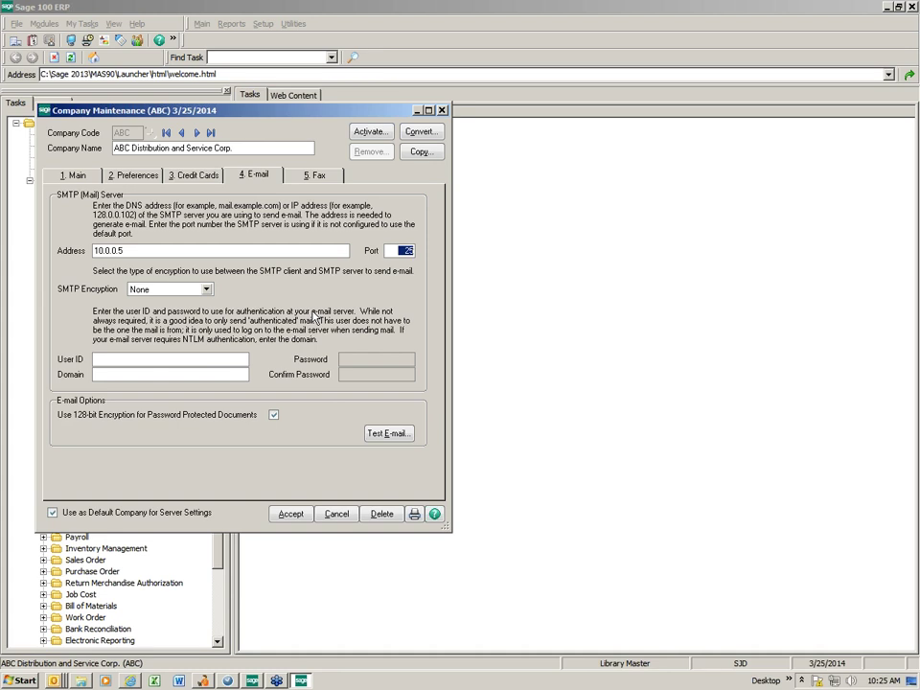
click(206, 289)
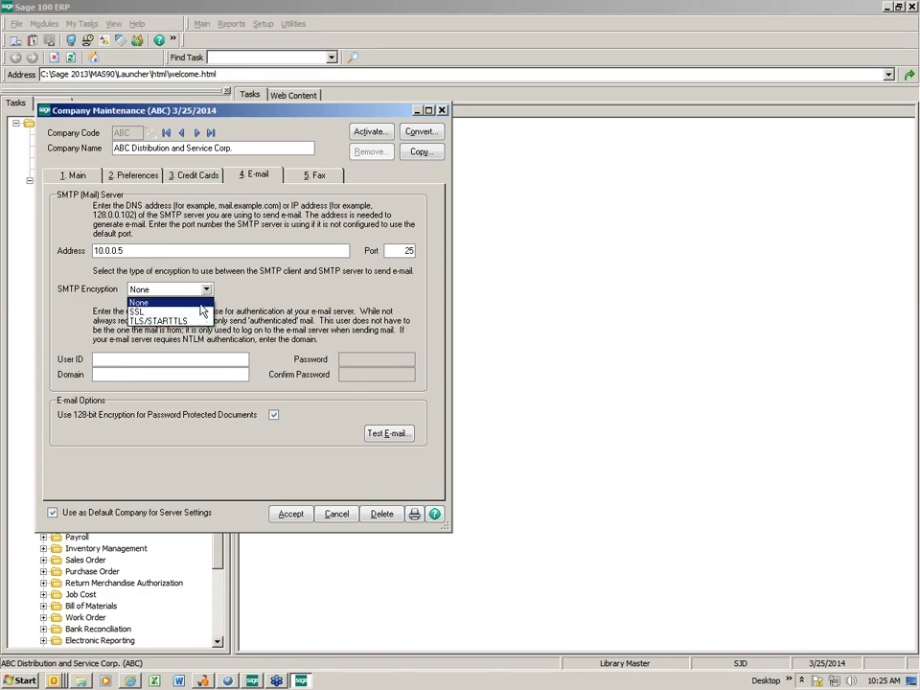
click(200, 304)
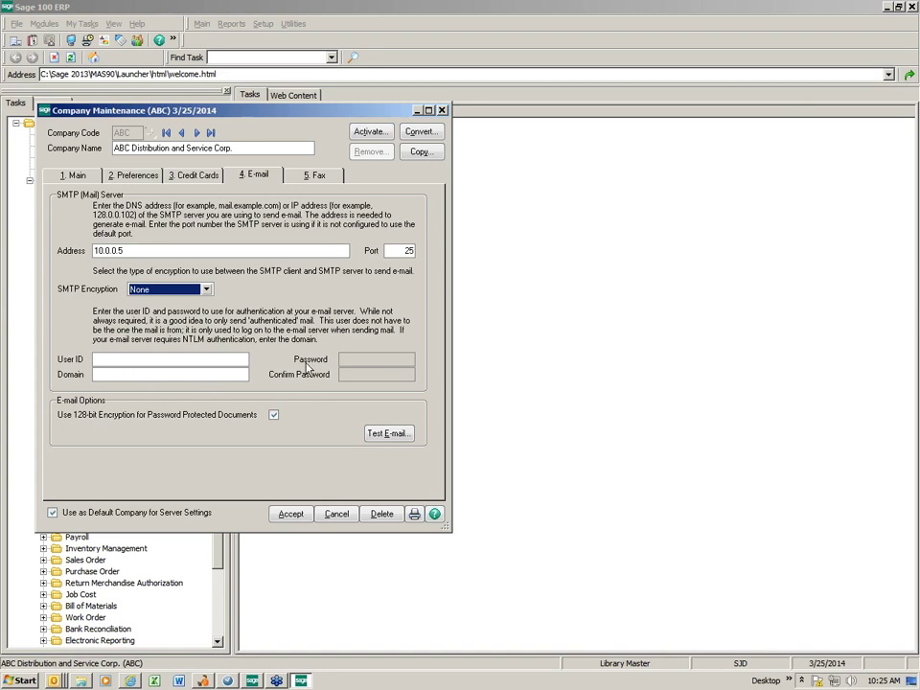
click(318, 456)
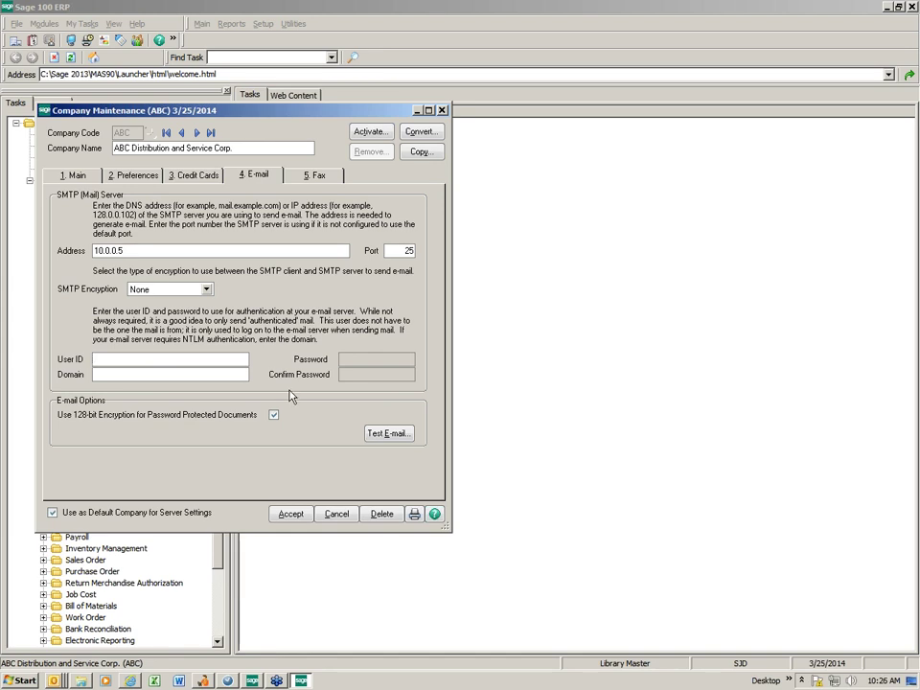
click(442, 110)
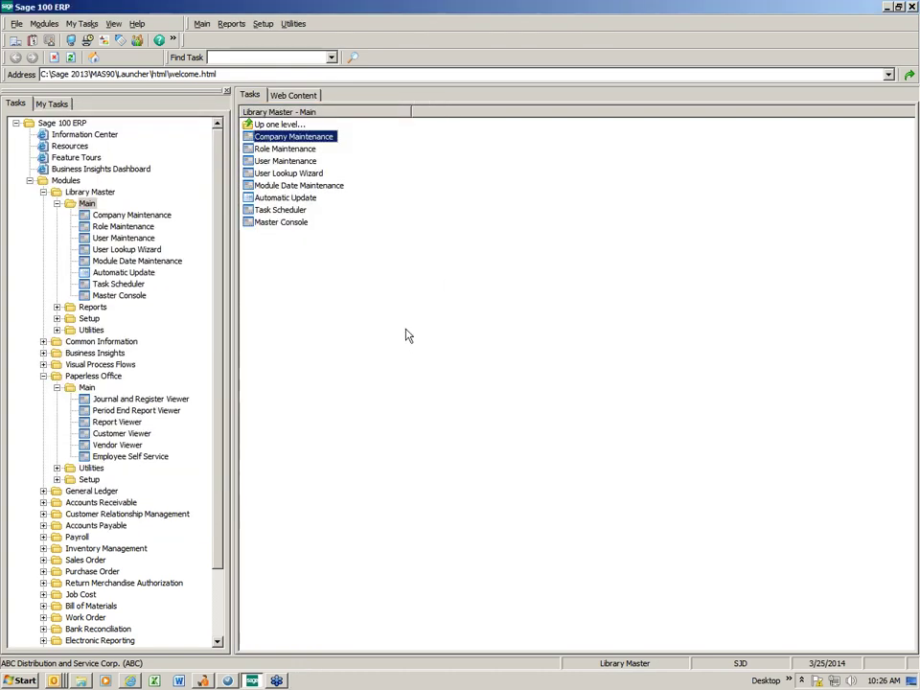
Collapse the Paperless Office and Library Master folders and show the Accounts Receivable Main tasks.
click(57, 387)
click(56, 204)
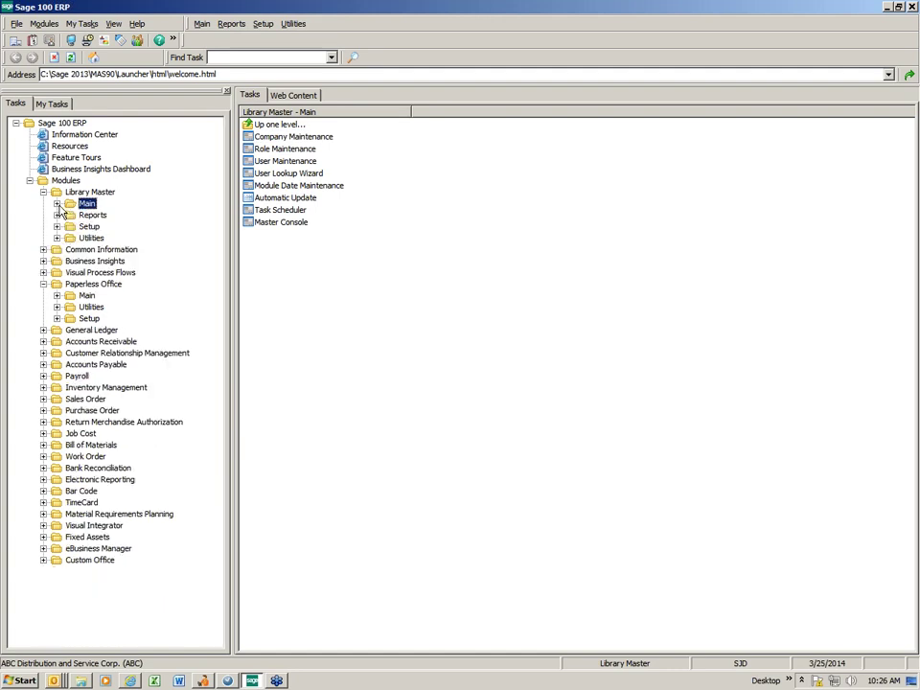
click(43, 341)
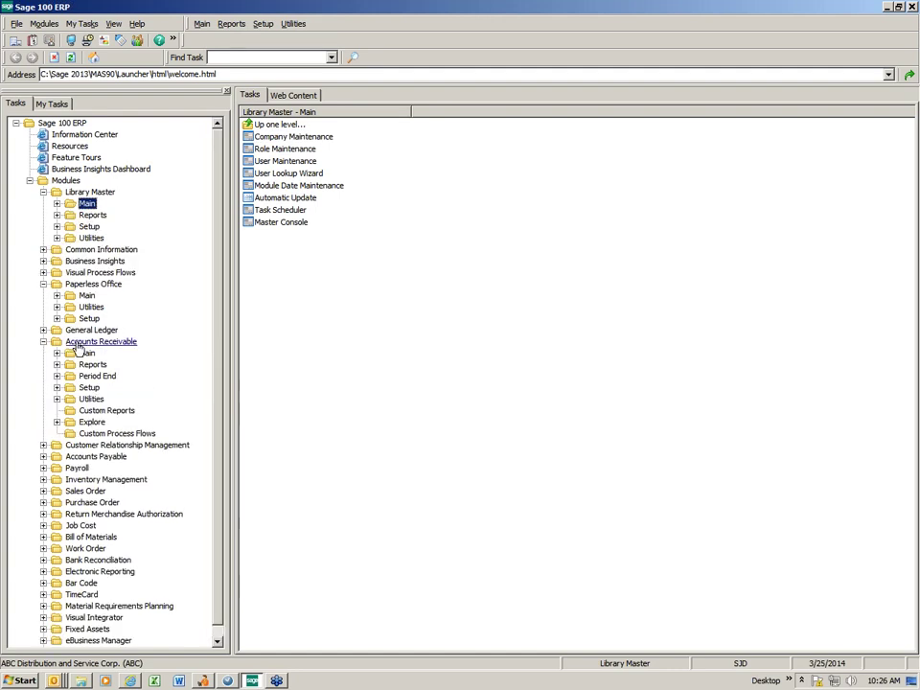
click(84, 354)
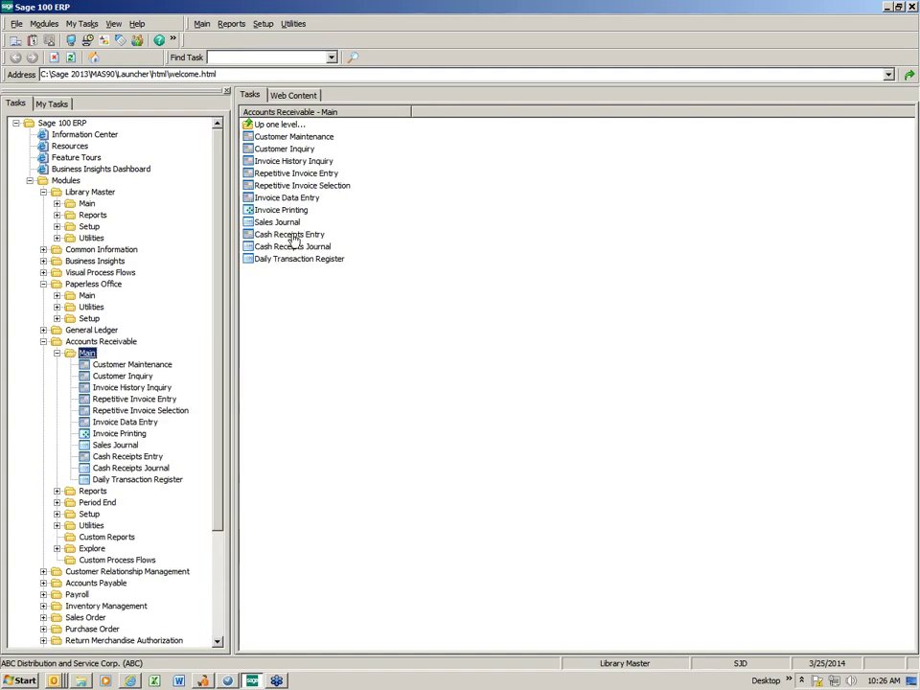
Load customer 01-ABF, American Business Futures, in Customer Maintenance and select its e-mail address.
click(297, 137)
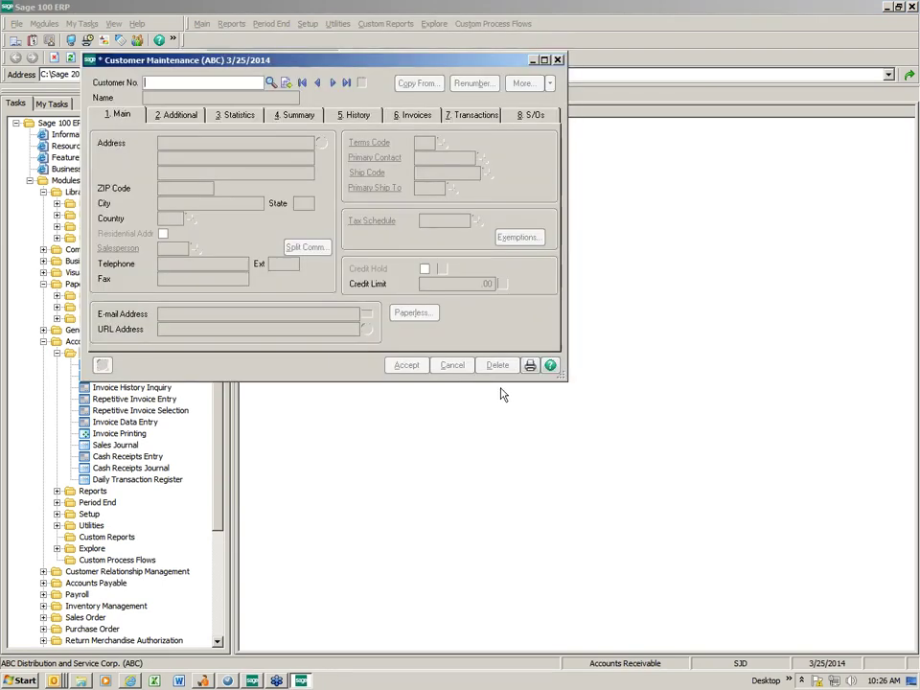
click(270, 83)
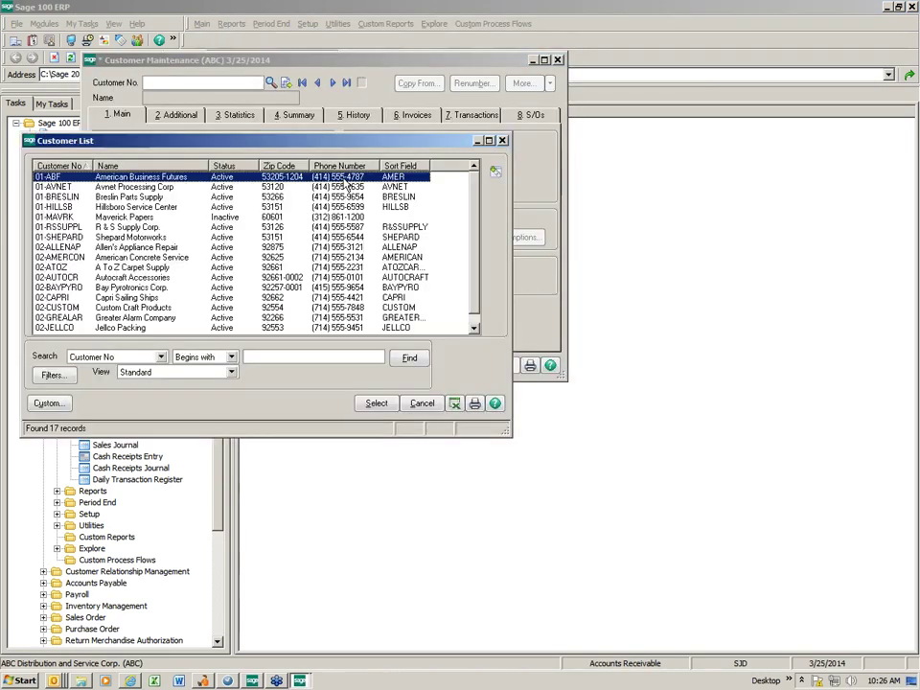
double_click(144, 178)
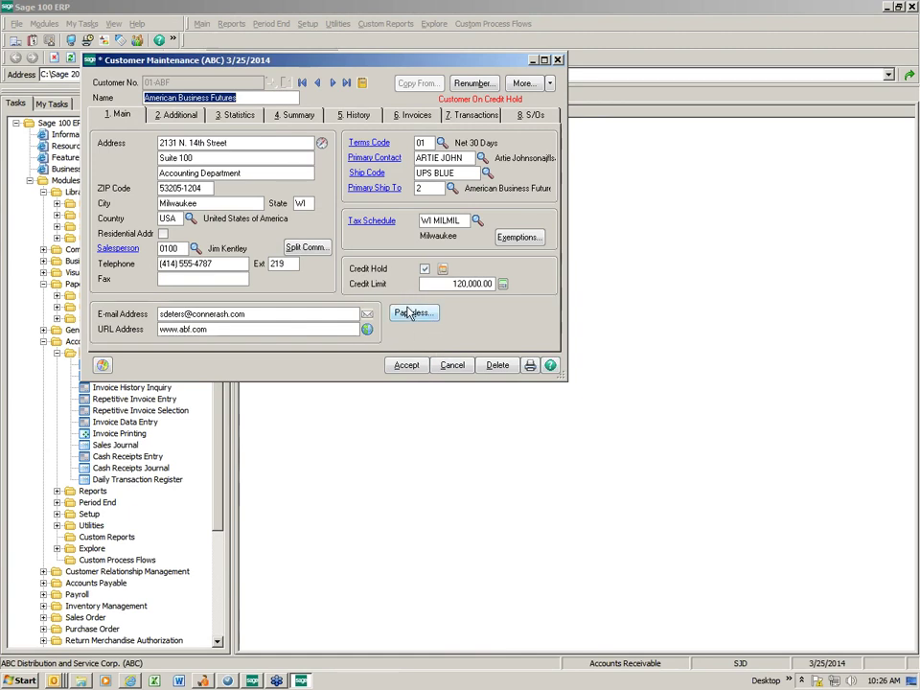
click(245, 314)
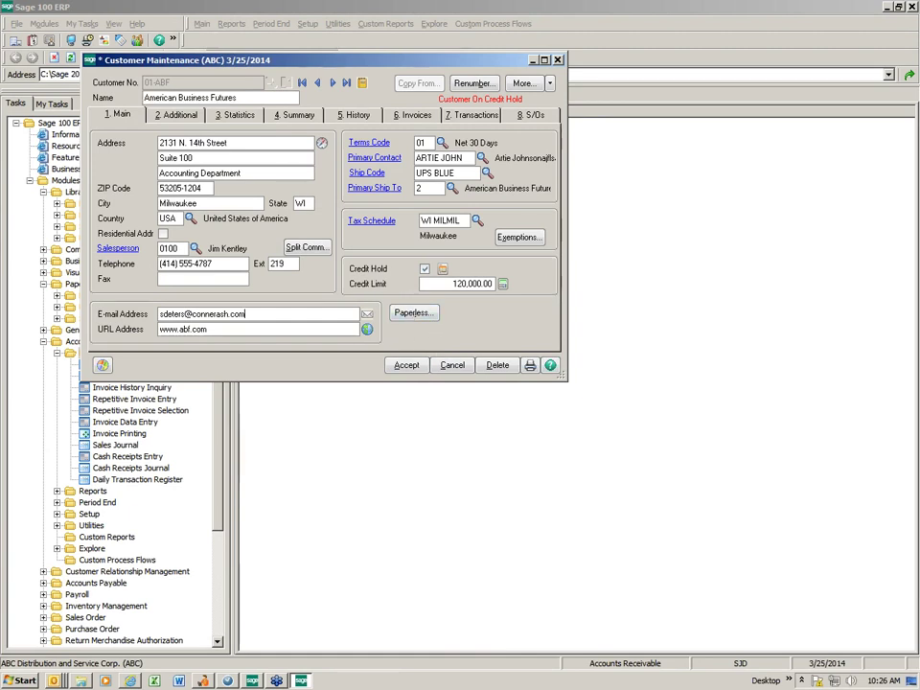
double_click(246, 314)
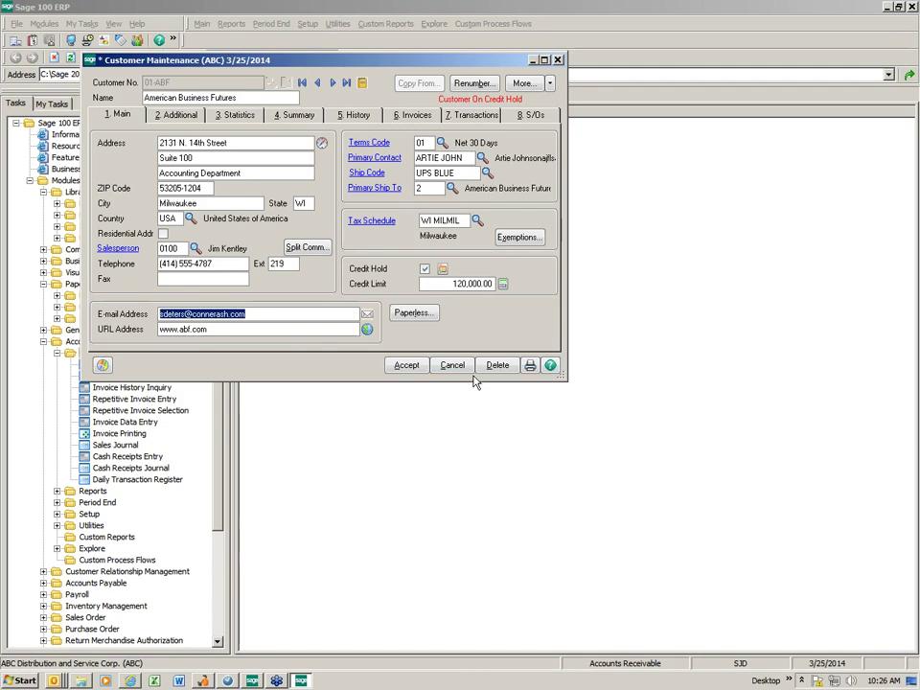
Set A/R Statement paperless delivery to E-mail with Print cleared, then show the 2. E-mail options.
click(413, 313)
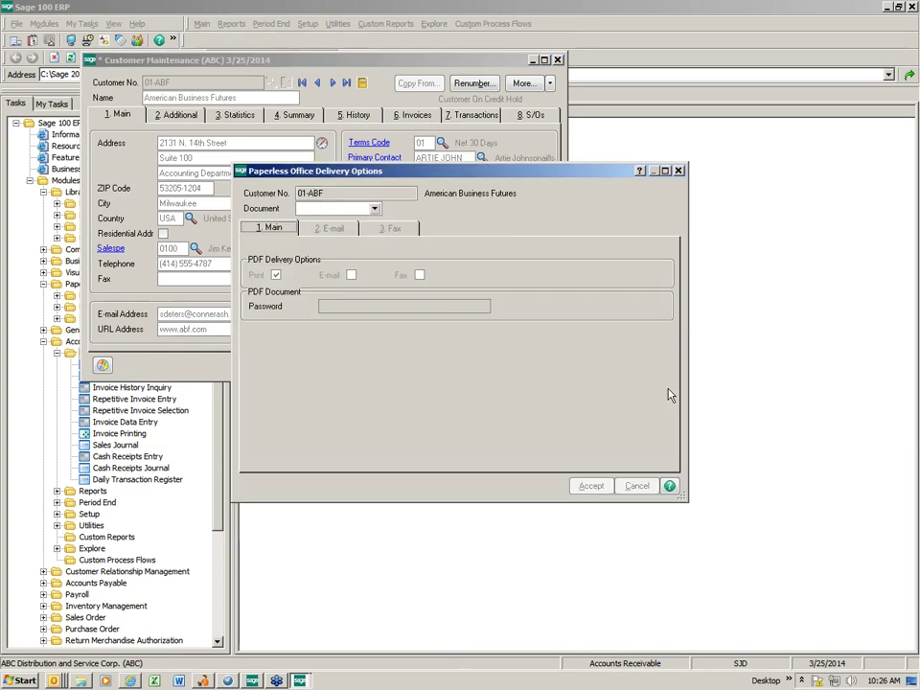
click(374, 208)
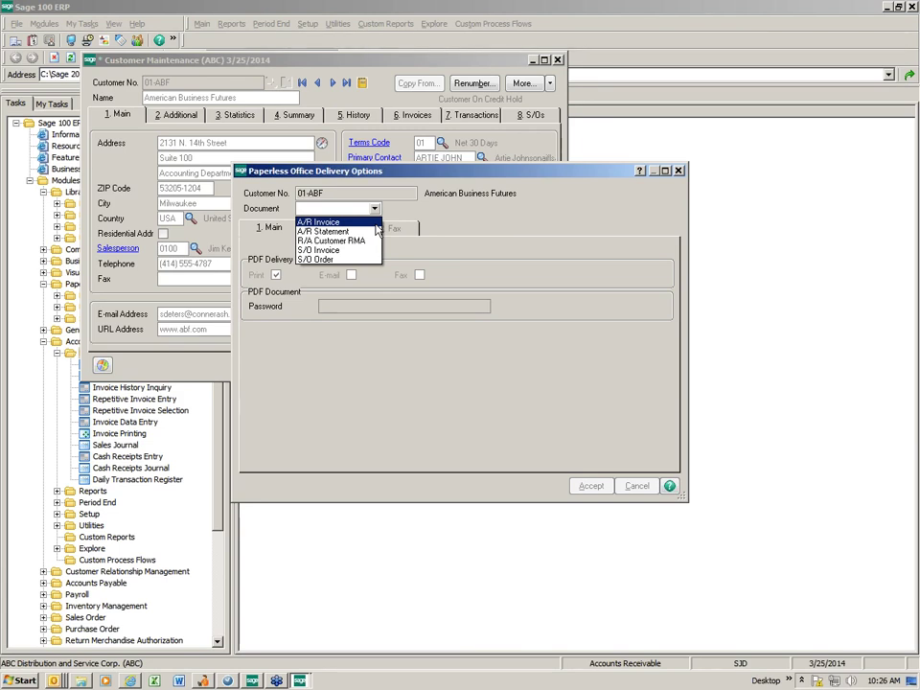
click(350, 232)
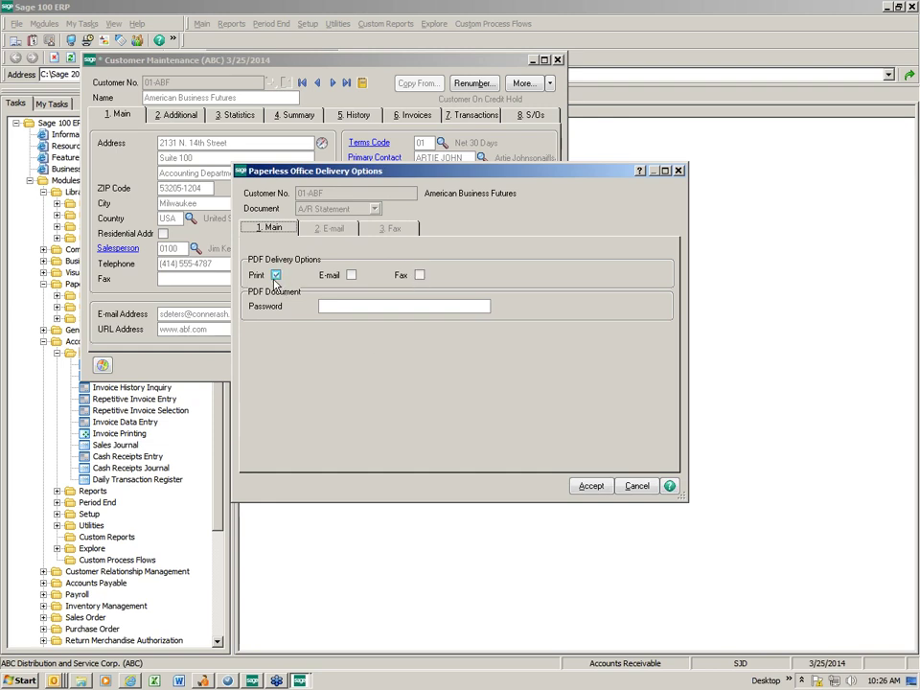
click(351, 276)
click(350, 276)
click(276, 275)
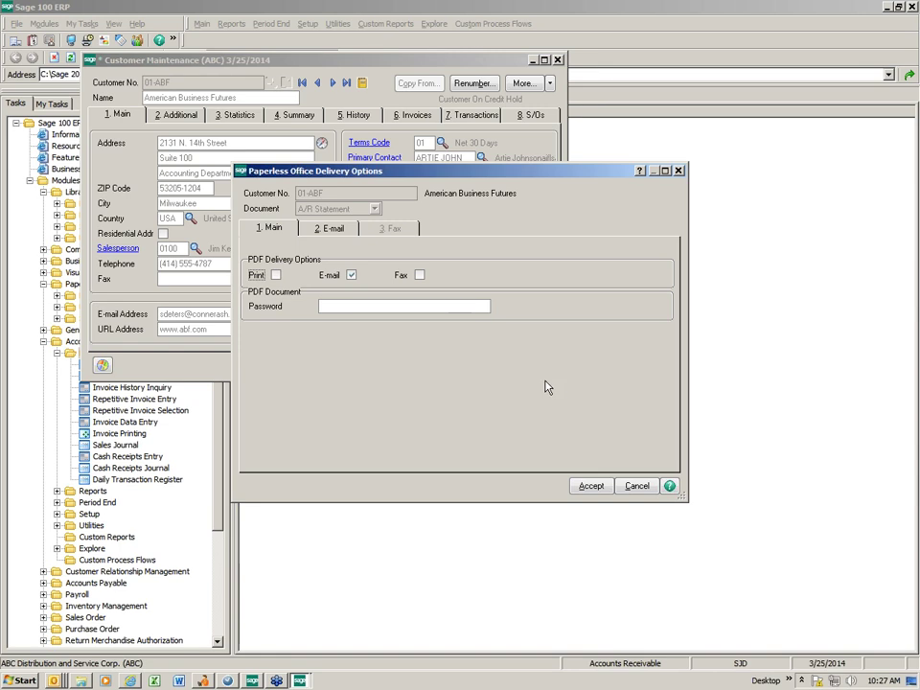
click(328, 234)
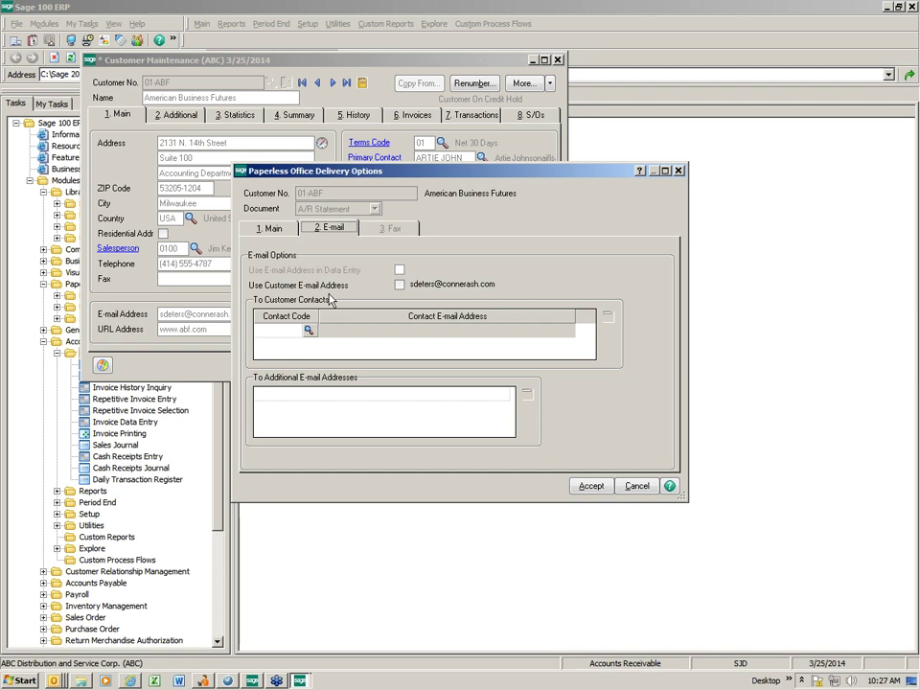
Turn on Use Customer E-mail Address for A/R Statements and start an additional recipient row.
click(400, 284)
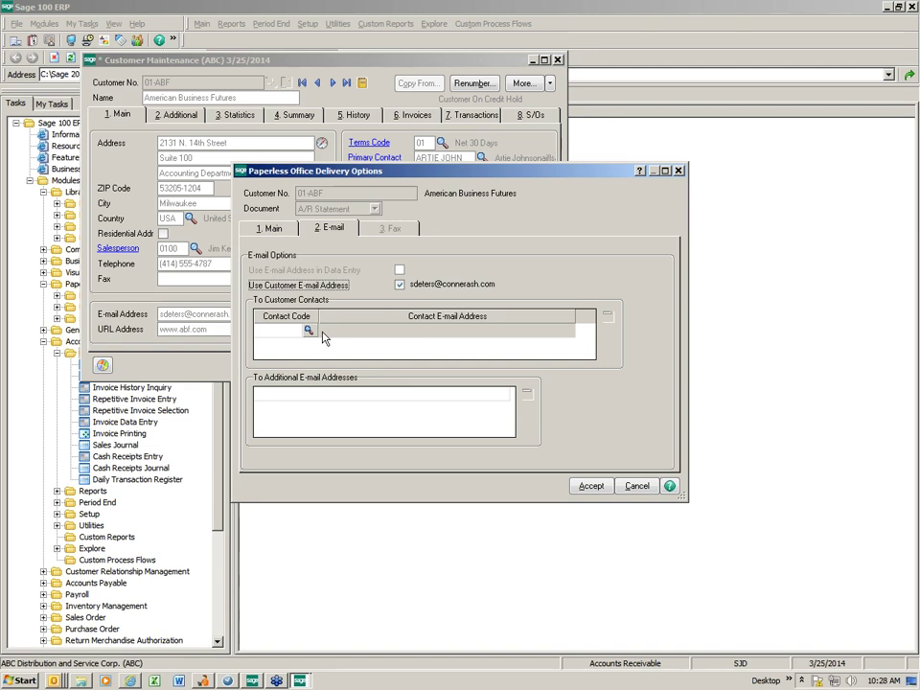
click(327, 399)
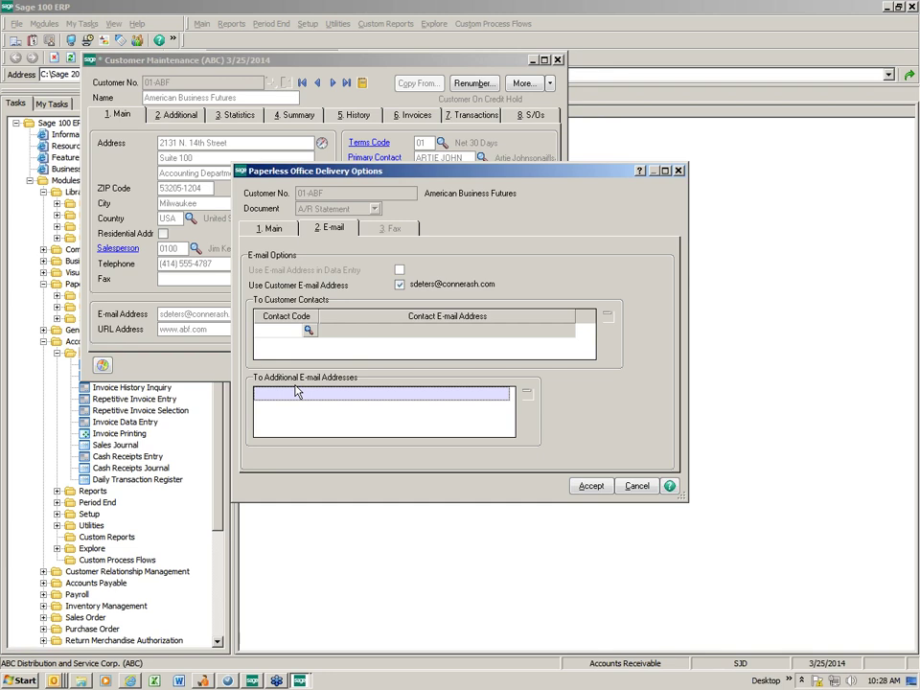
Accept the A/R Statement delivery settings and select S/O Invoice as the next document type.
click(590, 486)
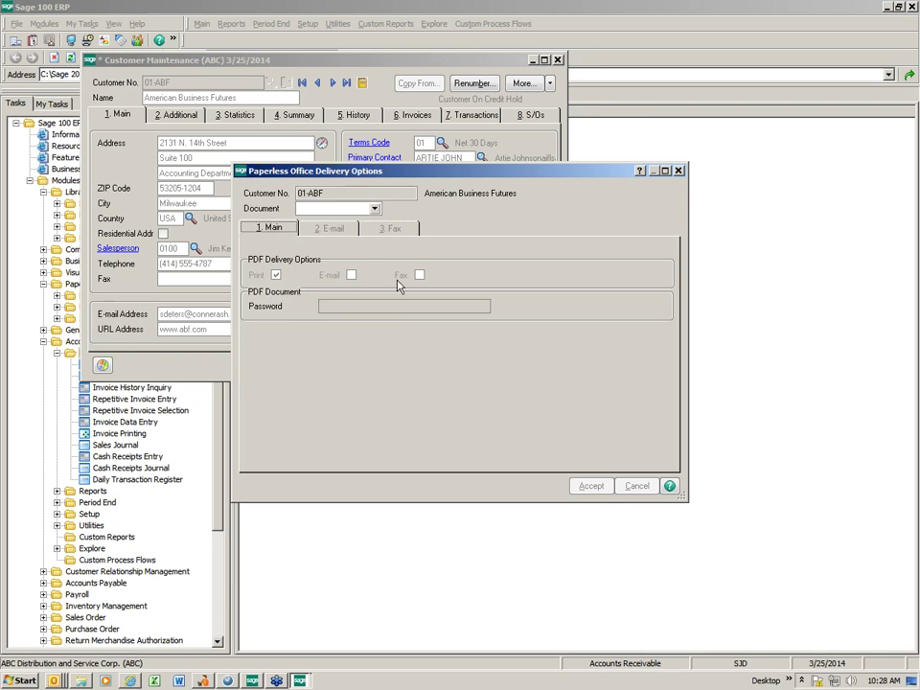
click(374, 208)
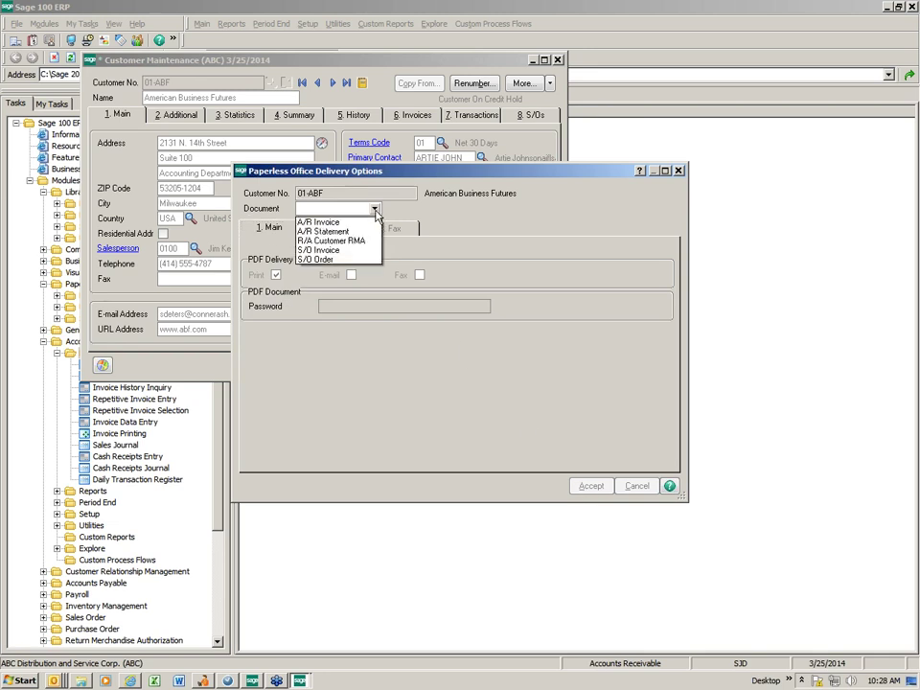
click(334, 250)
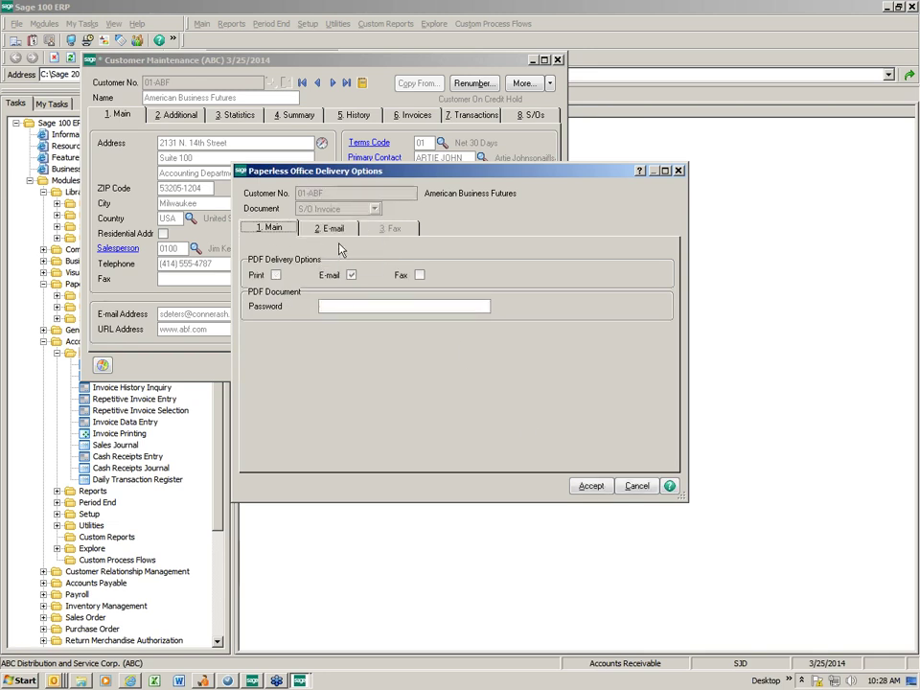
Enable e-mail delivery of S/O Invoices and save the customer record for 01-ABF.
click(332, 229)
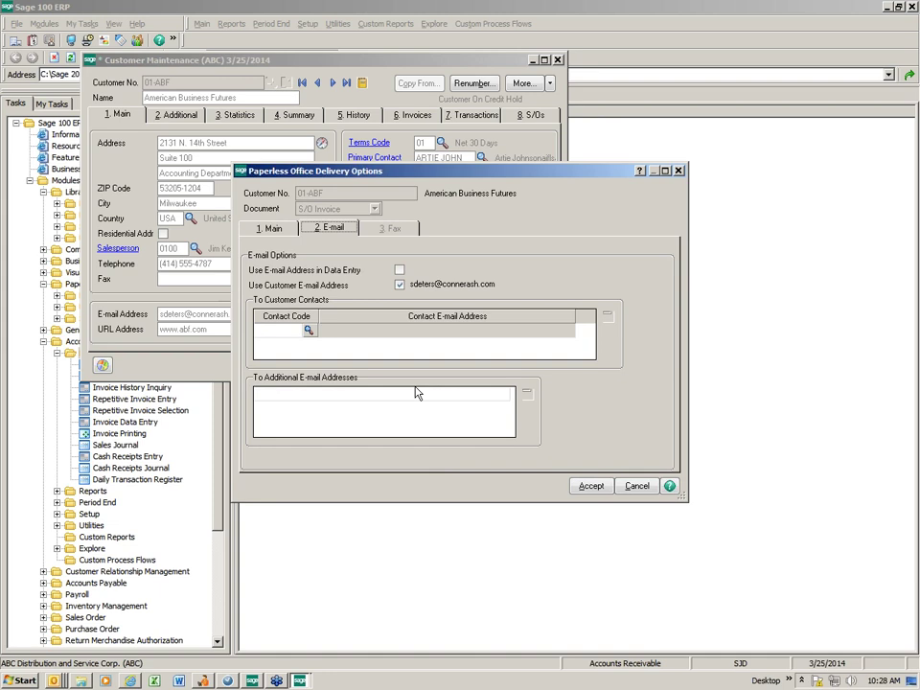
click(591, 486)
click(677, 172)
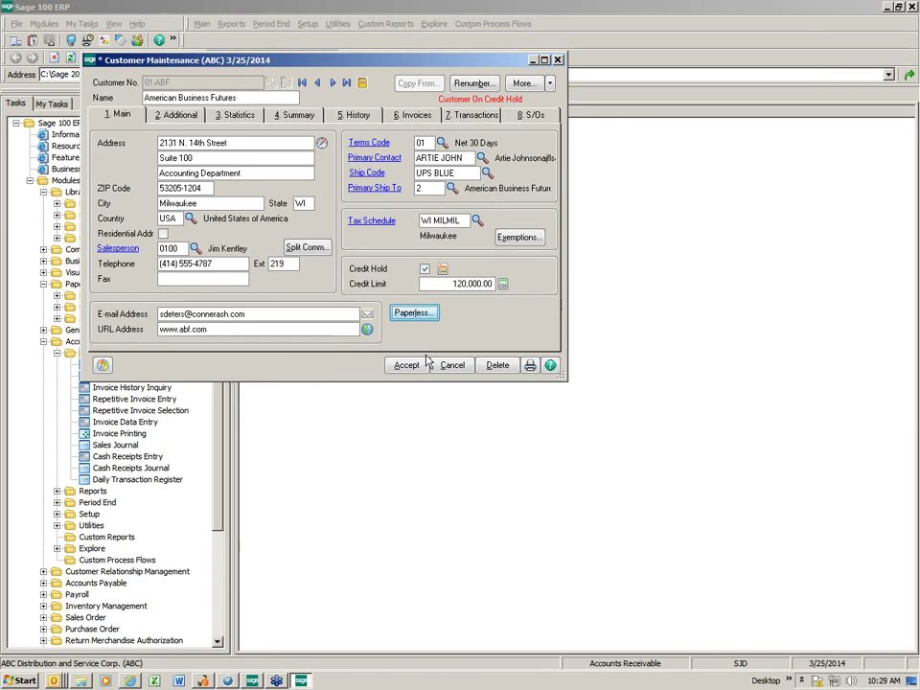
click(403, 365)
Close Customer Maintenance and launch Sales Order Invoice Data Entry from the Sales Order Main tasks.
click(558, 59)
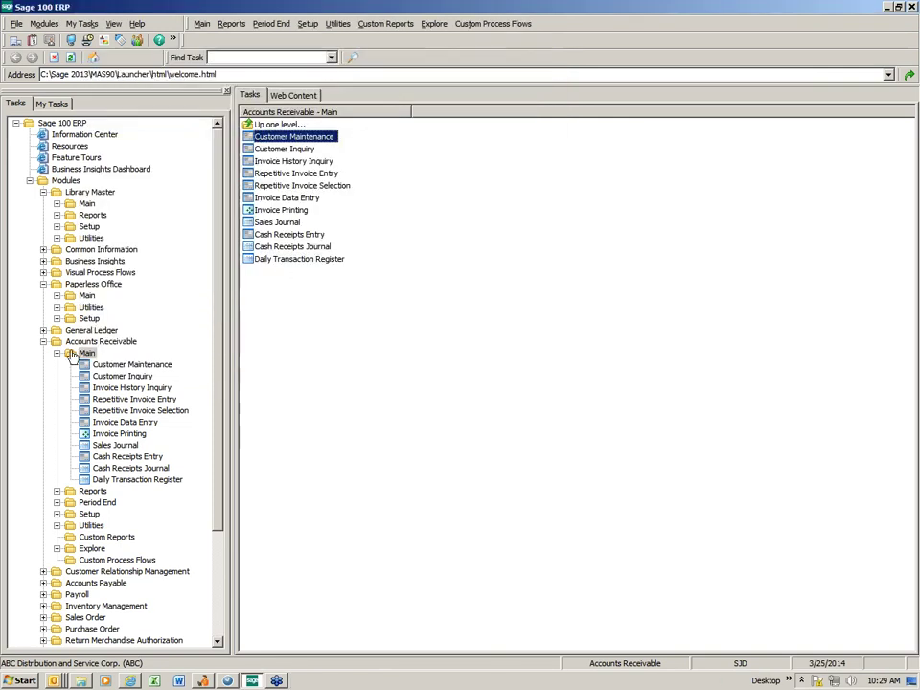
click(43, 284)
click(57, 318)
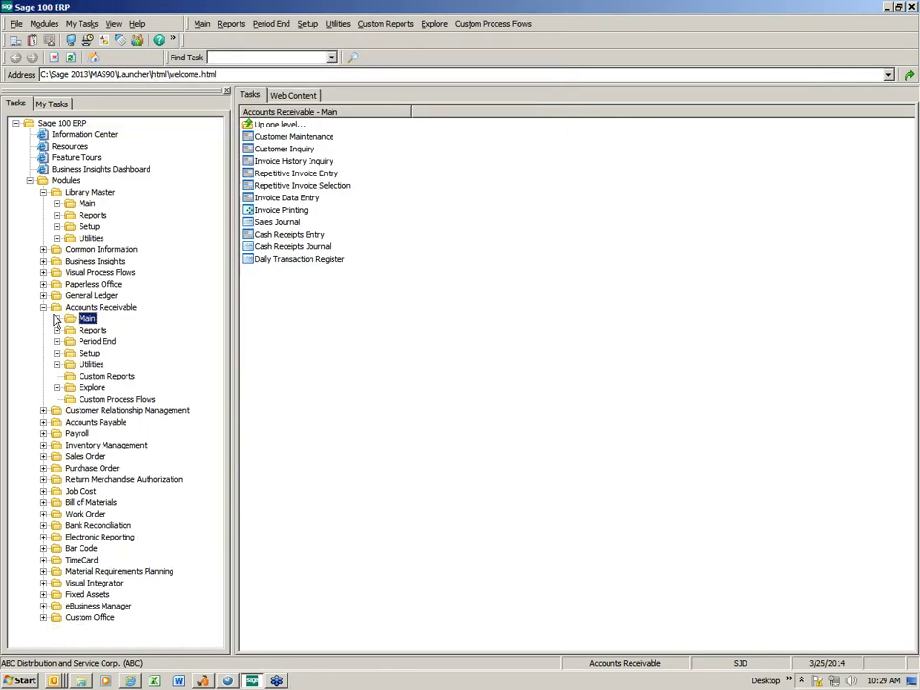
click(44, 307)
double_click(86, 365)
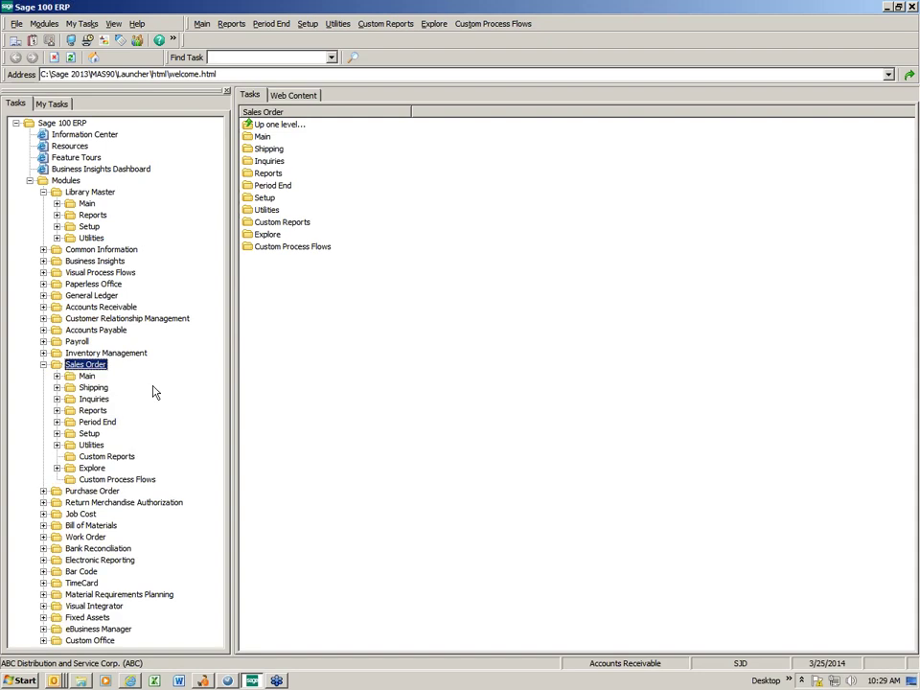
double_click(88, 377)
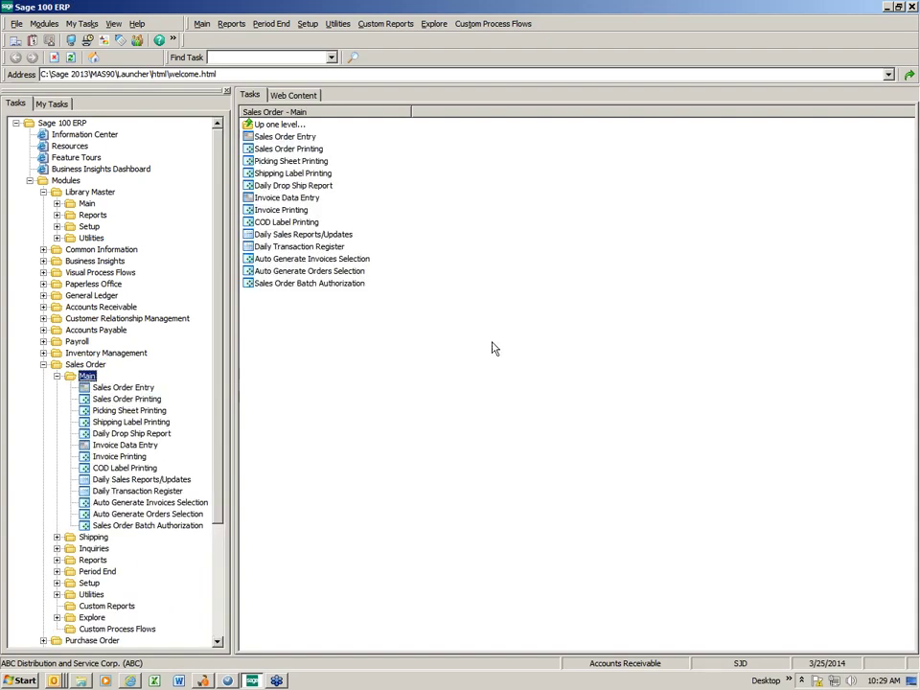
double_click(289, 198)
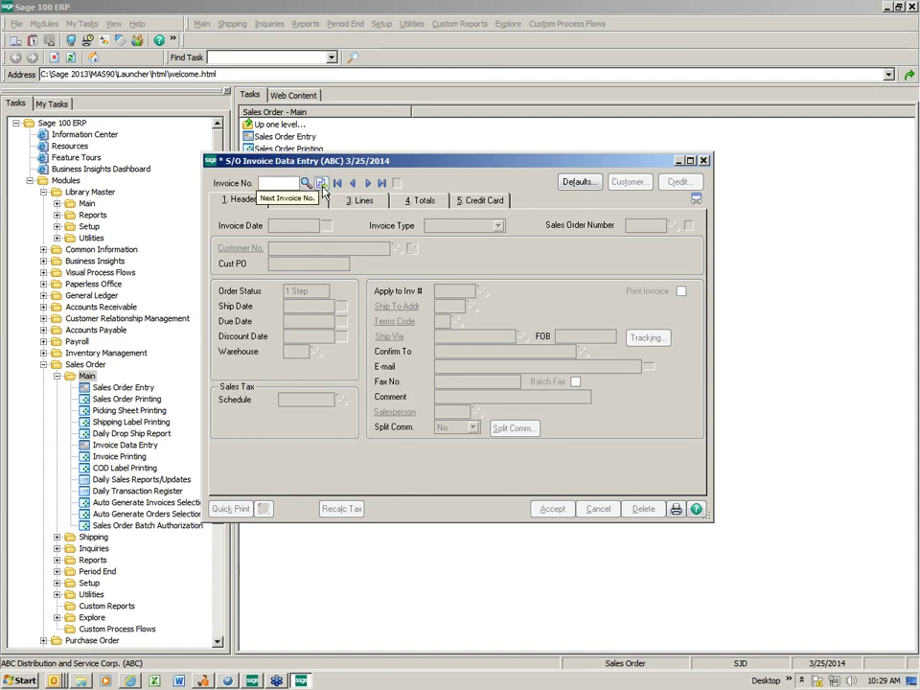
Start invoice 0100075 for customer 01-ABF, American Business Futures, and move to its Lines tab.
click(322, 183)
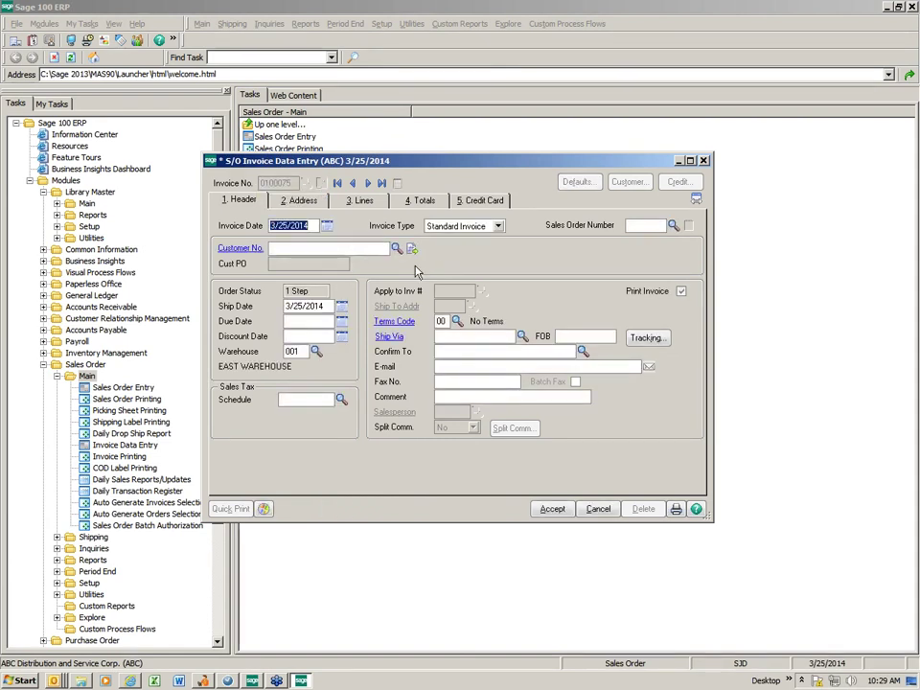
click(397, 248)
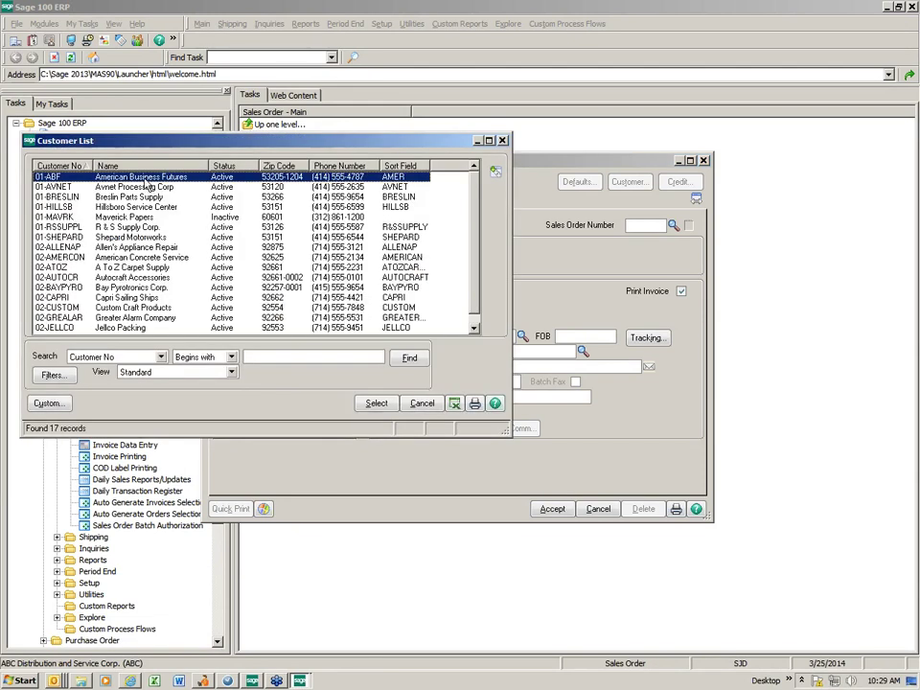
double_click(146, 180)
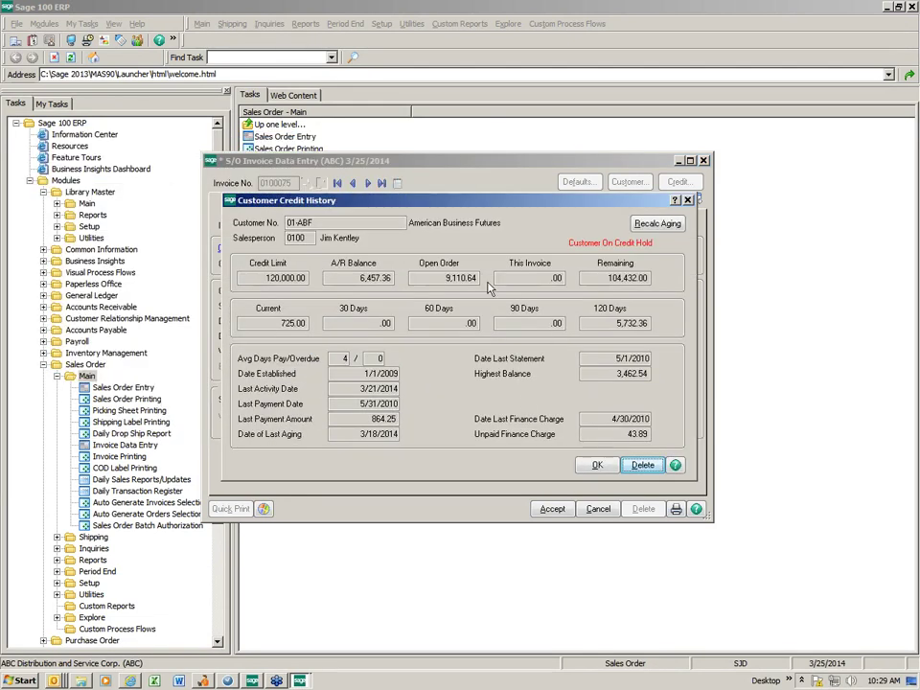
click(596, 465)
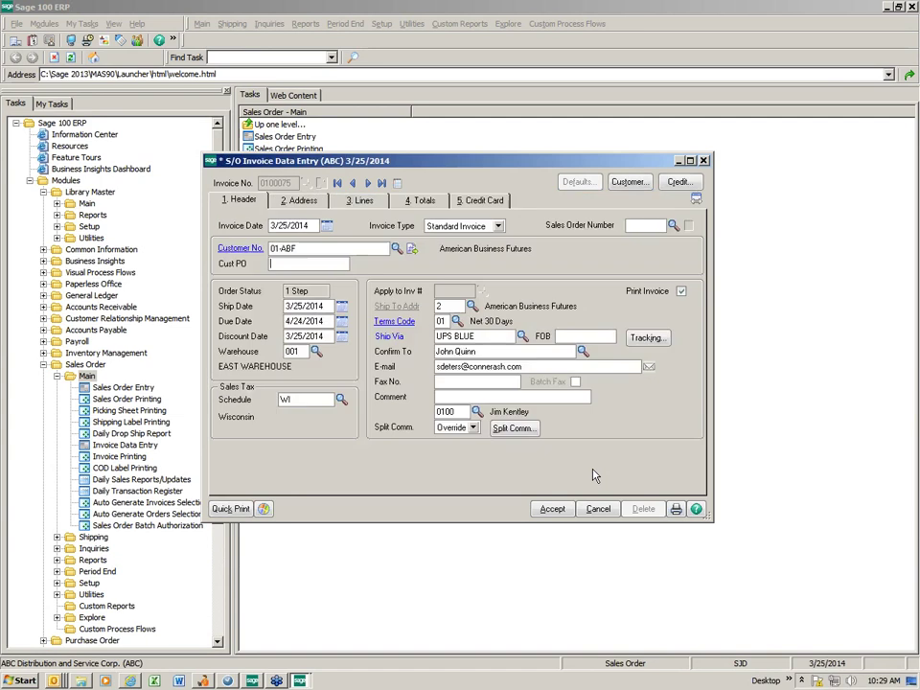
click(358, 201)
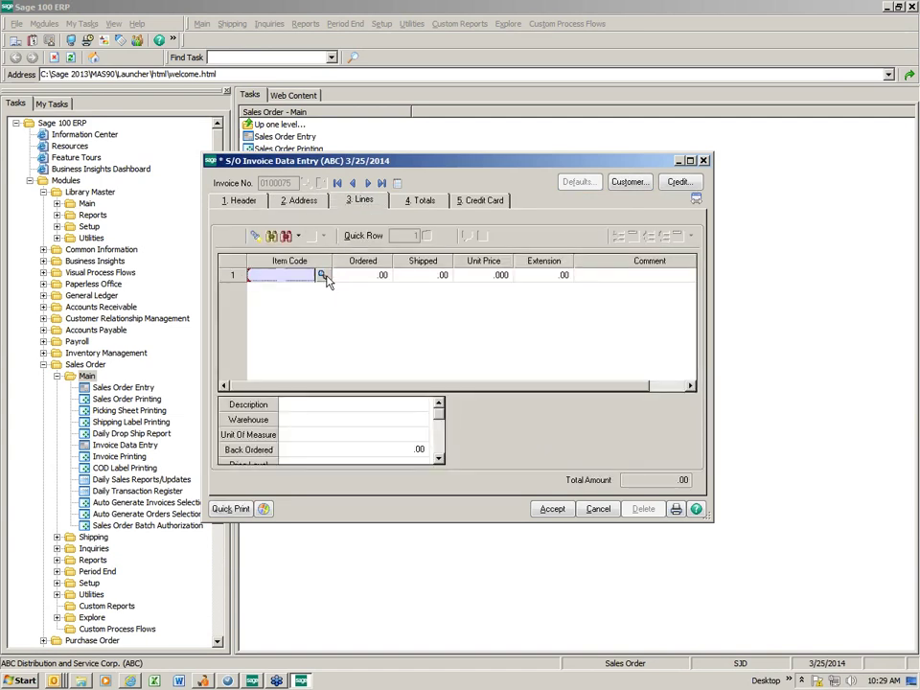
Add one 1001-HON-H252LK on line 1, accepting the quantity despite insufficient stock.
click(319, 273)
double_click(300, 227)
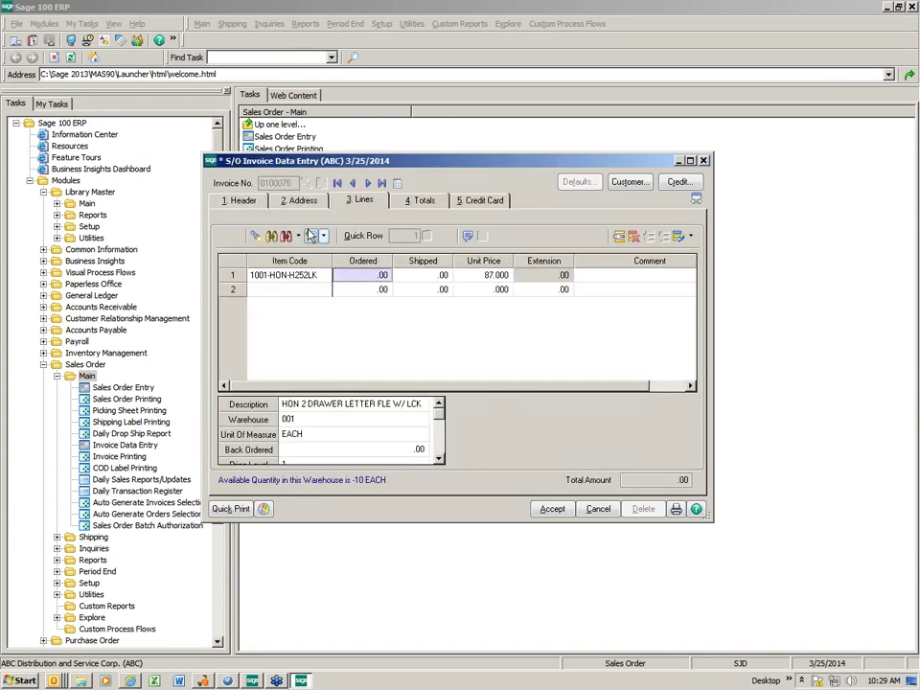
text(1)
key(Tab)
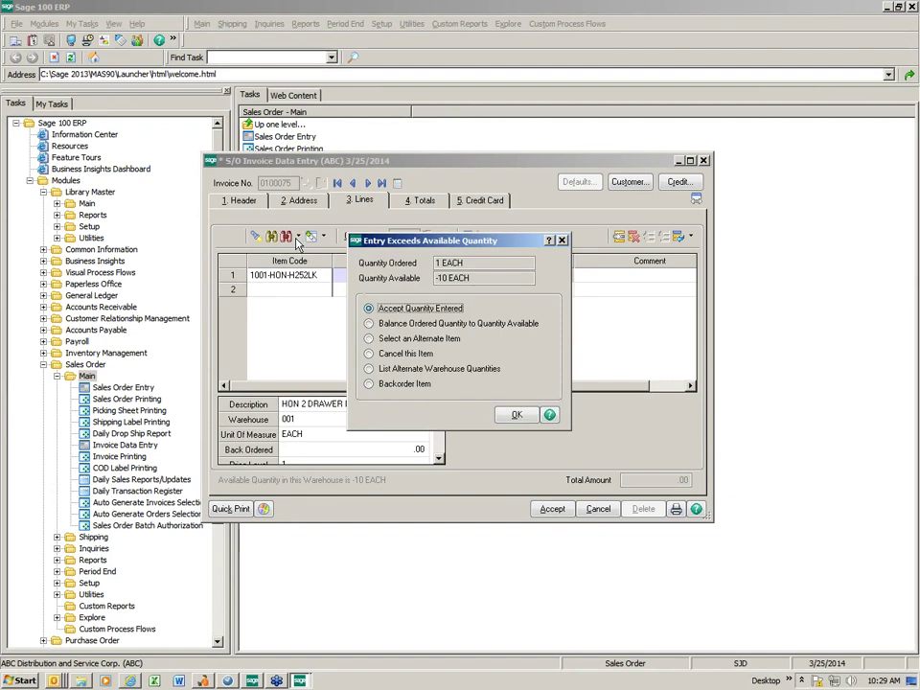
key(Return)
key(Return)
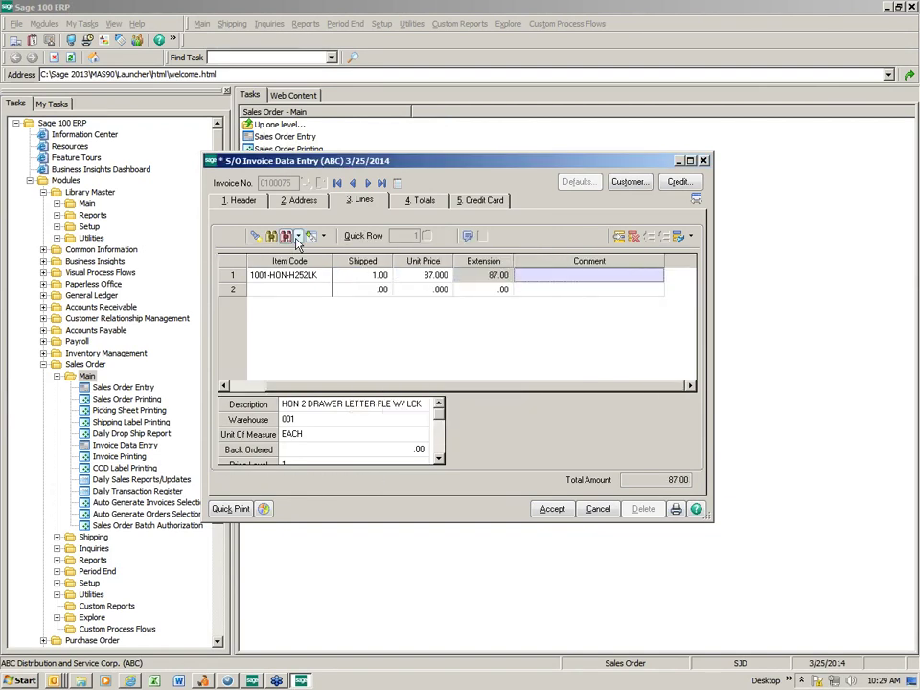
Review the Totals tab showing an 87.00 invoice total.
click(423, 201)
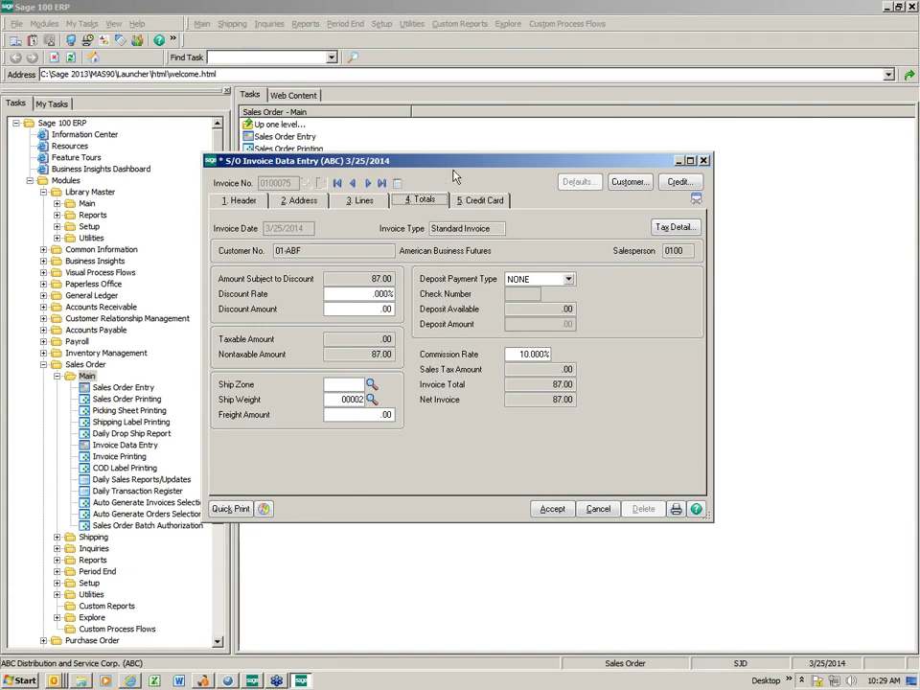
drag(447, 161, 604, 116)
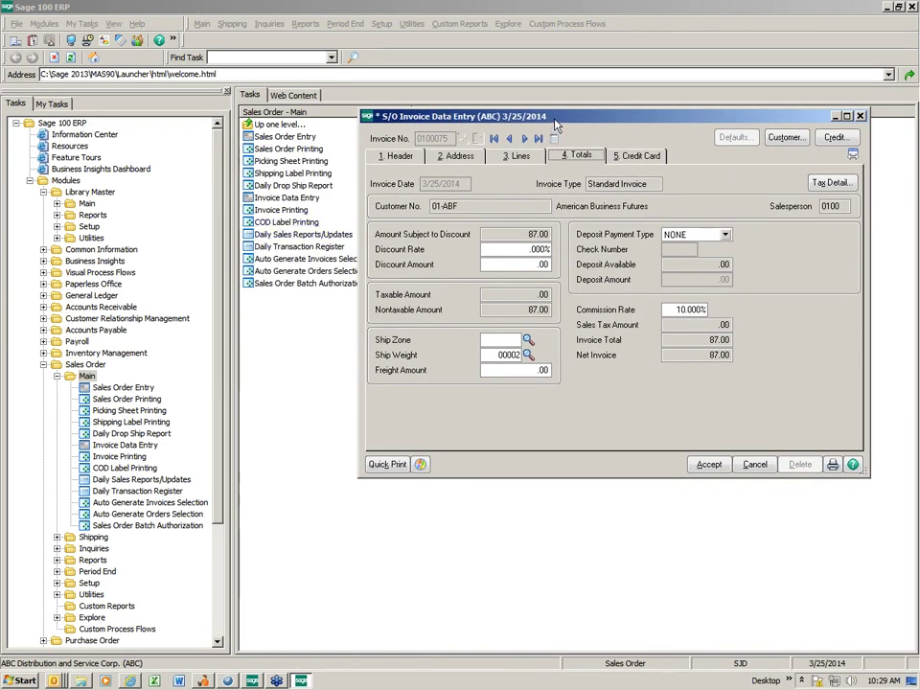
drag(554, 134, 348, 139)
Save invoice 0100075 and Quick Print it with Paperless Office output Electronically Deliver Only.
click(182, 471)
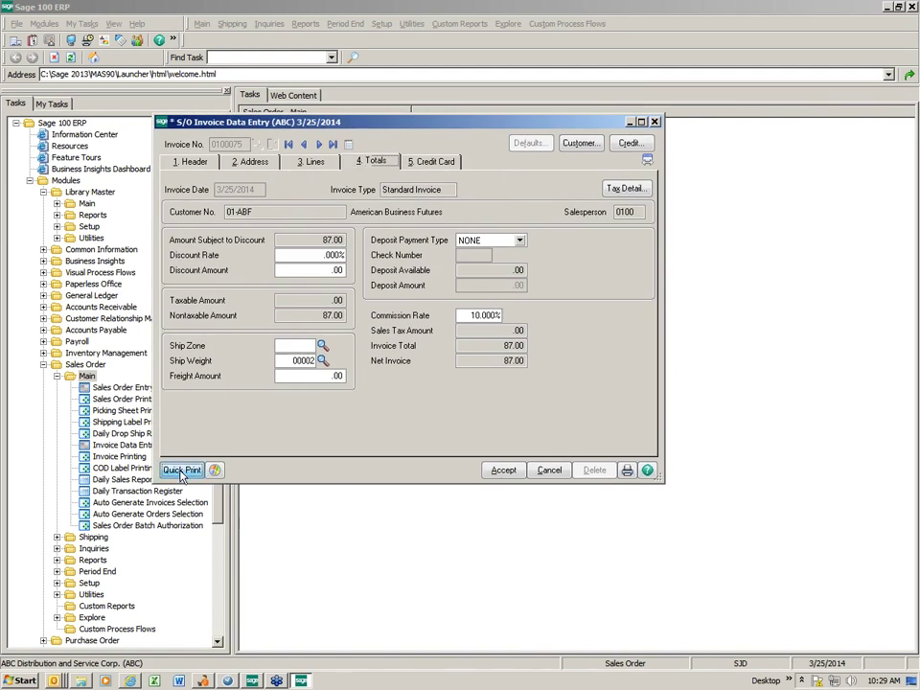
click(433, 255)
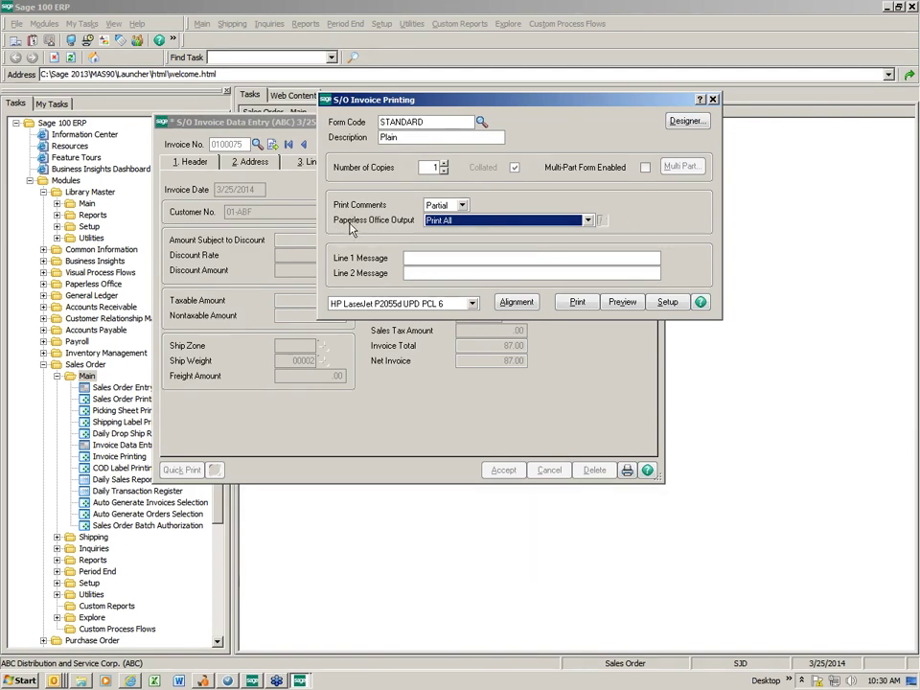
click(588, 221)
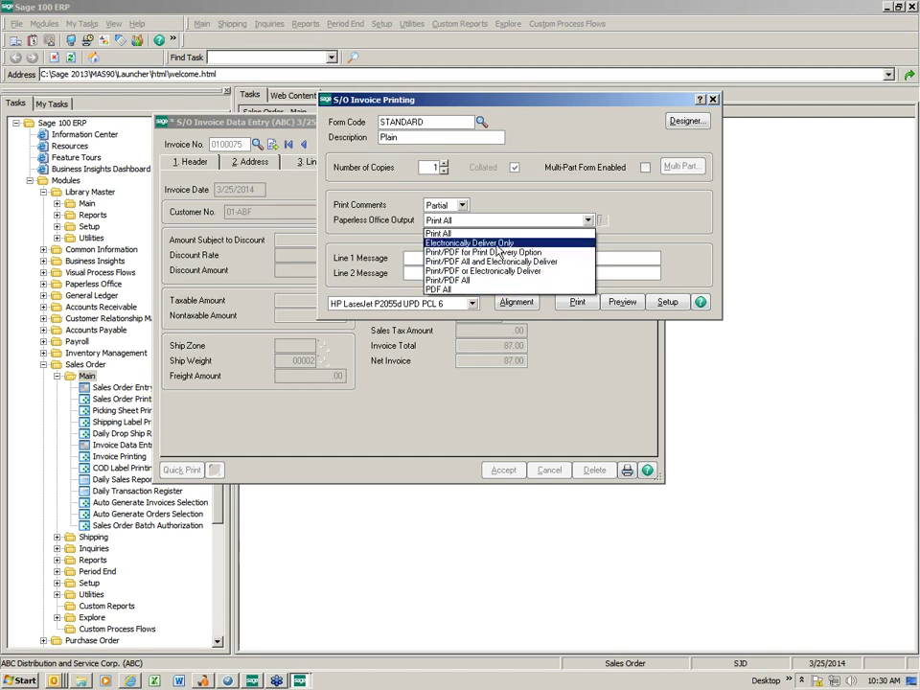
click(496, 244)
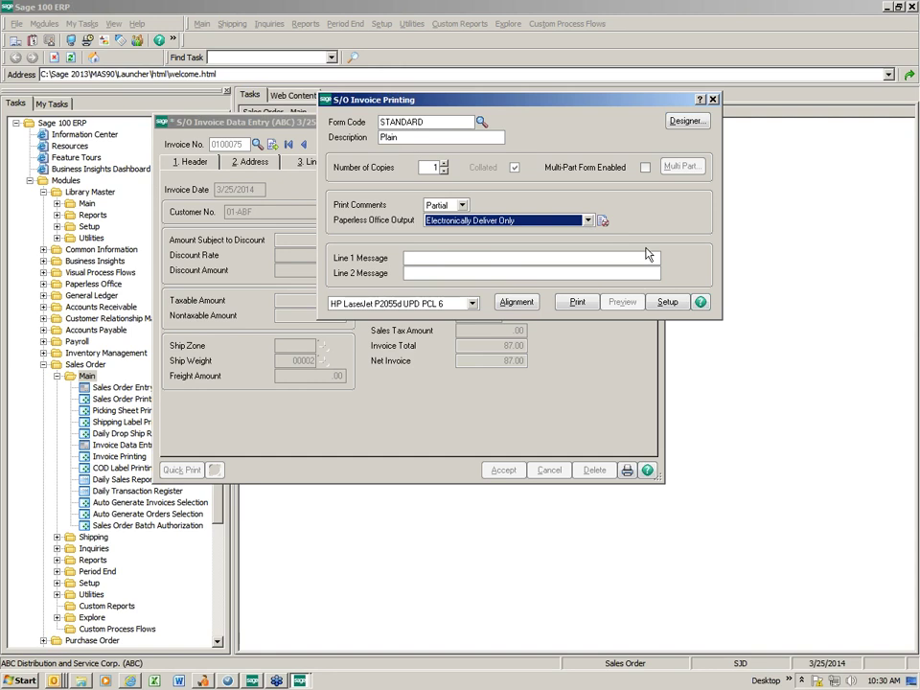
click(576, 303)
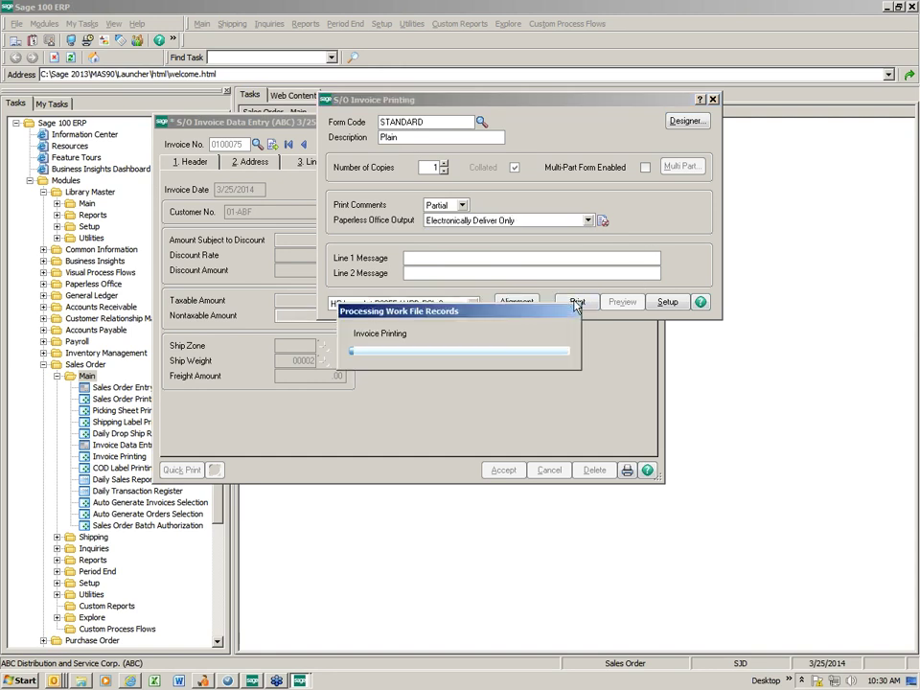
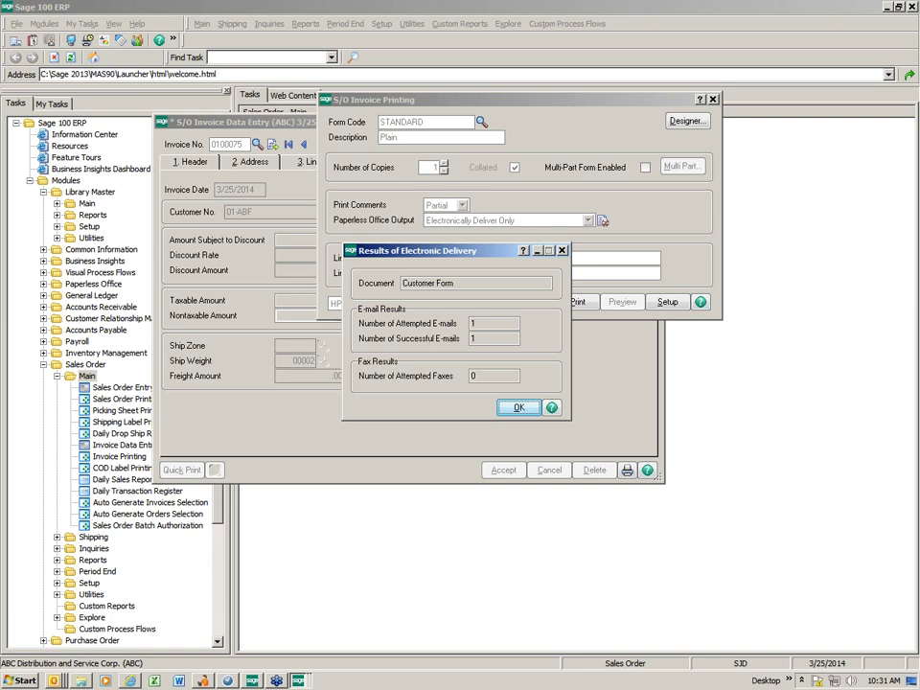
Acknowledge the e-mail delivery results and printer message, then close S/O Invoice Data Entry.
click(518, 409)
click(462, 255)
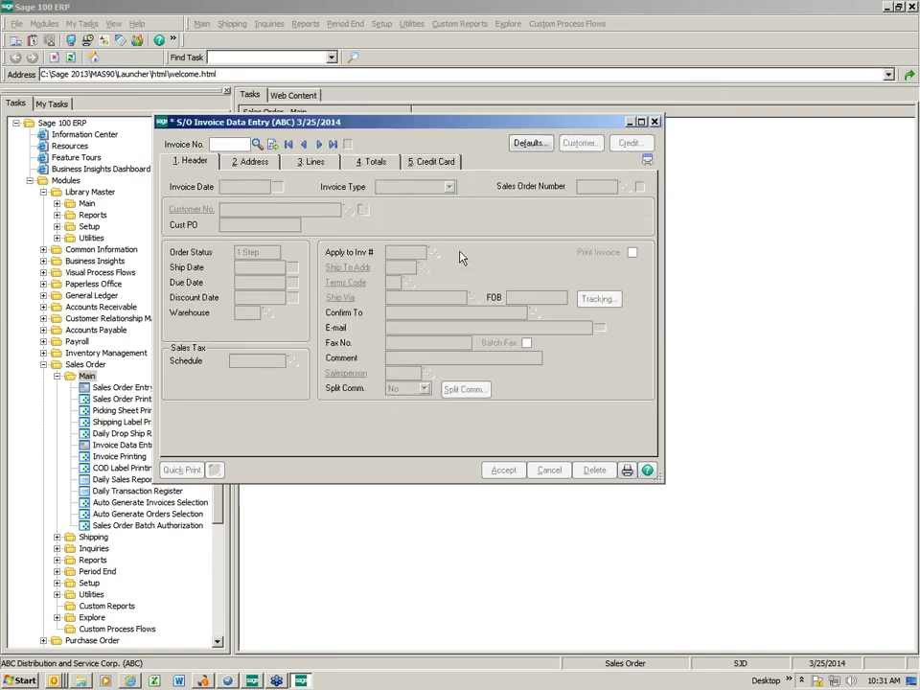
click(655, 122)
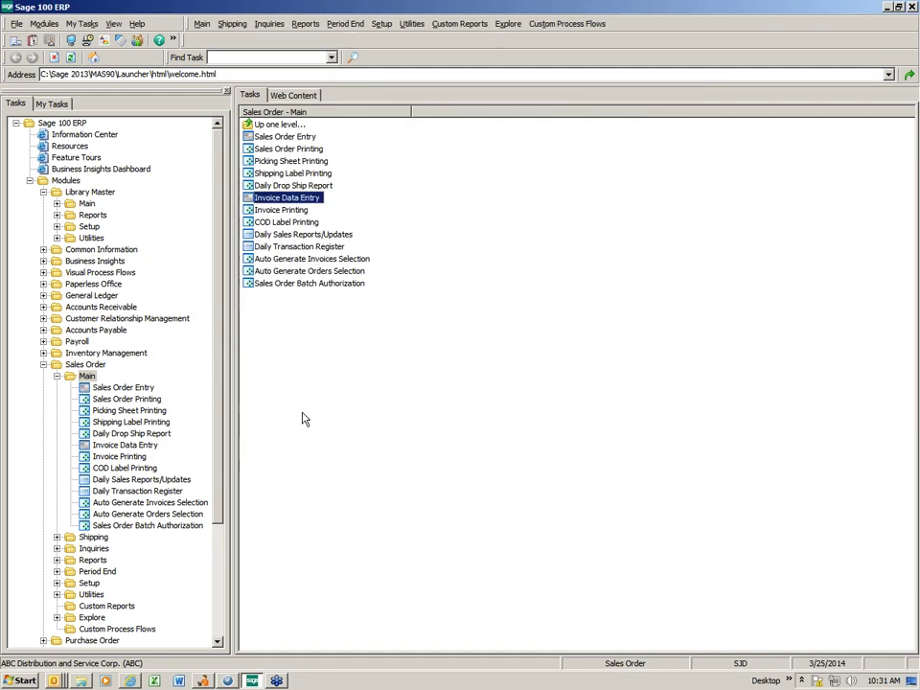
Print the 3/25/2014 Daily Sales Order Sales Journal, including the Gross Profit Journal.
click(99, 285)
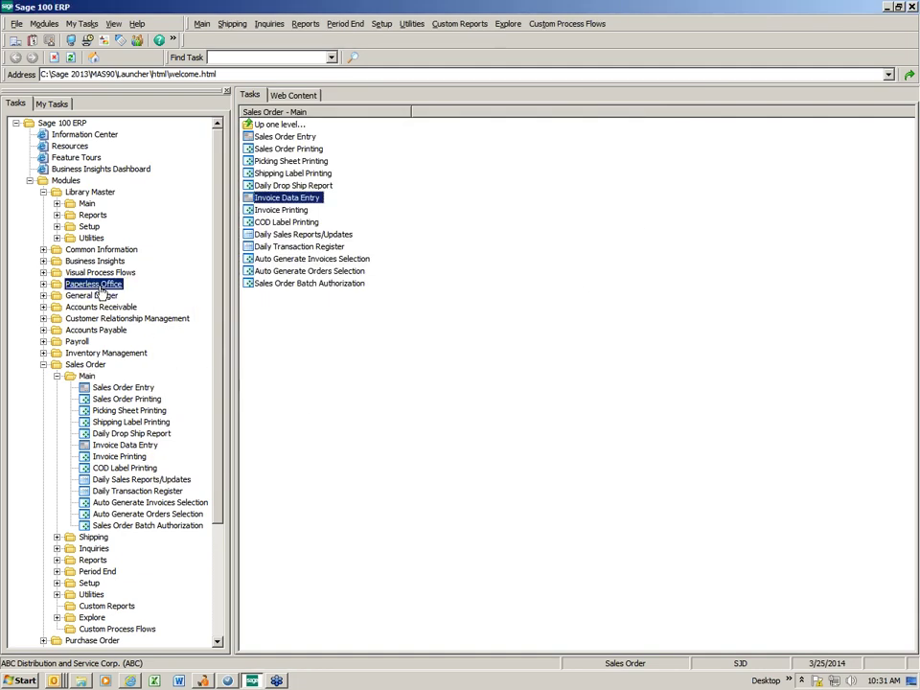
click(88, 297)
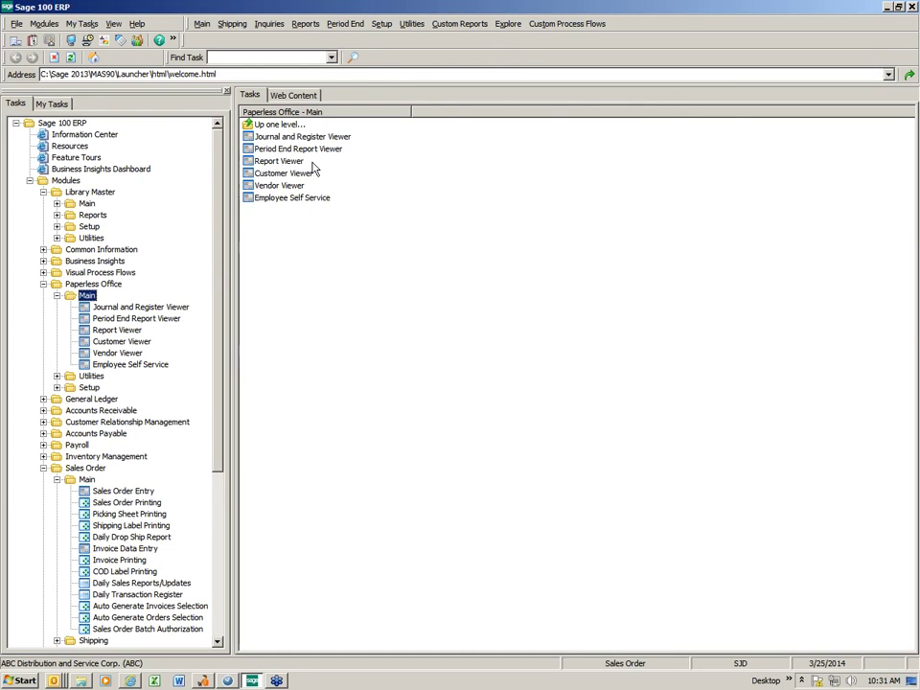
click(57, 296)
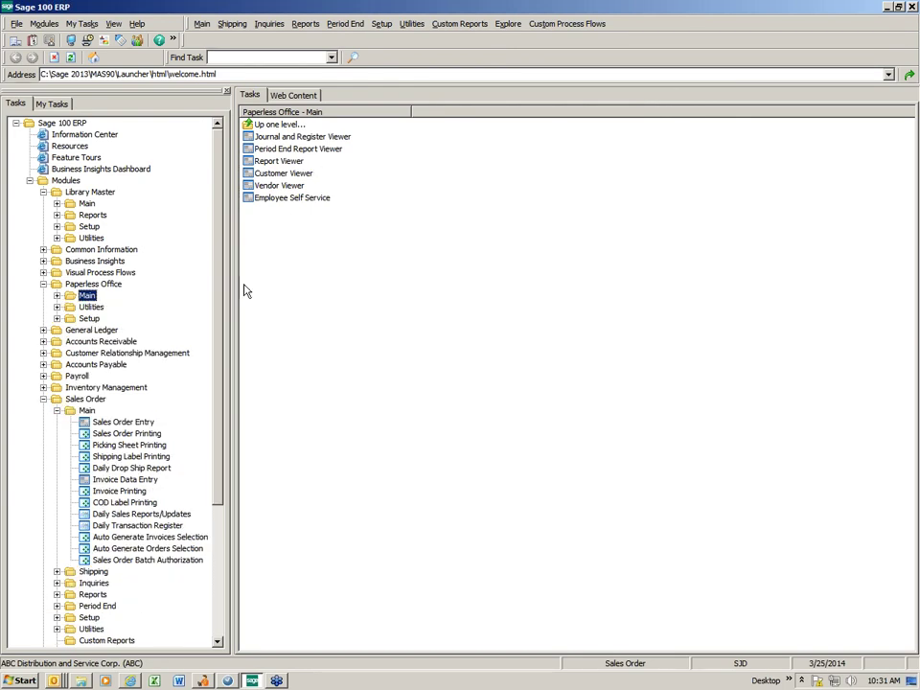
click(134, 515)
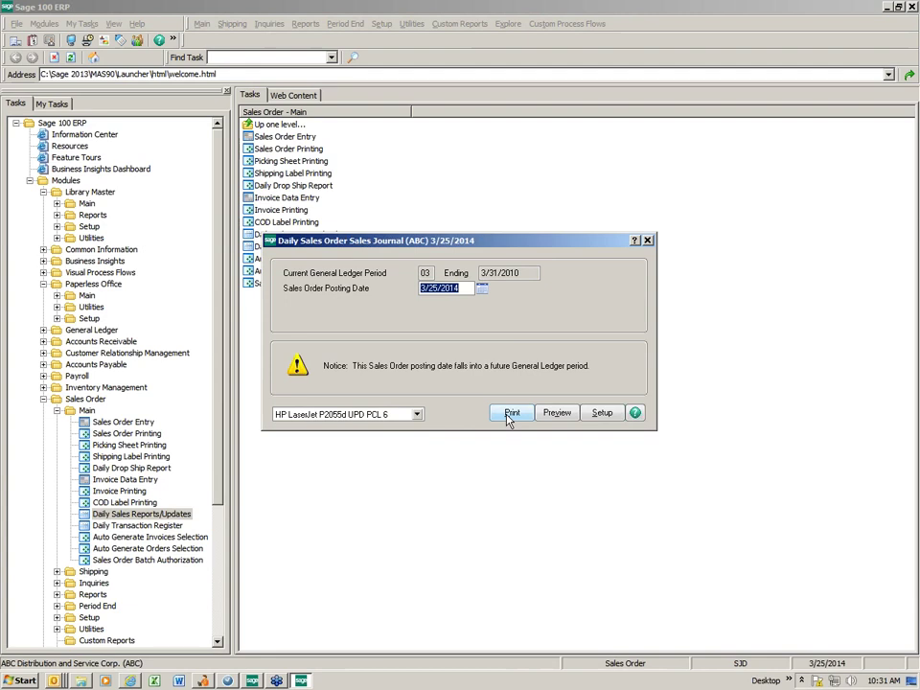
click(511, 414)
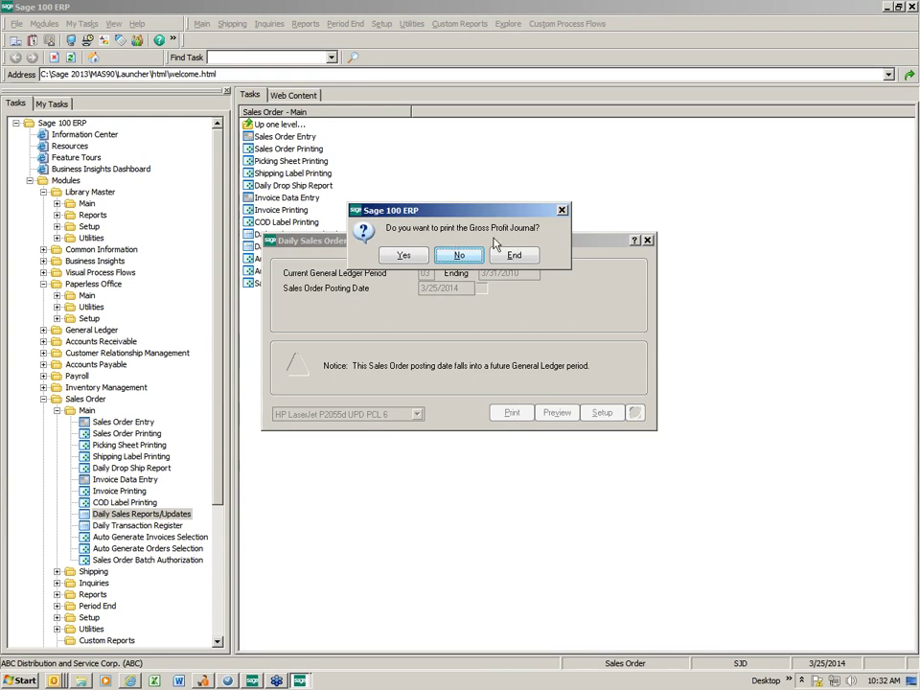
click(403, 254)
Skip the recap reports, review the sales and gross profit journal PDF, then close it.
click(459, 254)
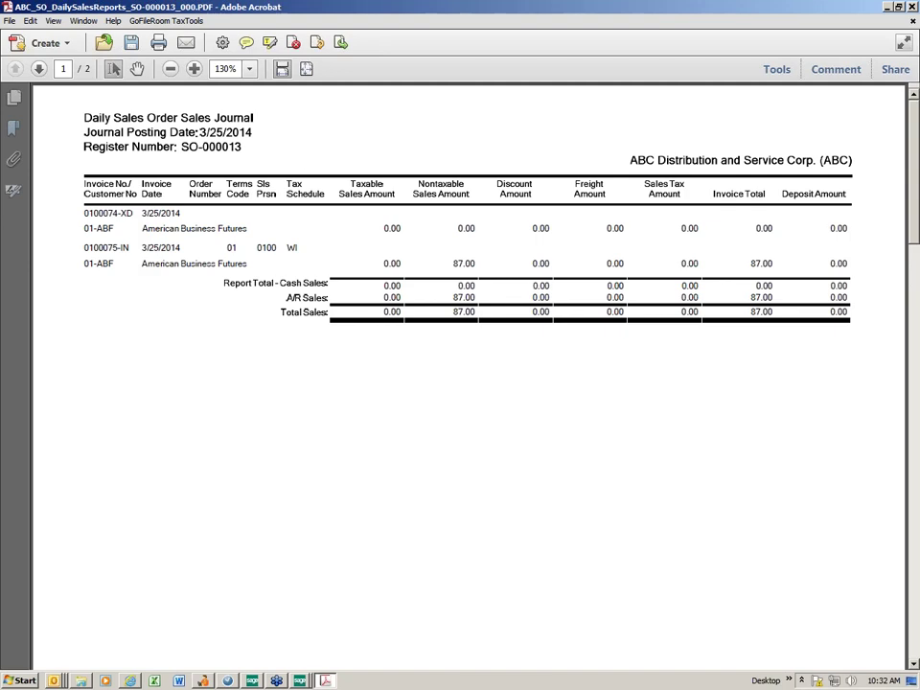
click(39, 68)
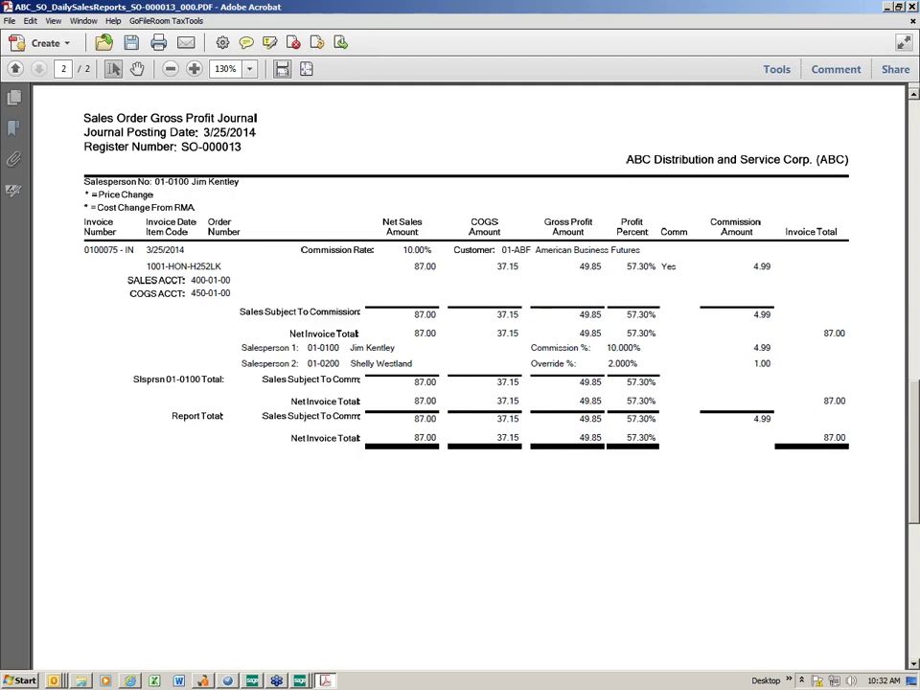
click(912, 7)
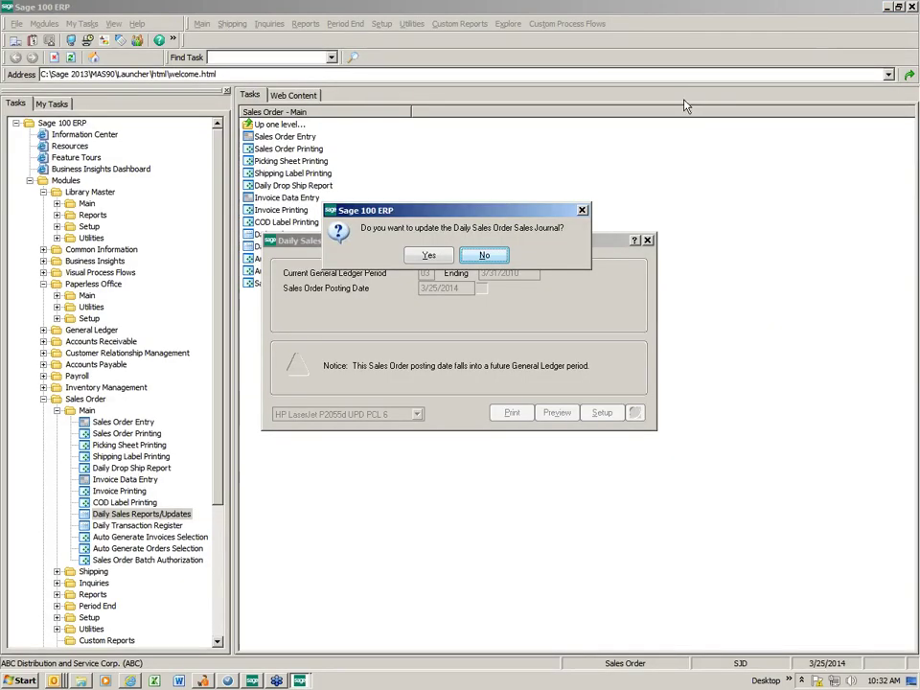
Update the sales journal and print the Daily Transaction Register.
click(439, 257)
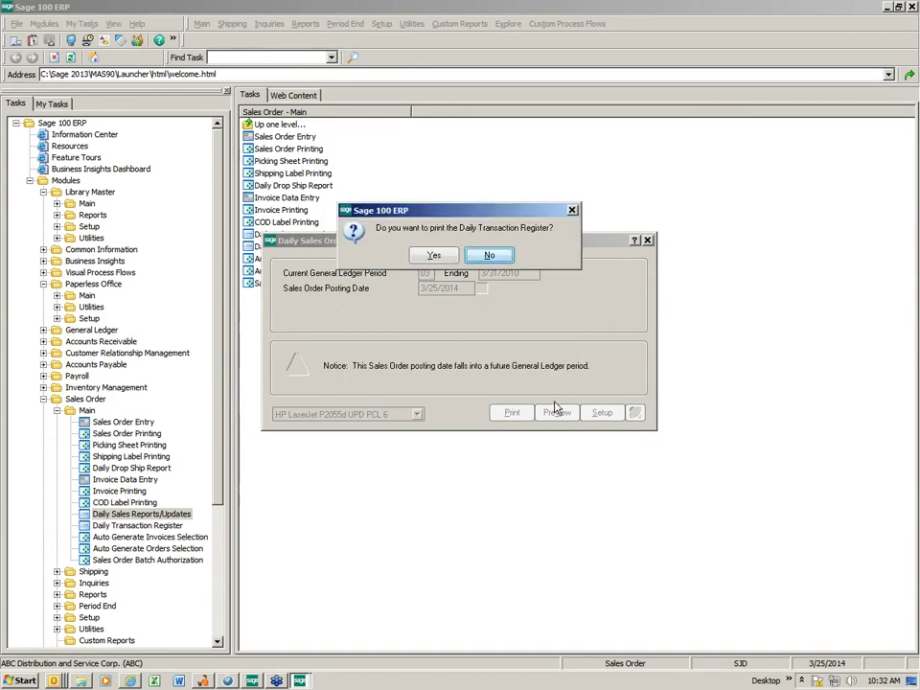
click(431, 256)
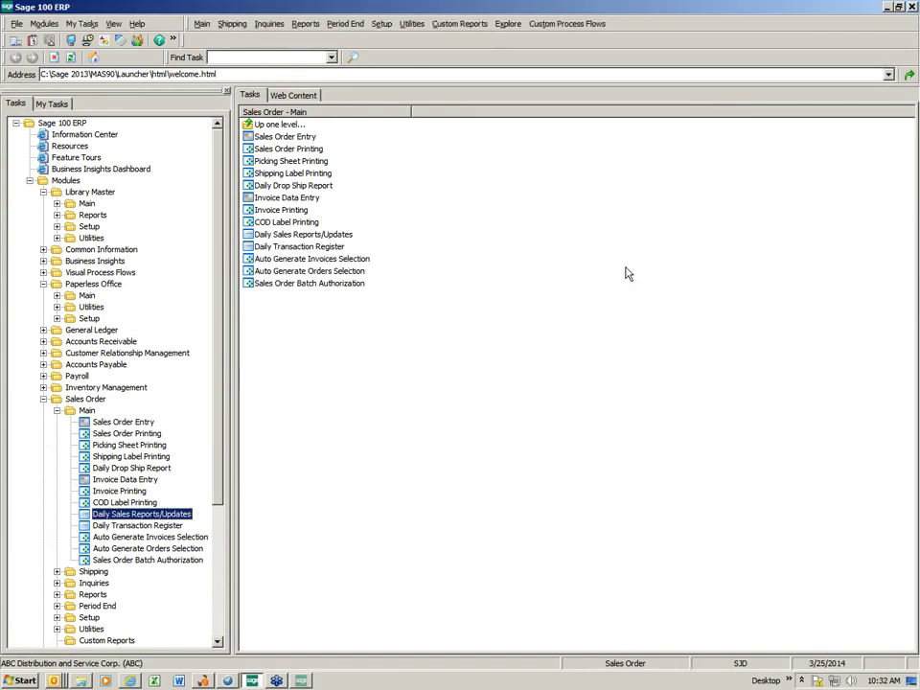
click(513, 378)
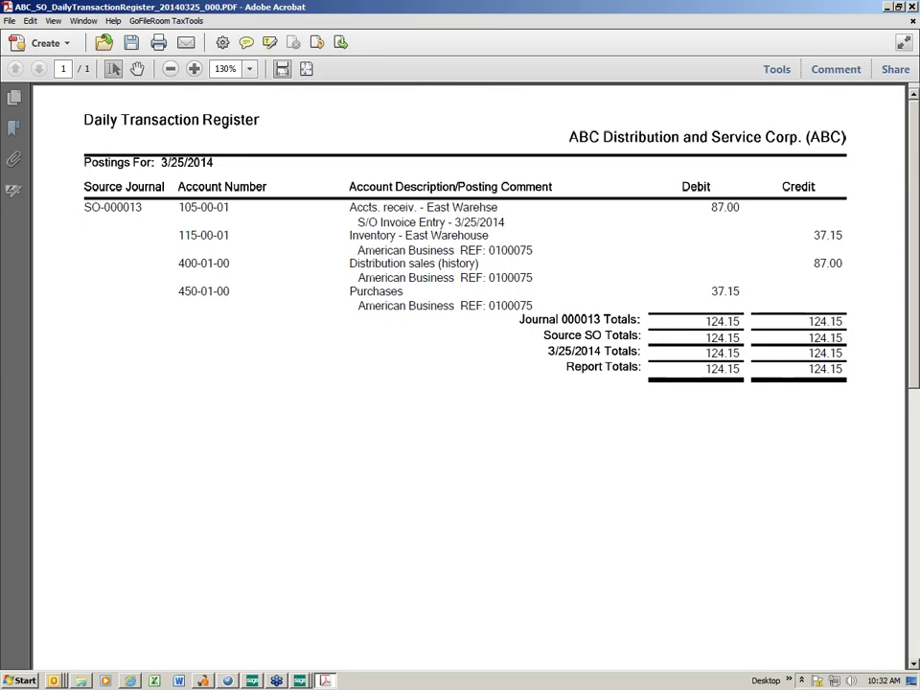
Close the Daily Transaction Register PDF after reviewing it in Acrobat.
click(914, 8)
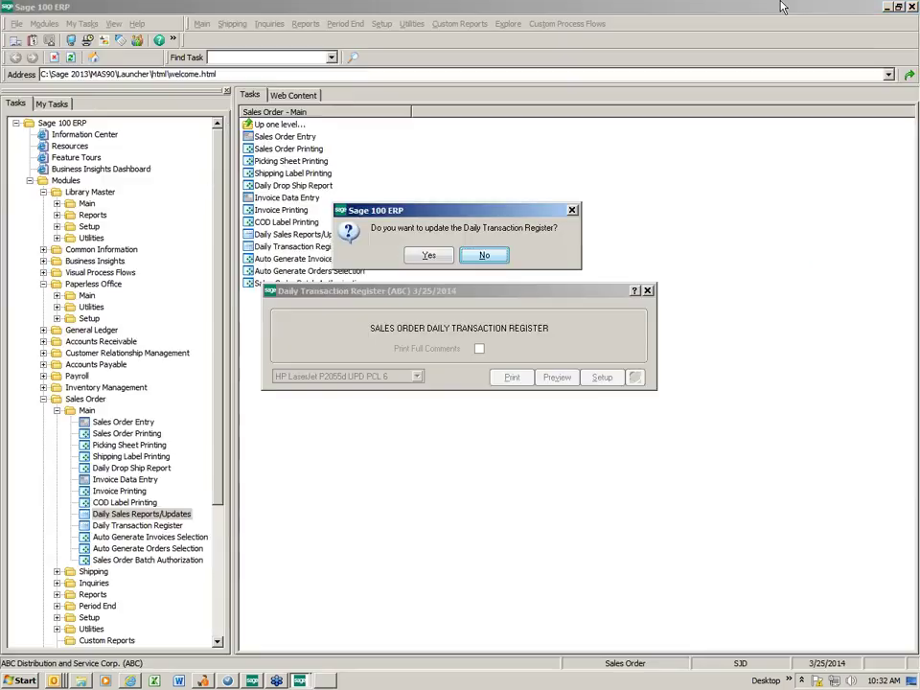
Update the Daily Transaction Register and open the Paperless Office Customer Viewer.
click(421, 259)
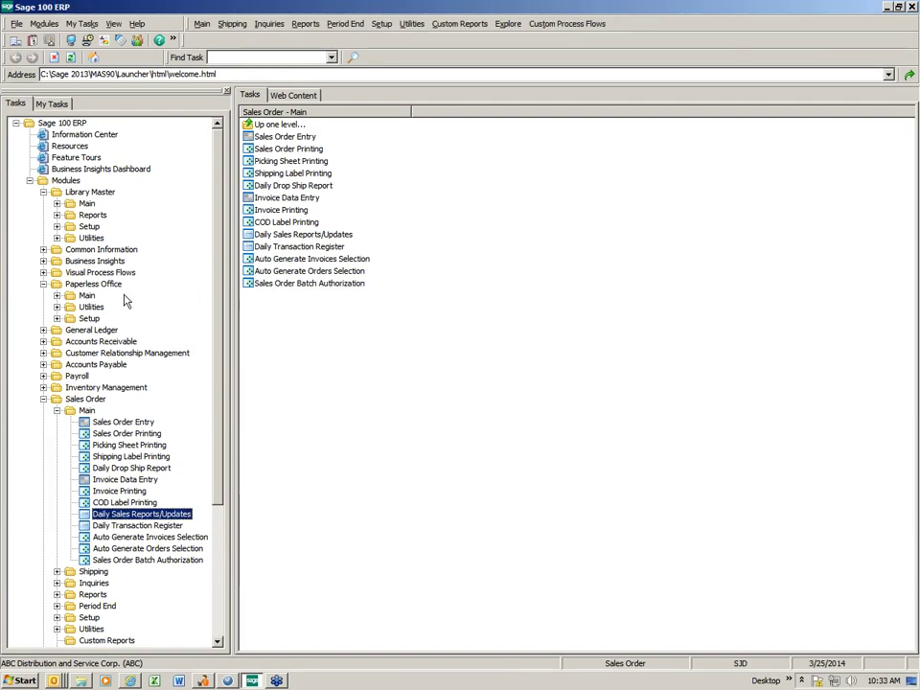
double_click(86, 295)
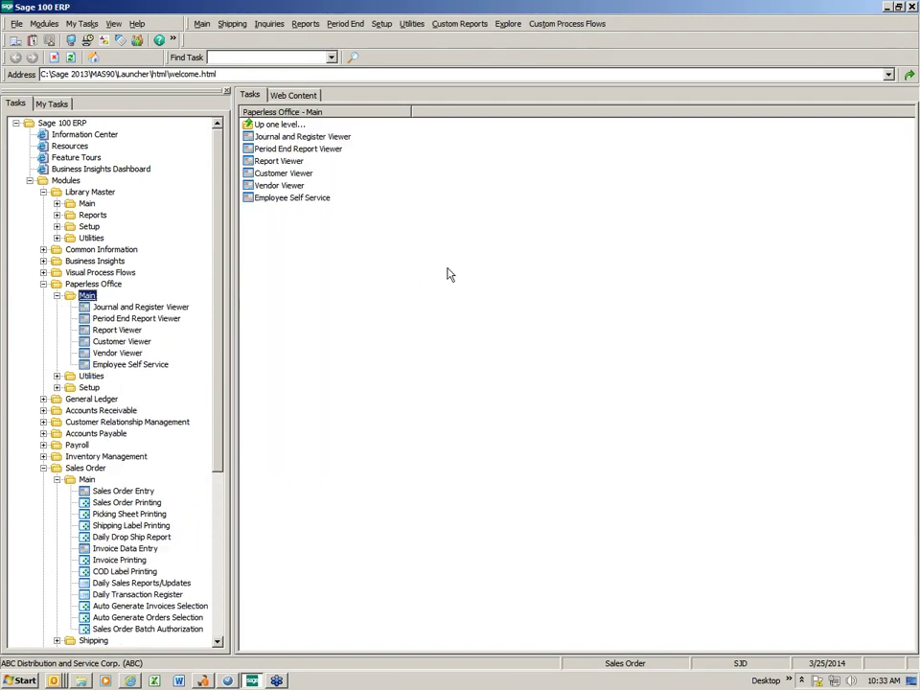
click(307, 174)
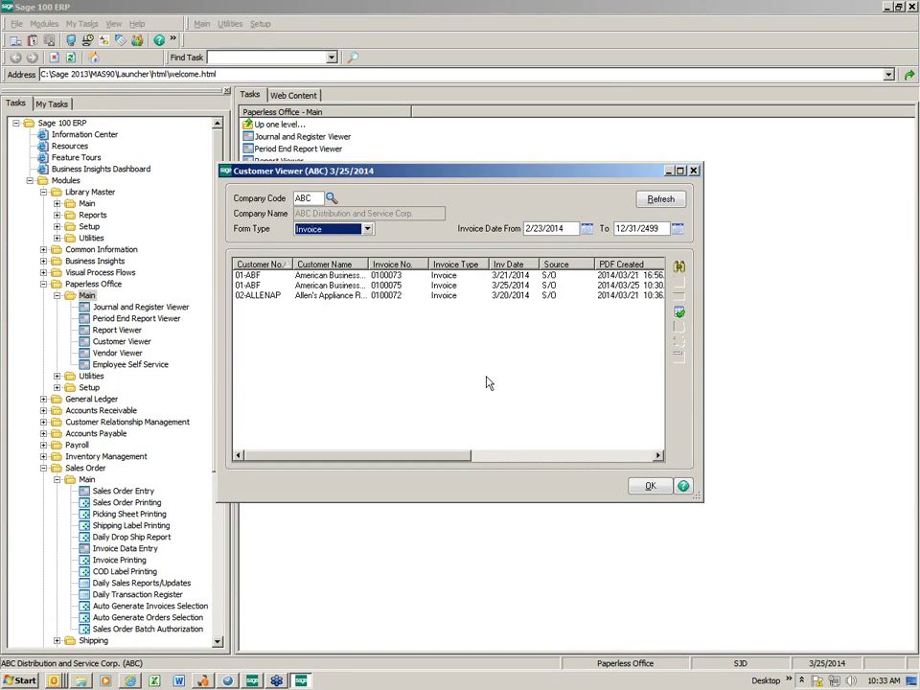
Widen and maximize the Customer Viewer, then select invoice 0100075.
drag(702, 324, 879, 335)
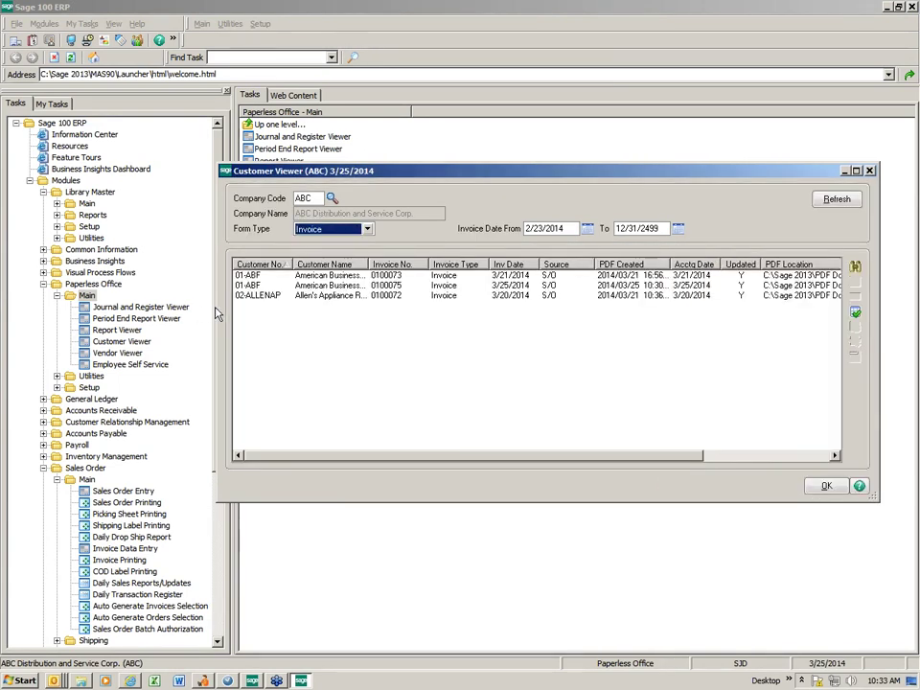
drag(355, 176, 262, 165)
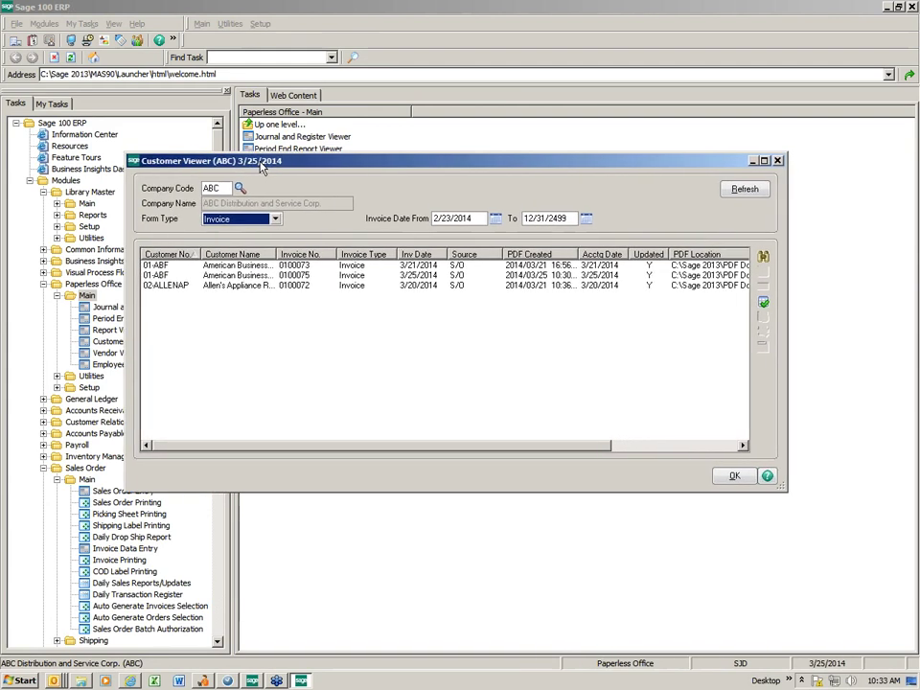
click(763, 161)
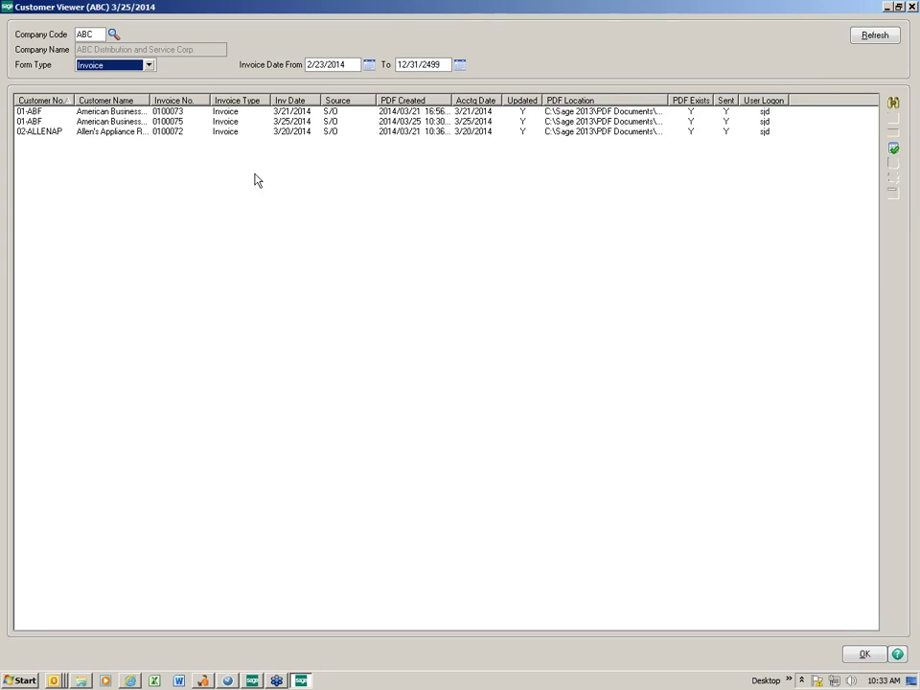
click(401, 123)
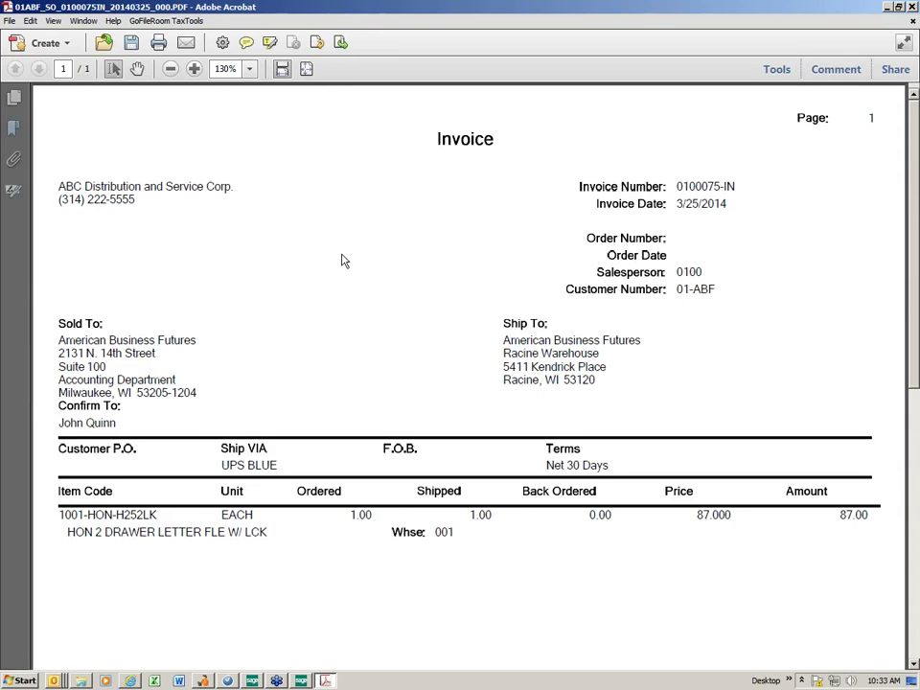
Close the invoice 0100075-IN PDF after reviewing it in Acrobat.
click(912, 8)
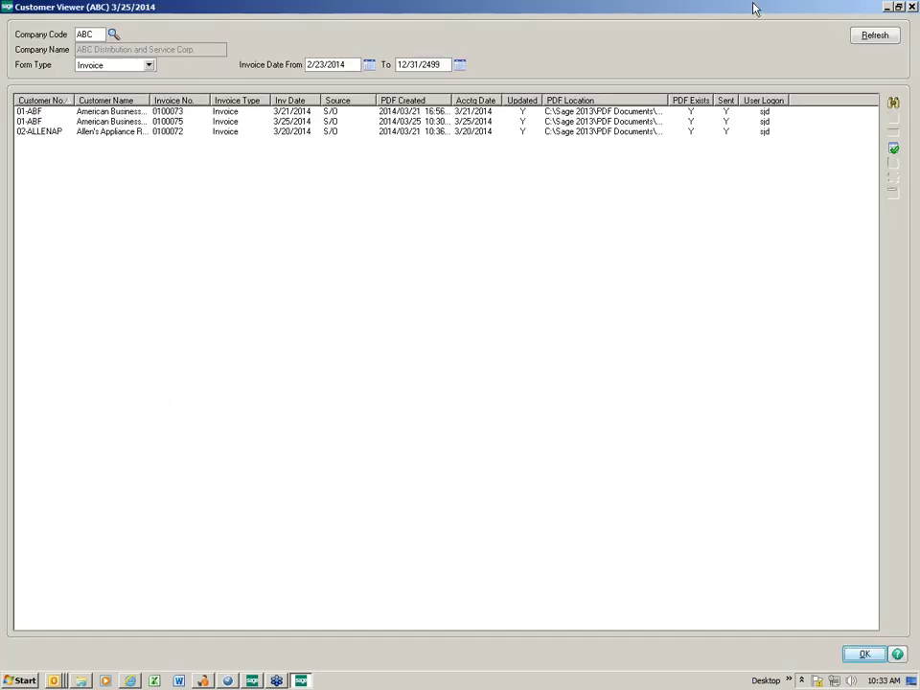
Close the Customer Viewer and open Sales Order Customer Inquiry.
click(912, 7)
click(57, 296)
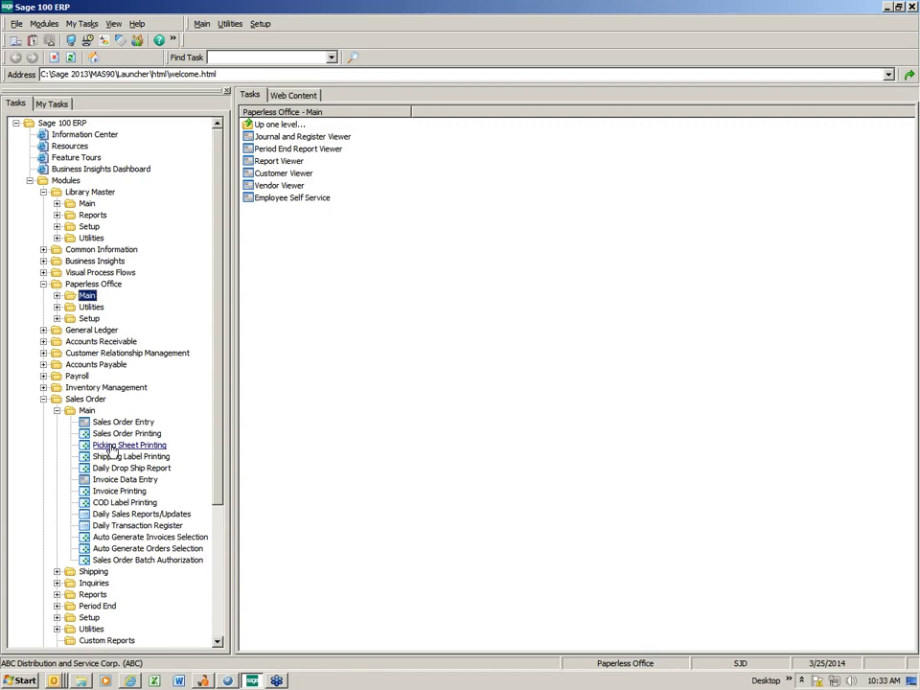
click(93, 583)
click(285, 137)
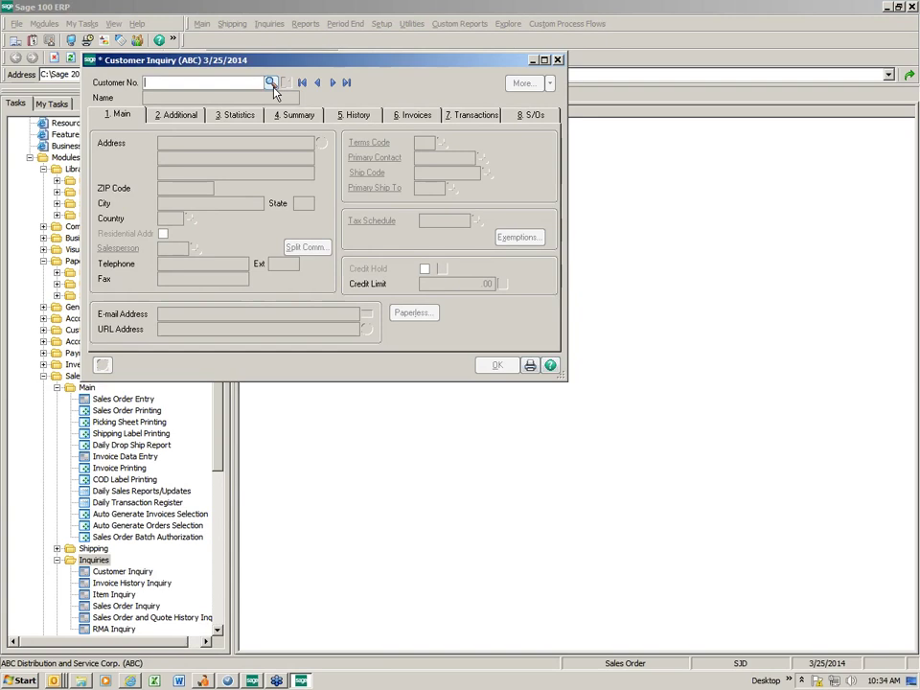
Load customer 01-ABF, select invoice 0100075 on the Invoices tab, and open its stored PDFs.
click(270, 82)
key(Return)
click(403, 115)
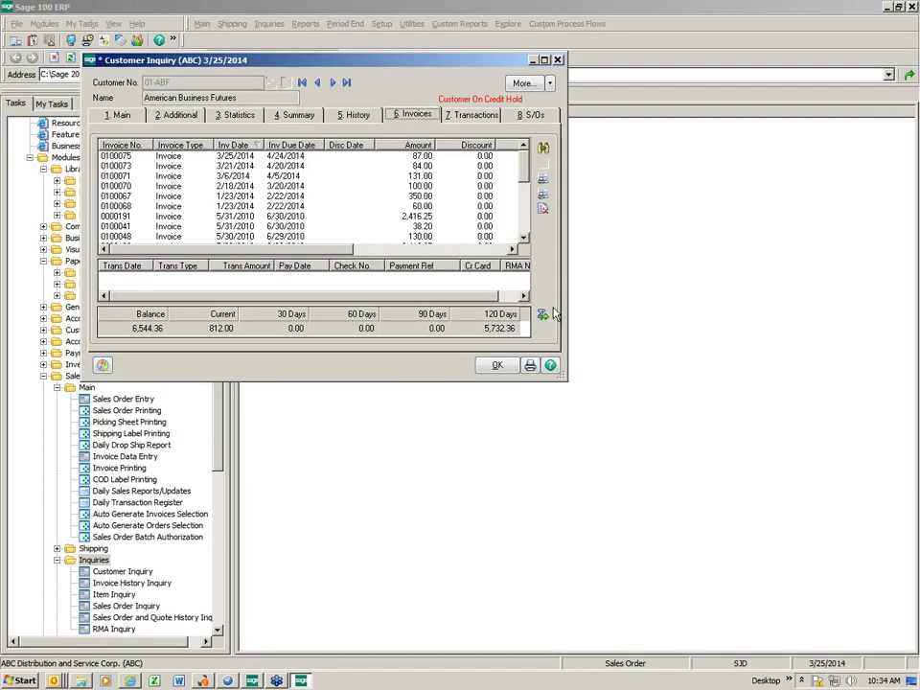
click(230, 156)
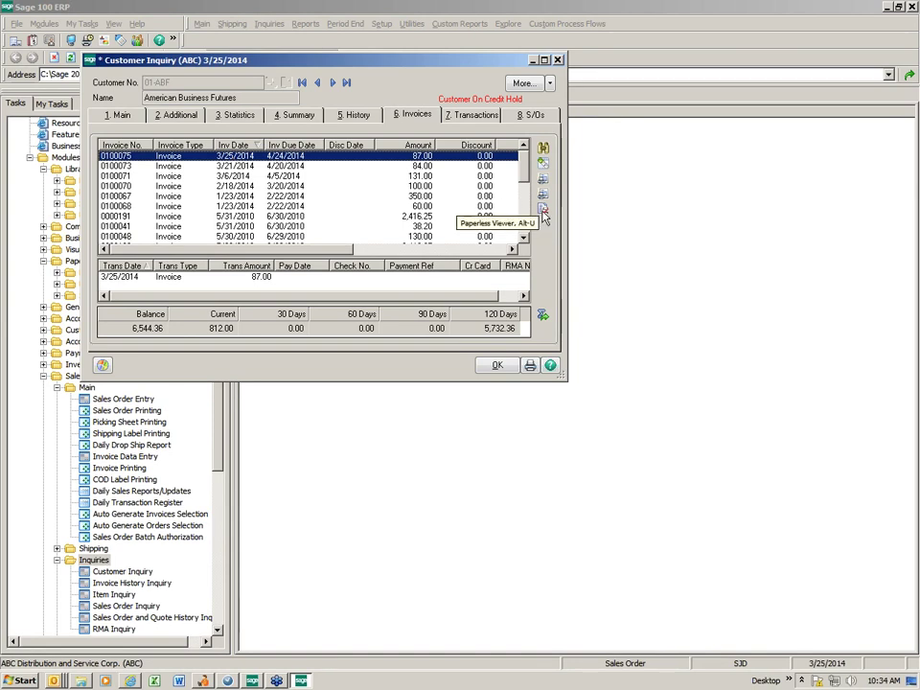
click(542, 212)
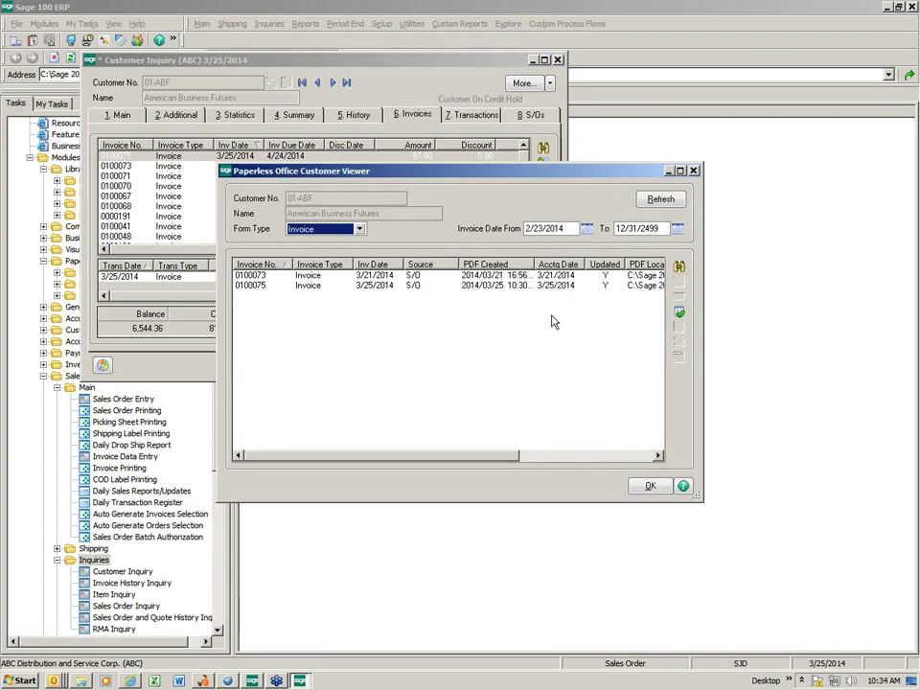
Select invoice 0100075's PDF, widen the viewer to see its location, then close viewer and Customer Inquiry.
click(454, 285)
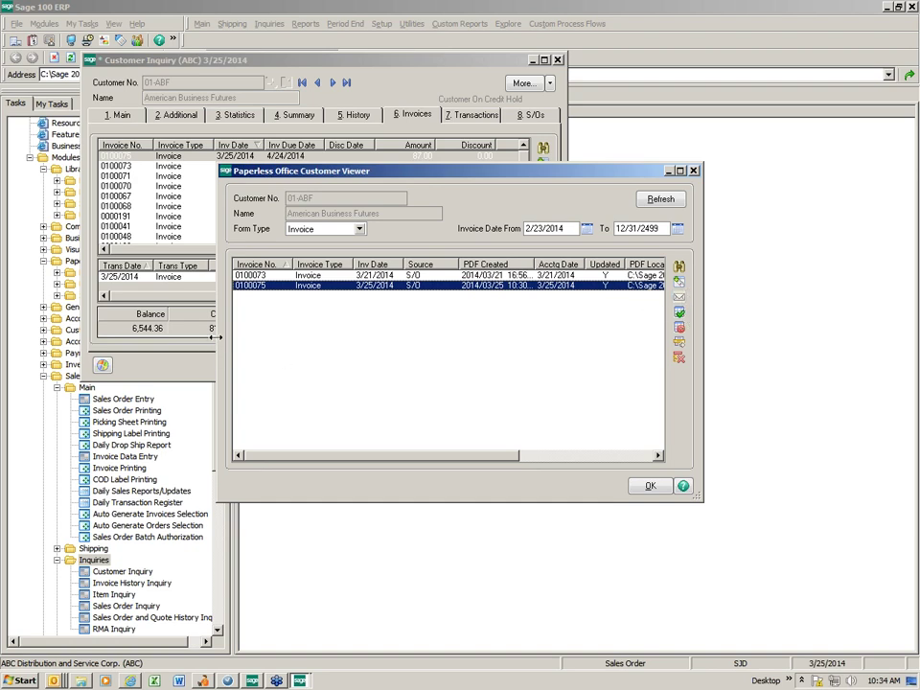
drag(219, 345, 107, 345)
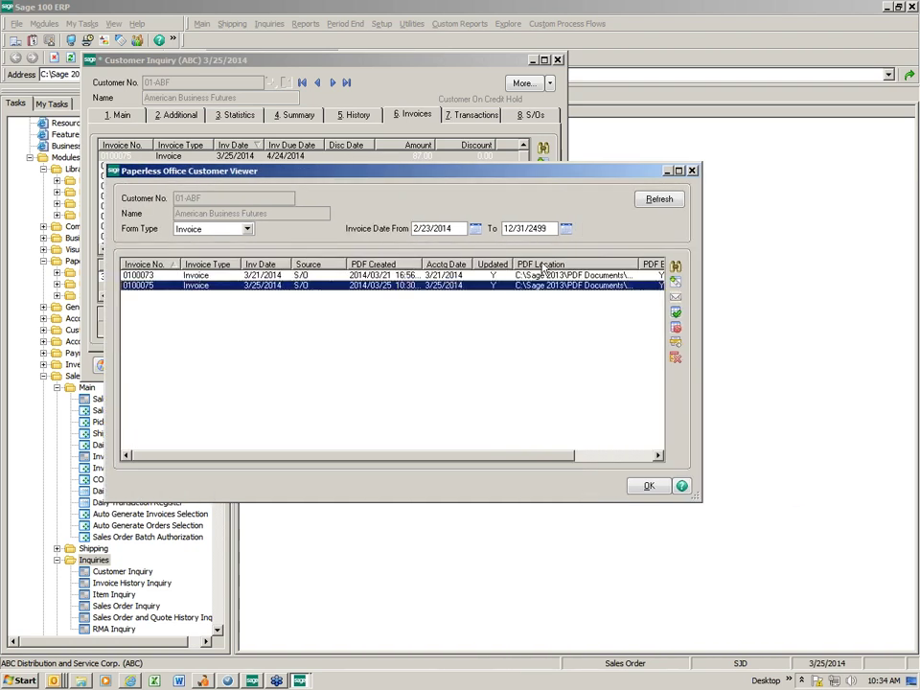
click(692, 171)
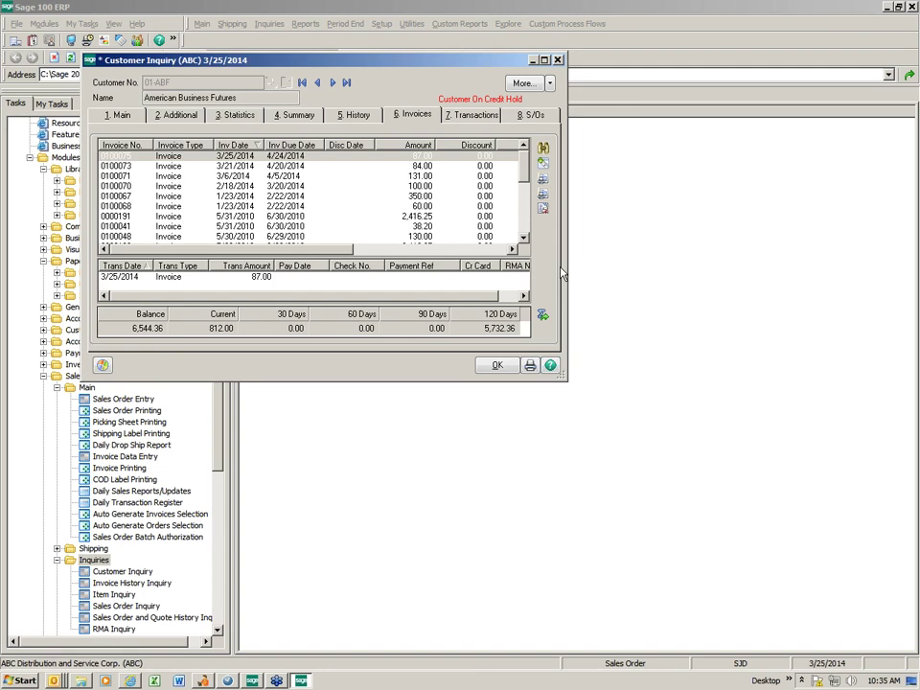
key(Escape)
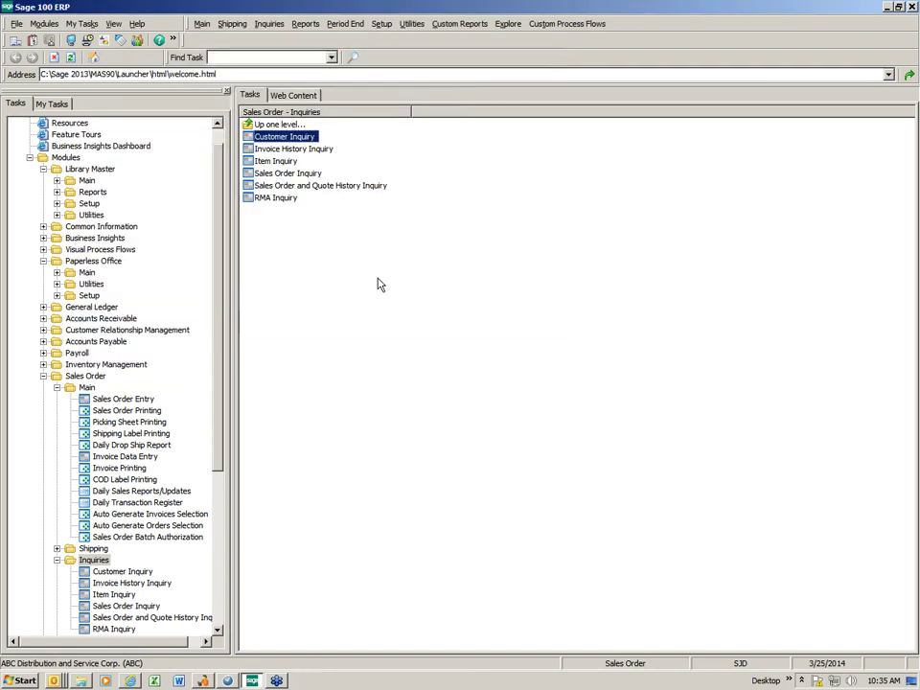
Open Electronic Delivery Message Maintenance with Customer Forms as the document type.
click(89, 296)
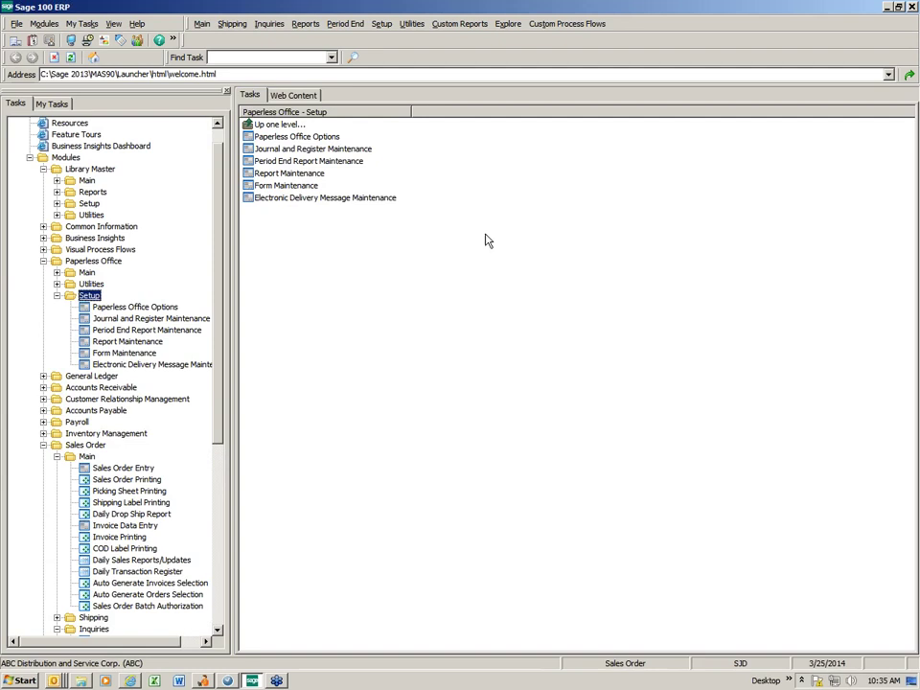
click(343, 199)
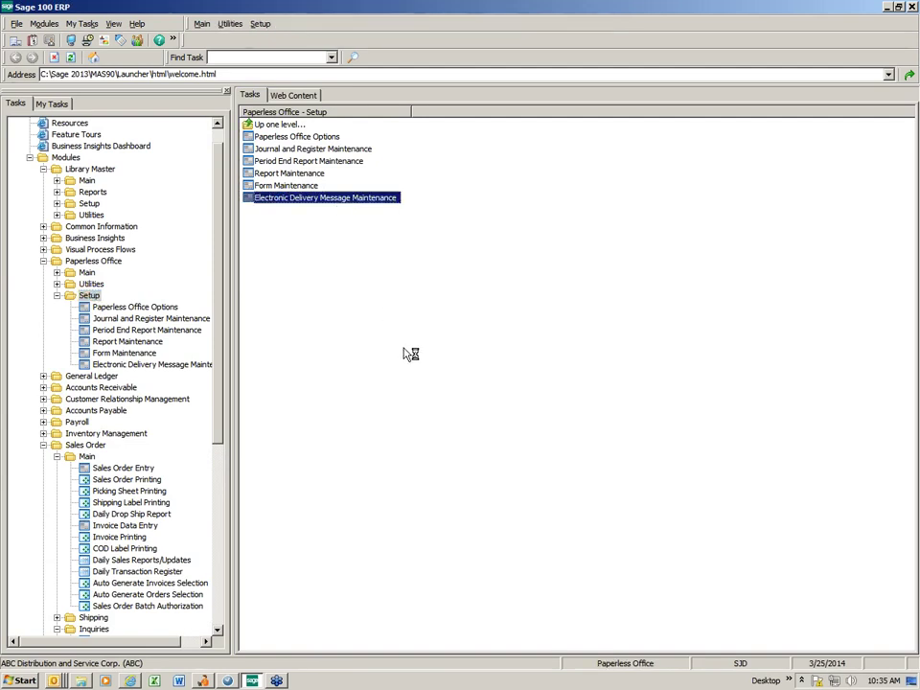
click(460, 214)
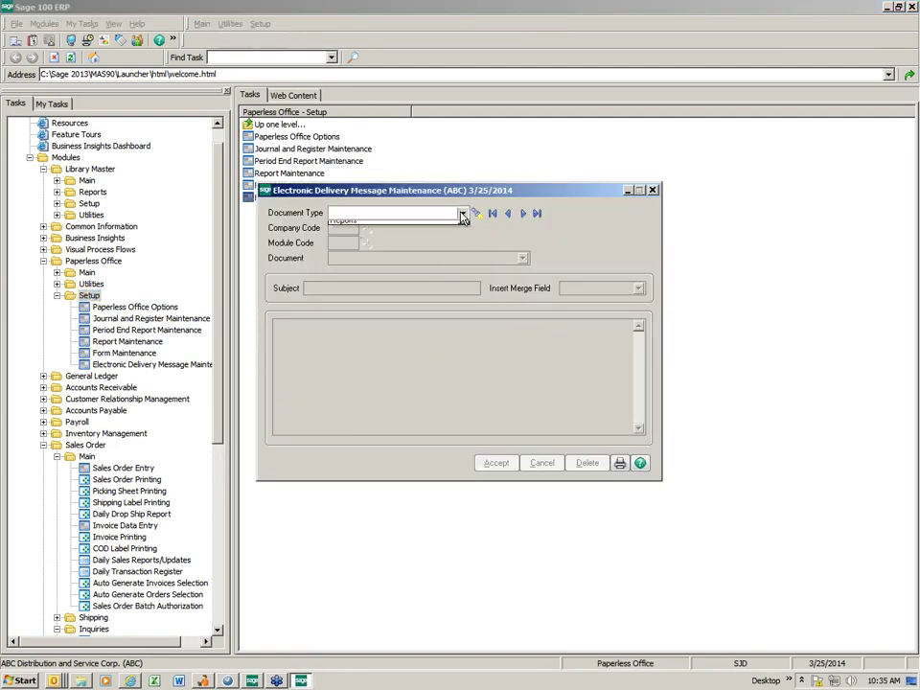
click(464, 265)
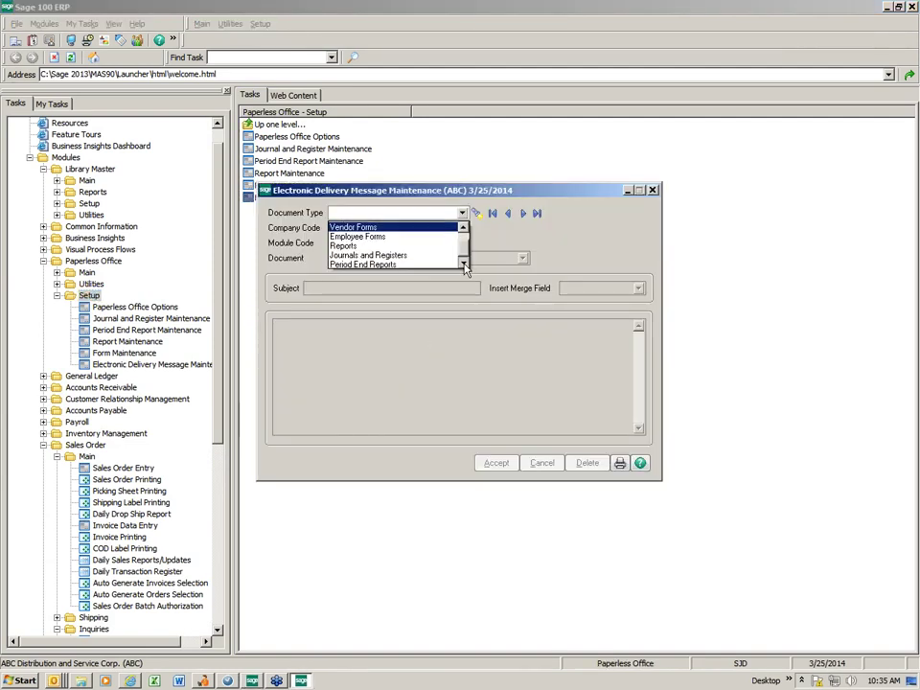
key(Down)
key(Down)
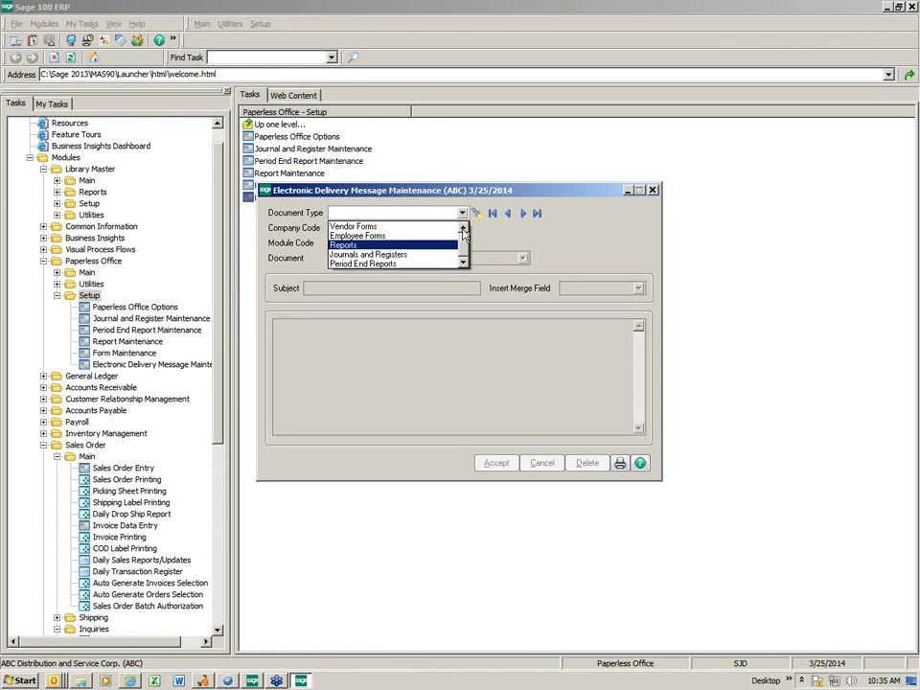
click(464, 230)
click(383, 235)
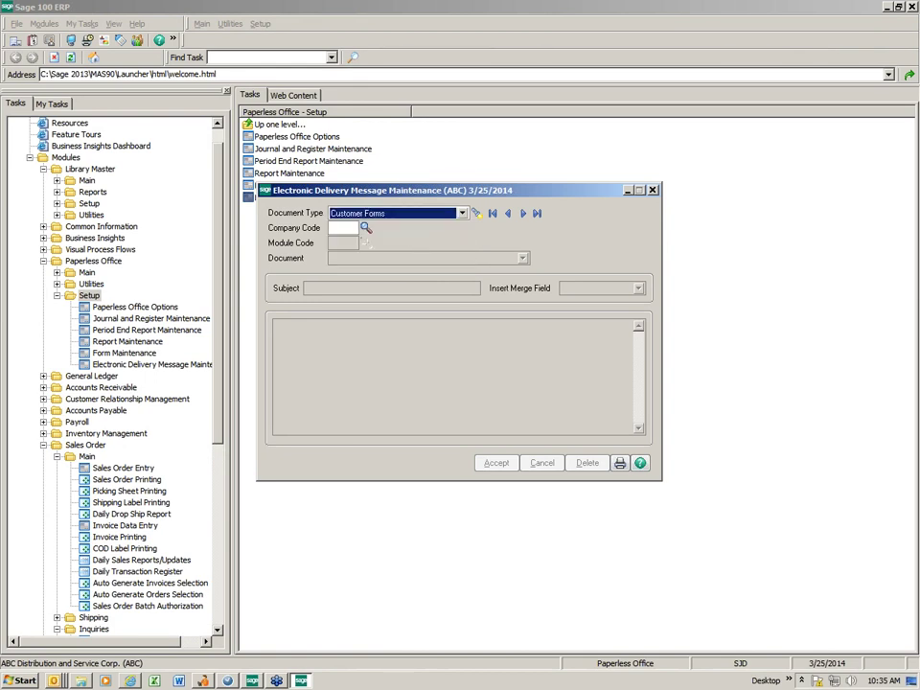
Load the ALL-company S/O Invoice message template, review its Subject, then close it.
click(366, 228)
double_click(287, 159)
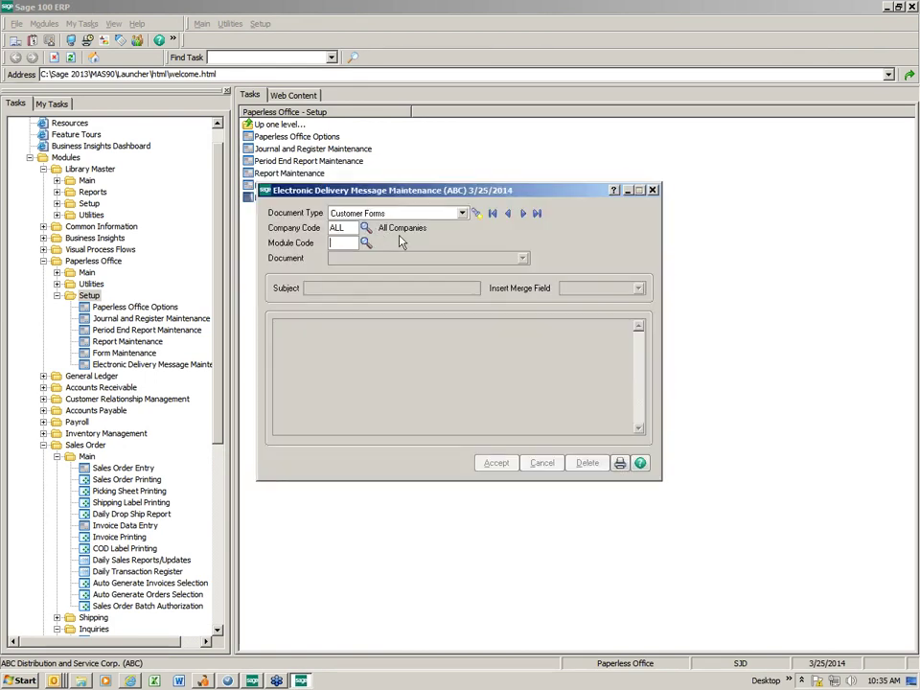
click(366, 242)
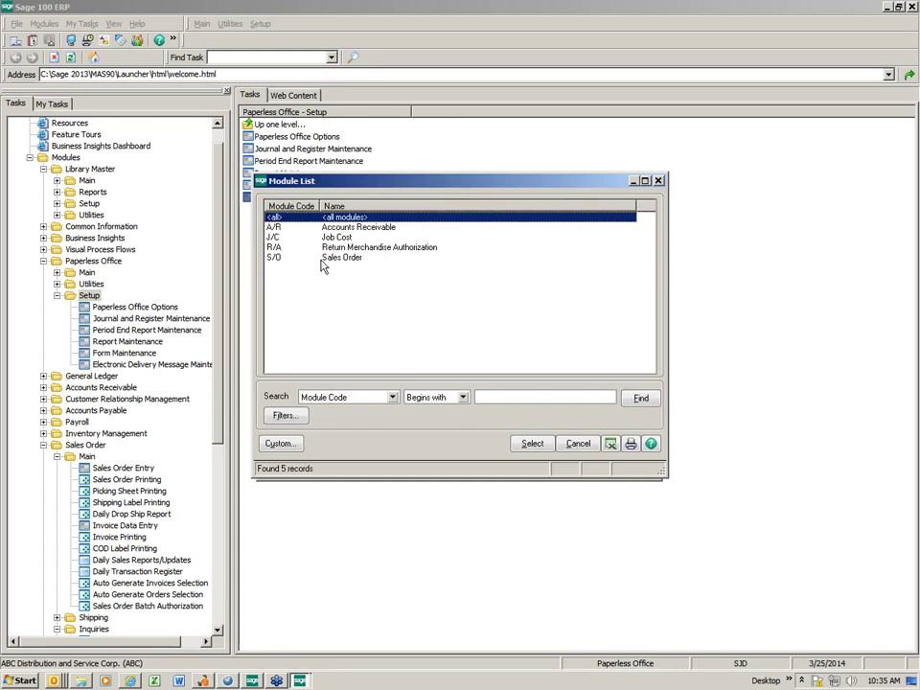
double_click(321, 259)
click(523, 257)
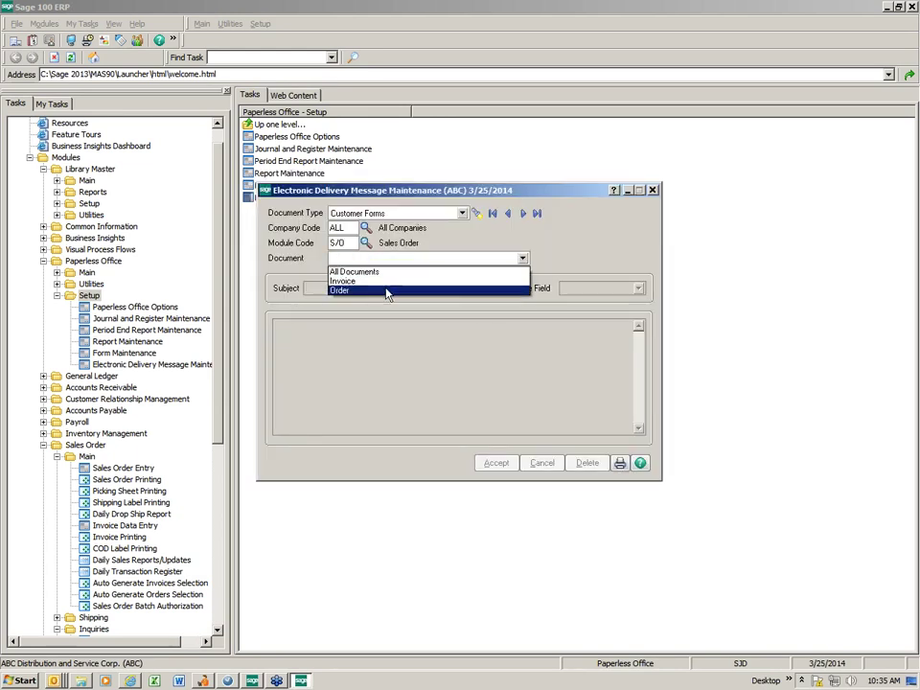
click(345, 280)
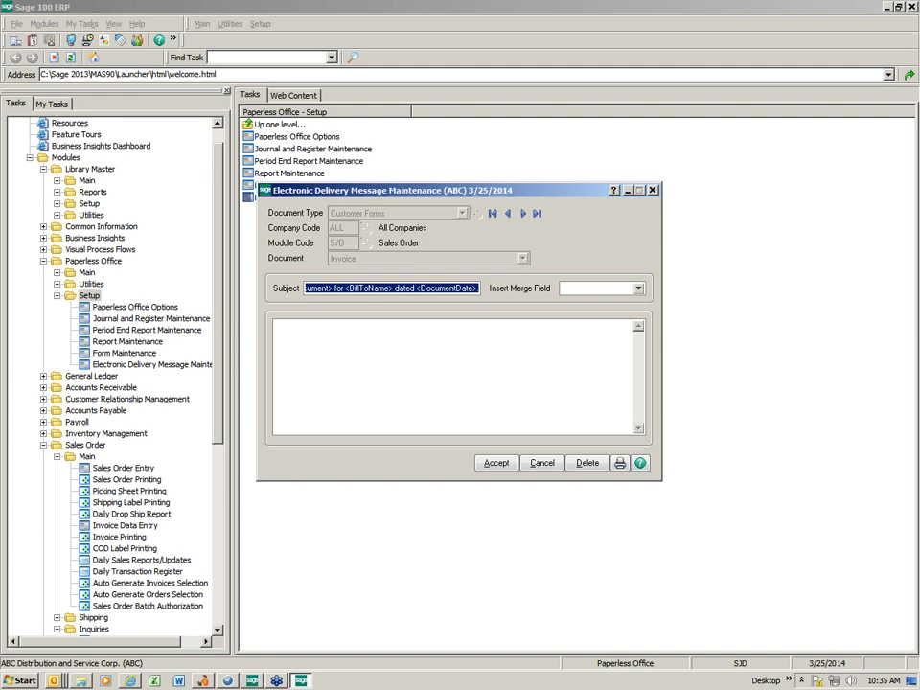
click(652, 189)
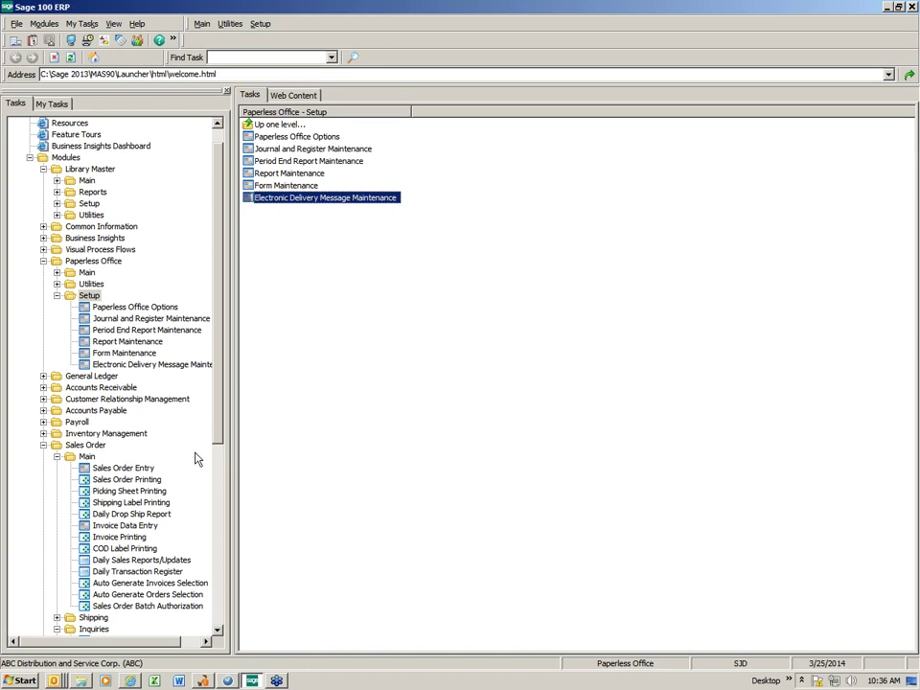
Open Customer Inquiry for 01-ABF, show its invoices, and open the Paperless Viewer.
click(94, 629)
click(298, 139)
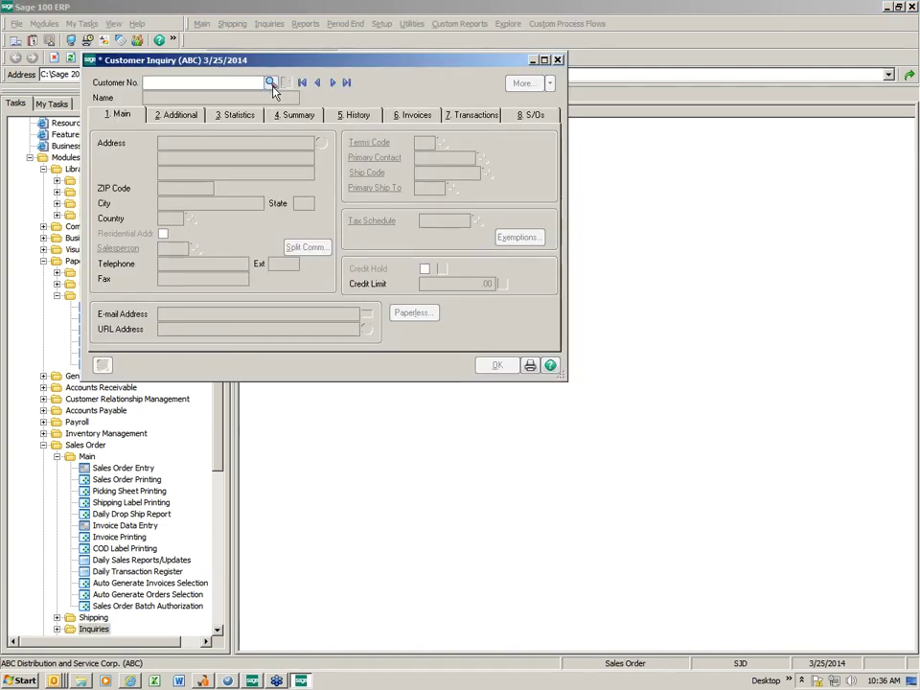
click(270, 83)
key(Return)
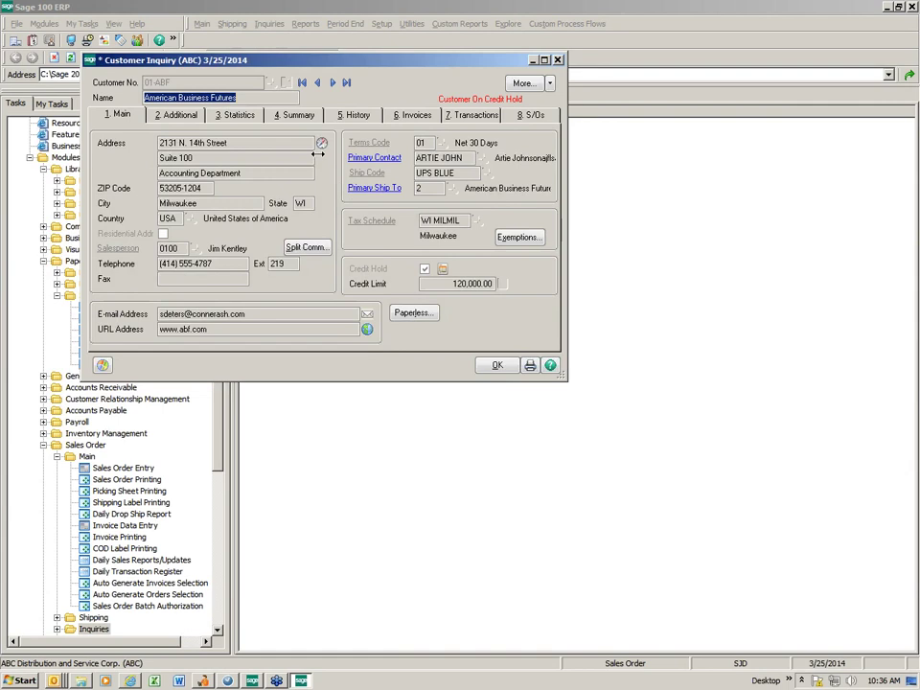
click(407, 116)
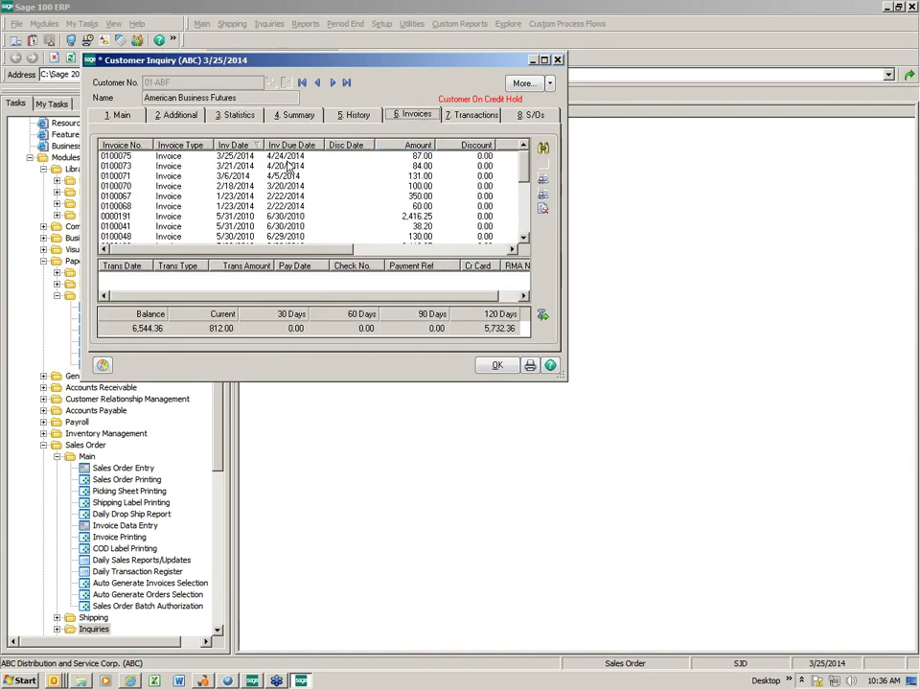
click(543, 207)
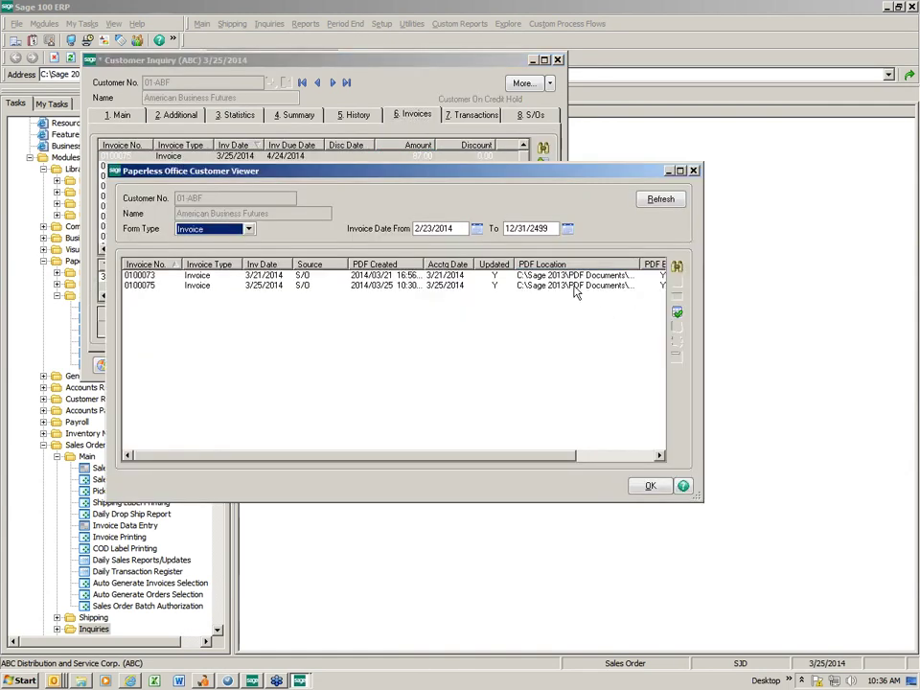
Check invoice 0100075's PDF, close viewer and inquiry, and show Paperless Office Main tasks.
click(574, 285)
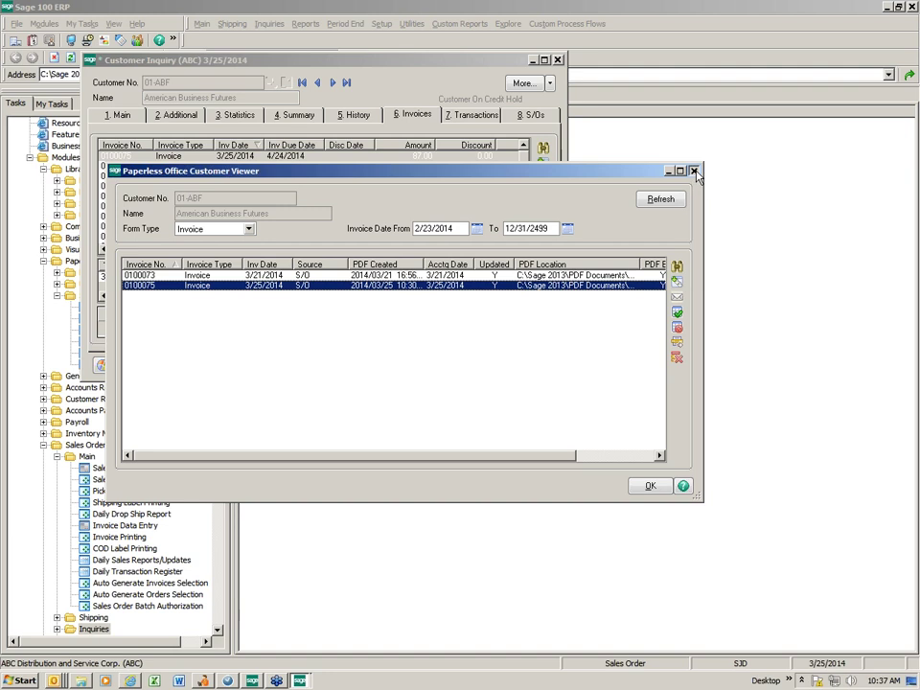
click(523, 134)
key(Escape)
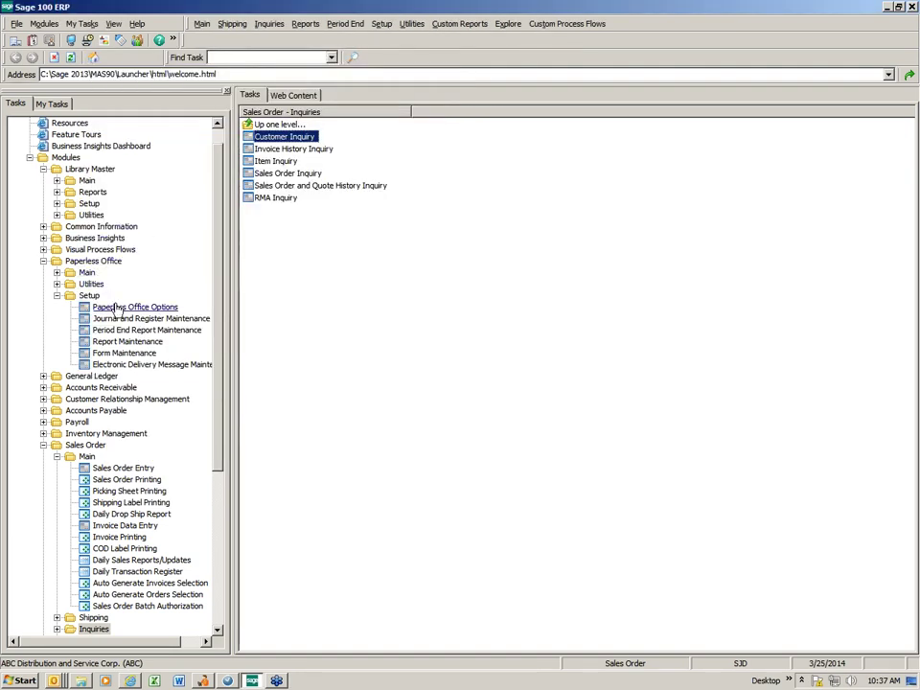
click(86, 272)
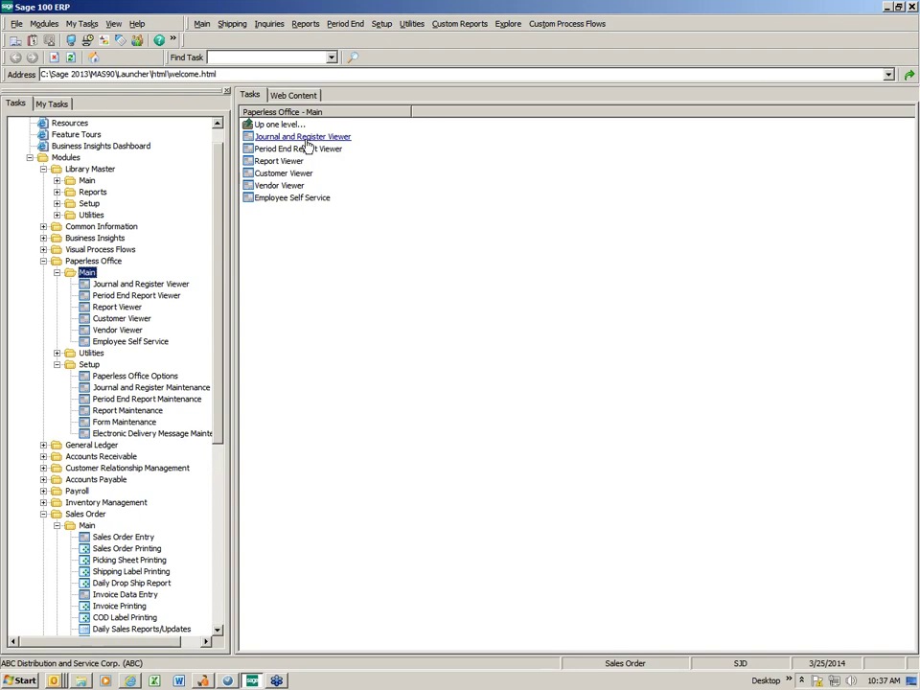